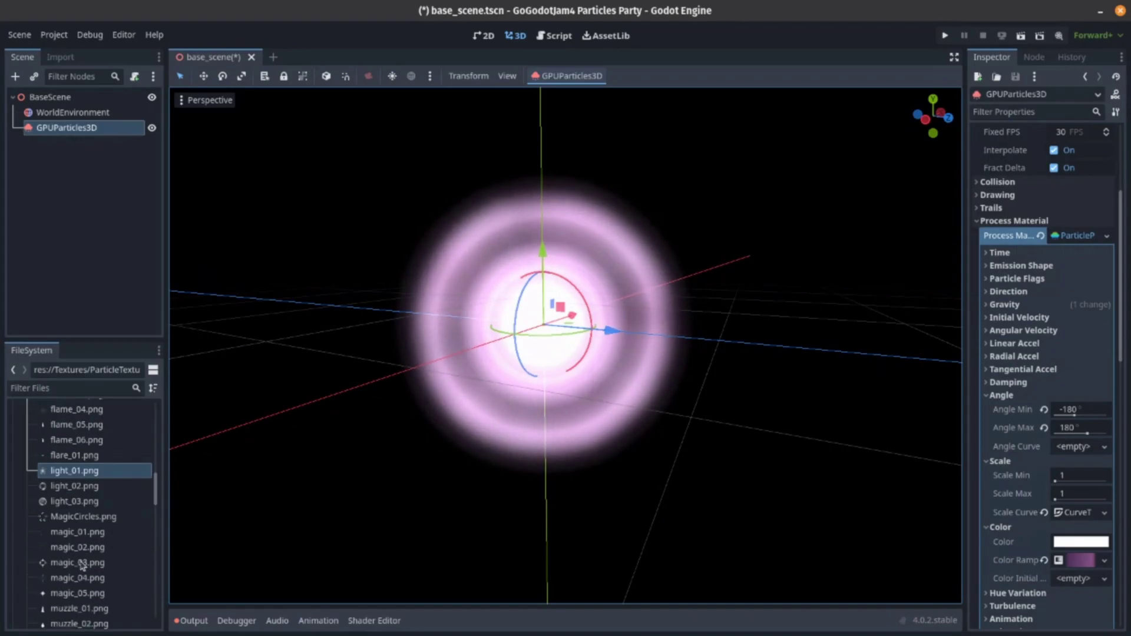
scroll(1082, 279, "down", 15)
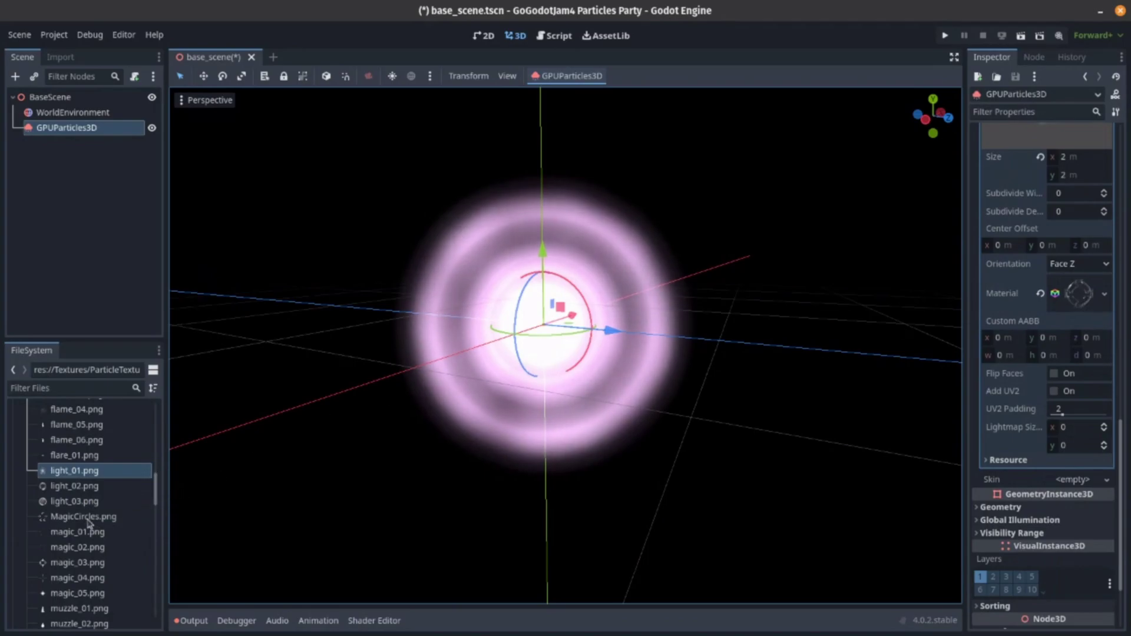
Try magic_03.png as the texture of the particle mesh's material in draw pass 1.
left_click_drag(74, 567, 1097, 307)
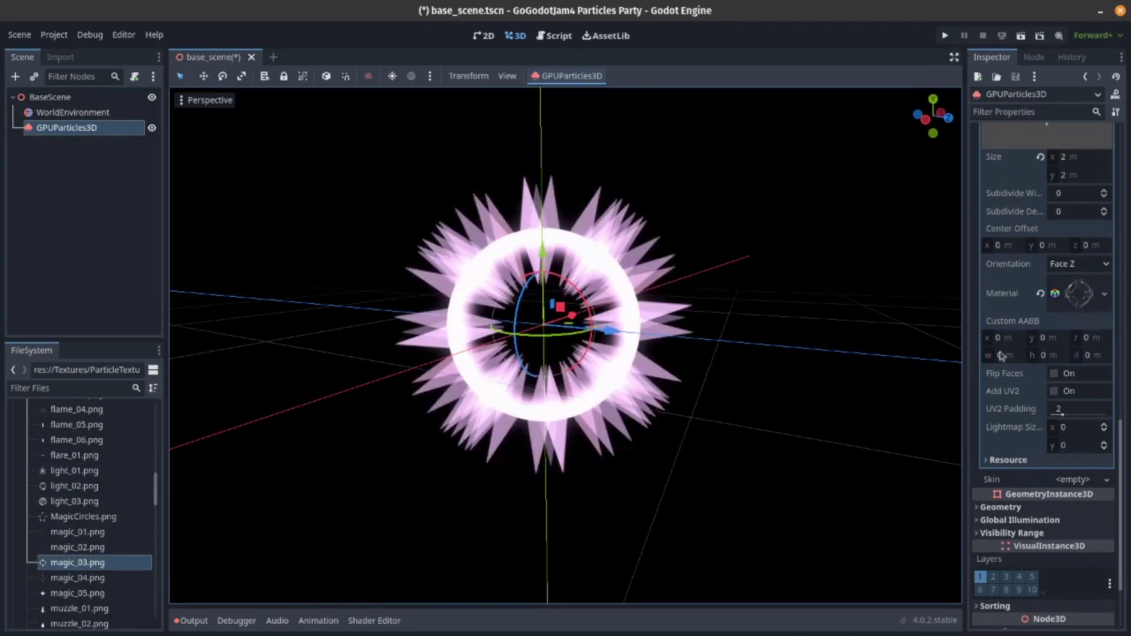
left_click(845, 409)
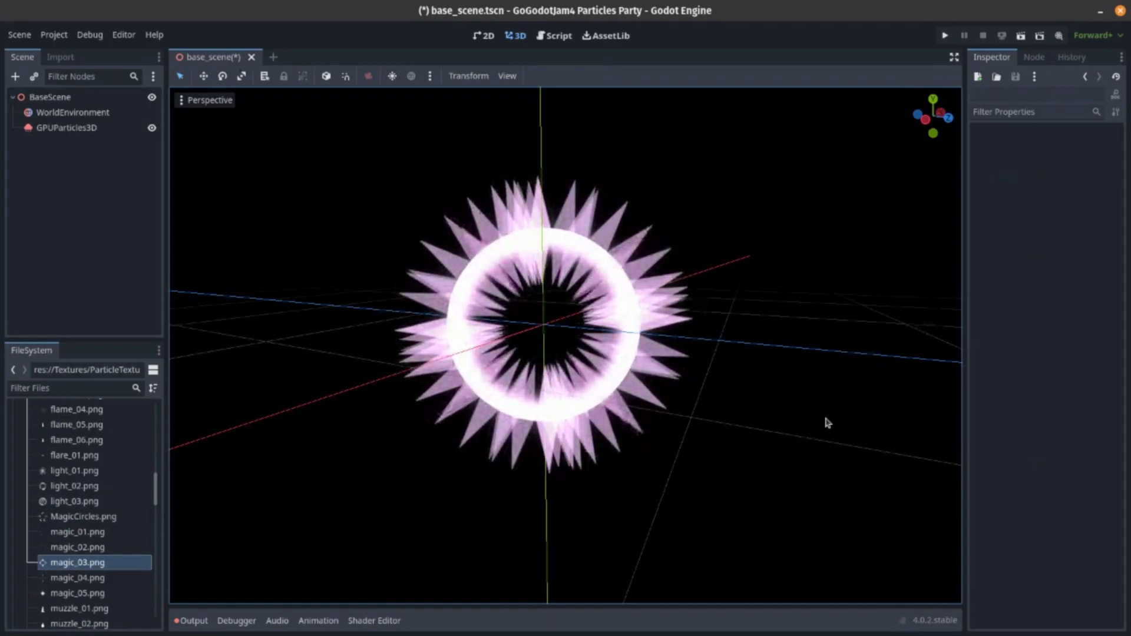
Try muzzle_03.png as the texture of the GPUParticles3D mesh material.
scroll(112, 583, "down", 1)
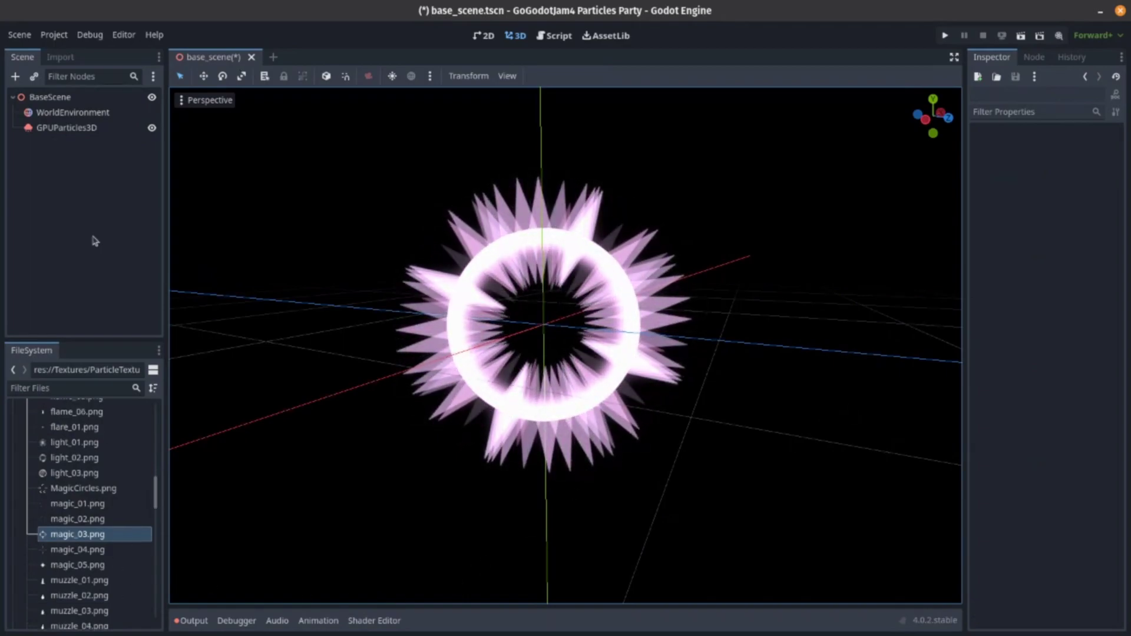
left_click(114, 129)
left_click_drag(79, 611, 1077, 300)
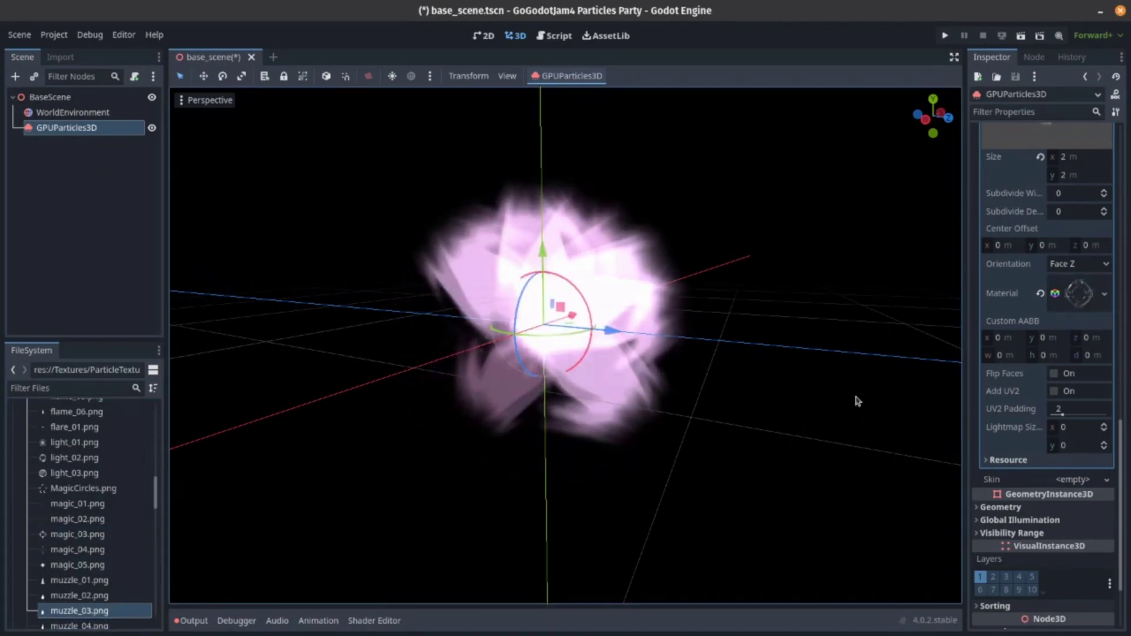
Try the AbstractCircles, Abstract2, EnergyHoop and Grunge textures from NewParticleTextures on the particle mesh's material.
scroll(121, 502, "up", 15)
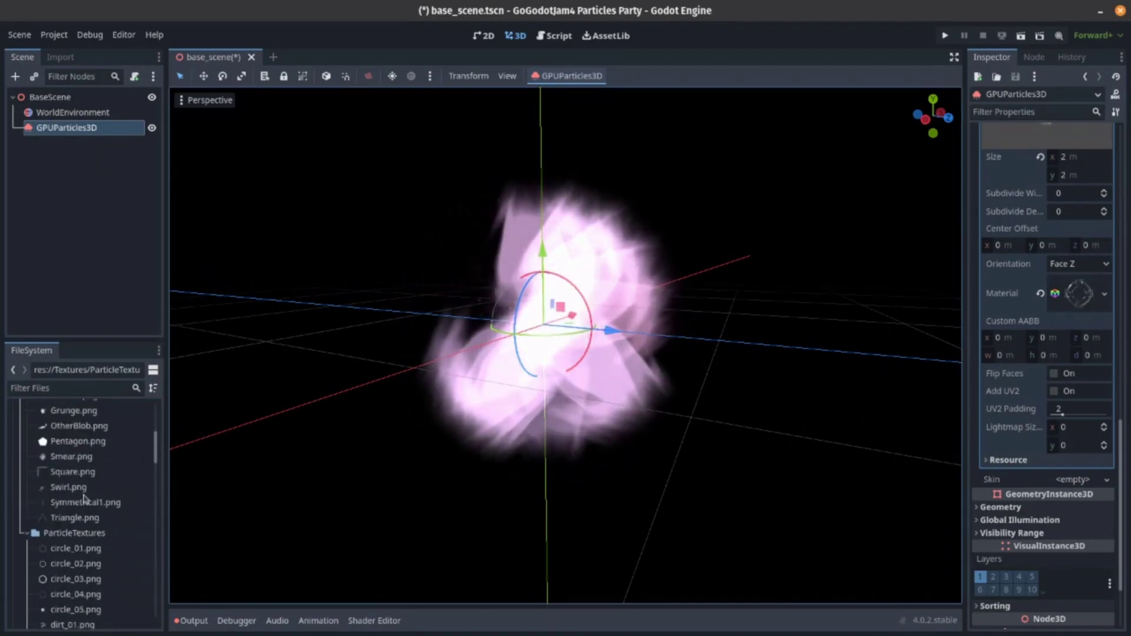
left_click_drag(88, 502, 1078, 295)
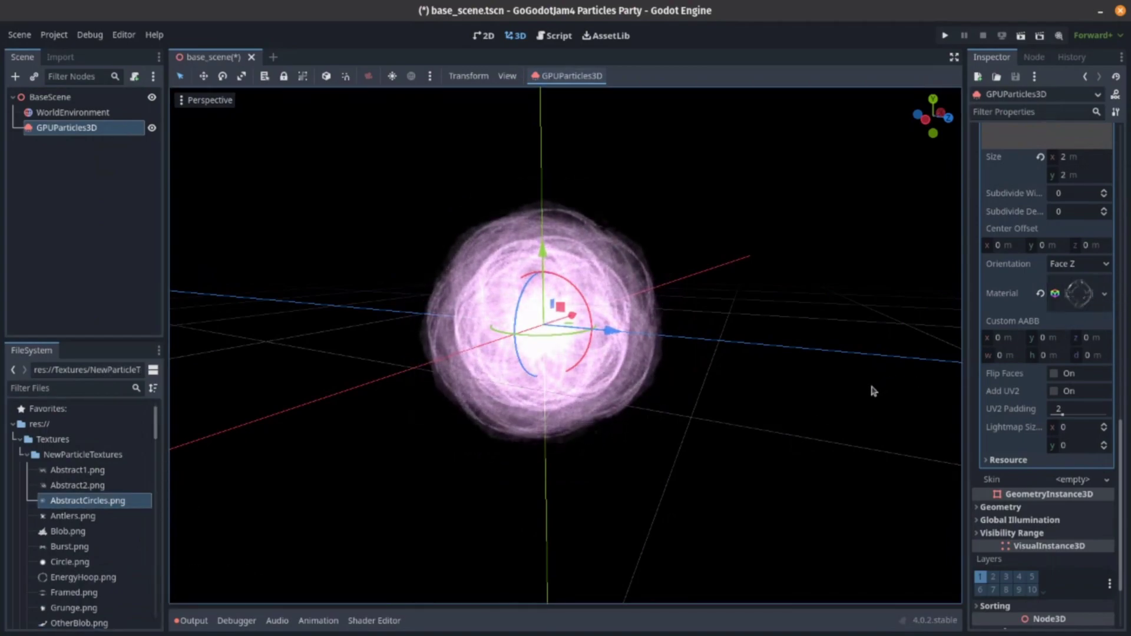
left_click_drag(78, 485, 1076, 298)
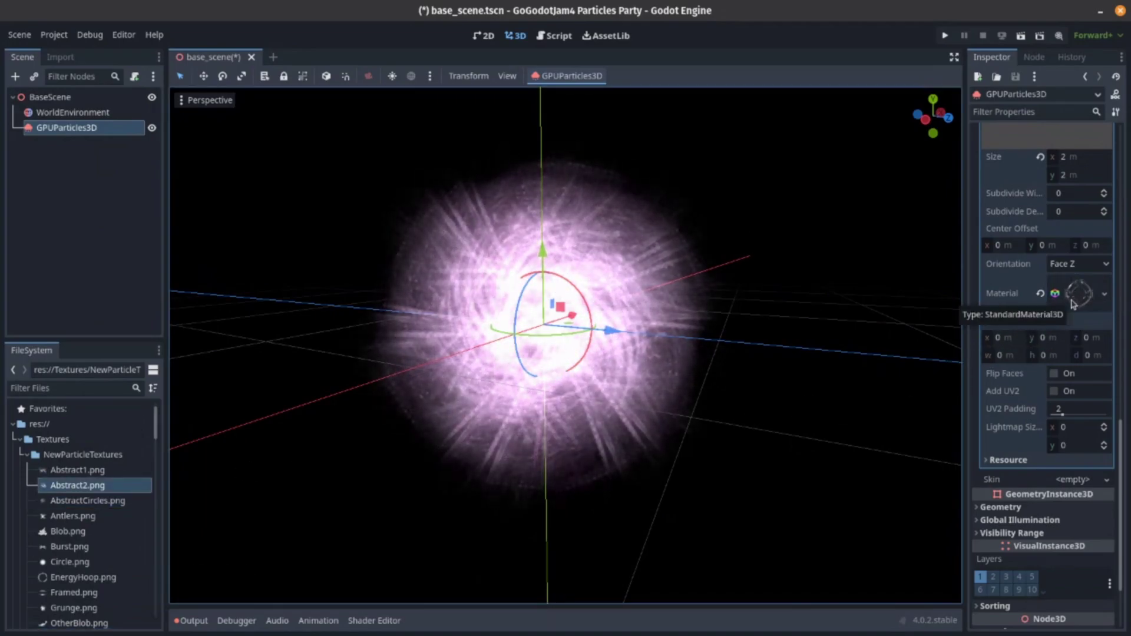
left_click_drag(82, 577, 1077, 305)
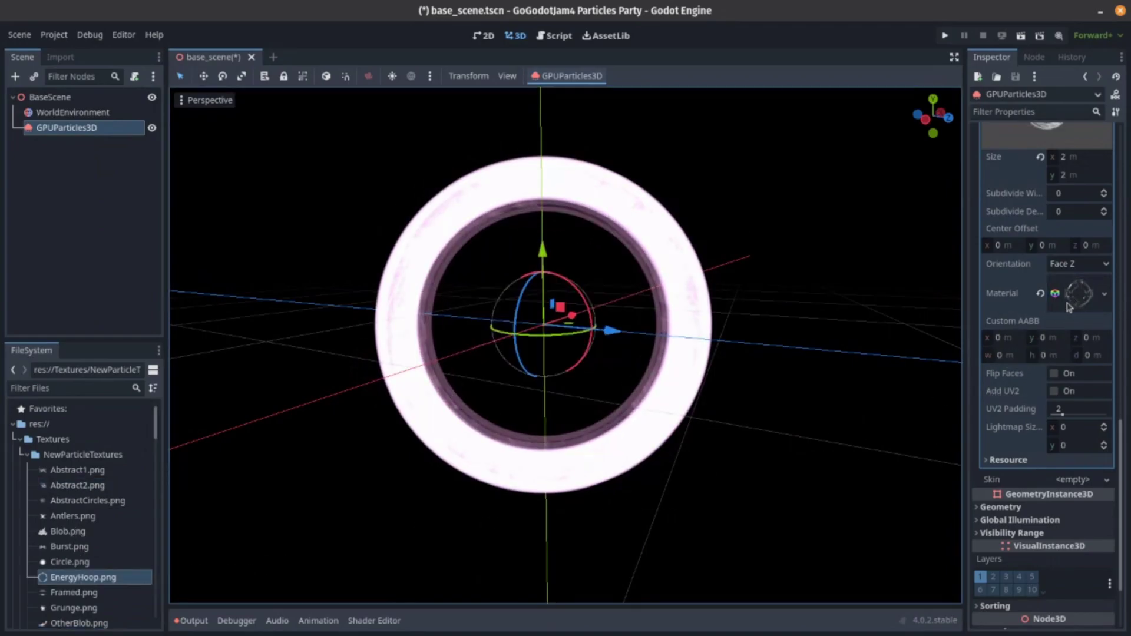
left_click_drag(74, 608, 1073, 304)
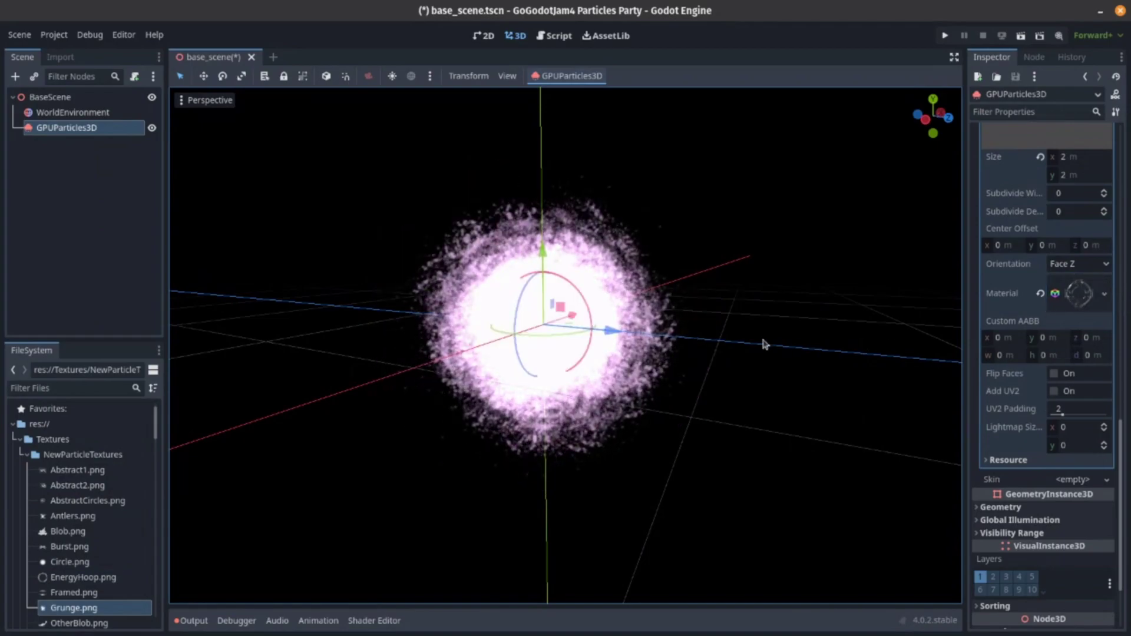
Try circle_03.png and light_03.png from ParticleTextures on the particle mesh's material.
scroll(86, 468, "down", 7)
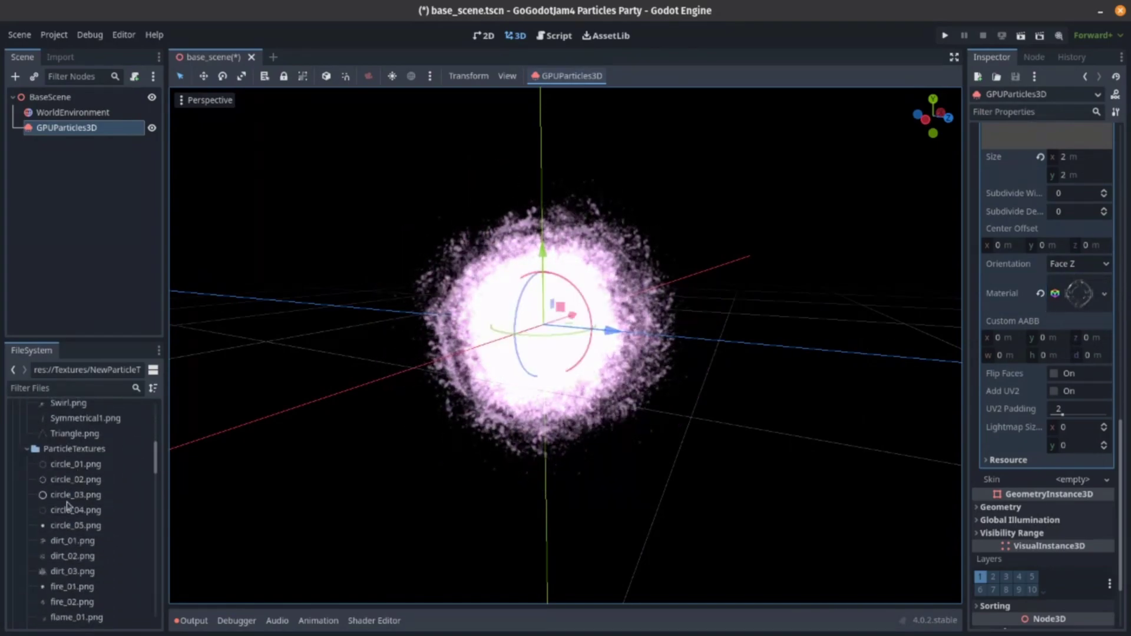
left_click_drag(68, 502, 1081, 296)
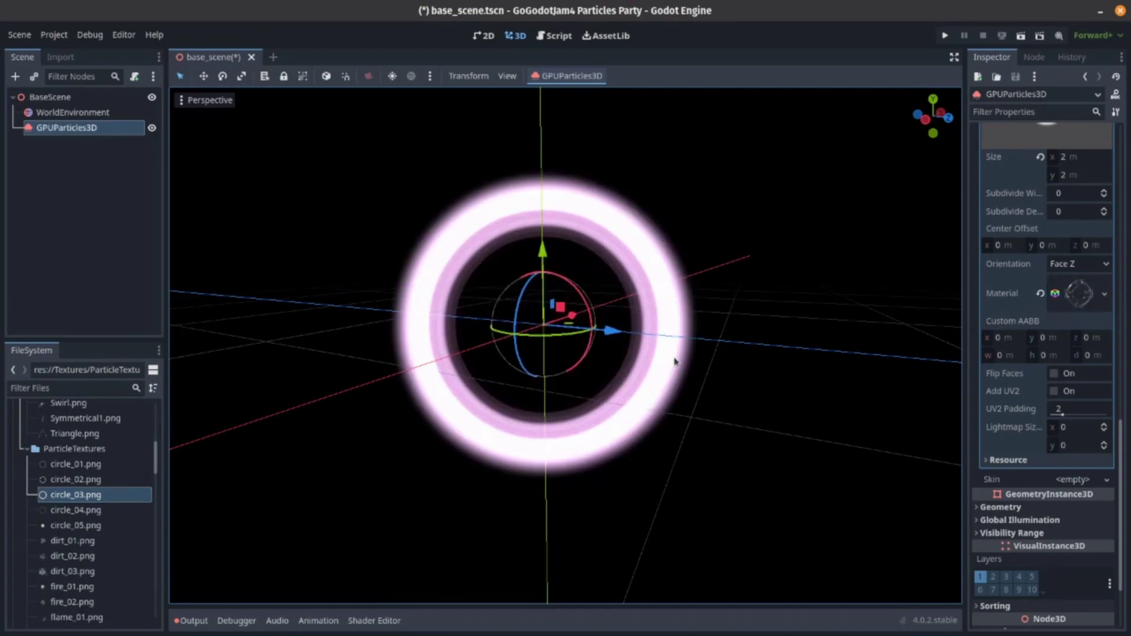
scroll(107, 485, "down", 4)
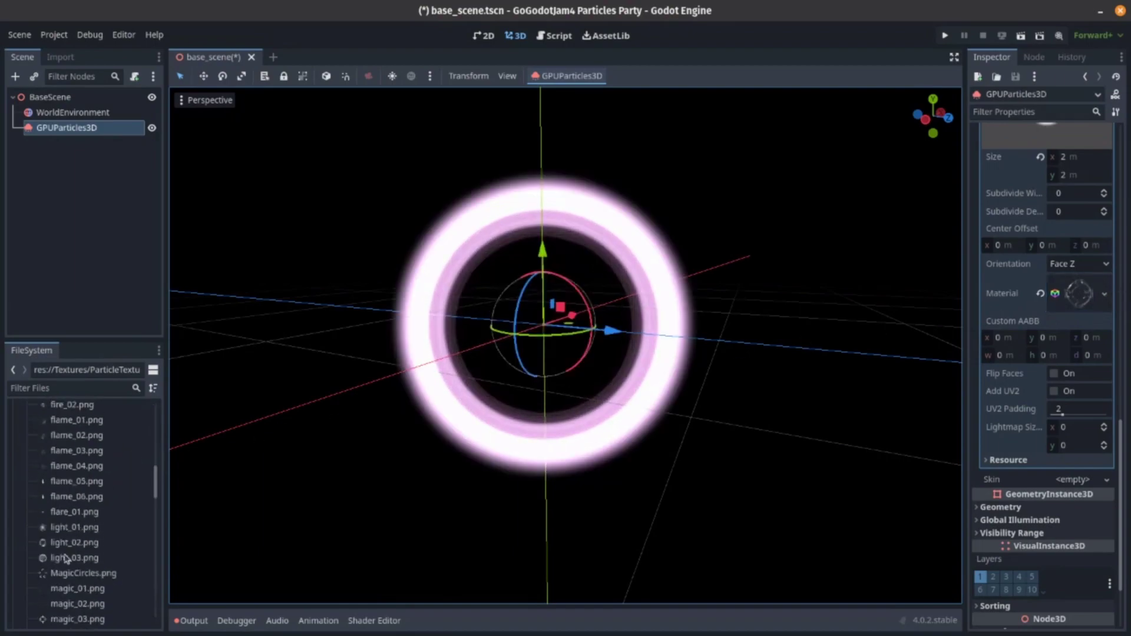
left_click_drag(66, 558, 1021, 364)
left_click_drag(1077, 304, 1079, 302)
left_click(825, 353)
right_click_drag(825, 353, 789, 358)
key("s")
key("d")
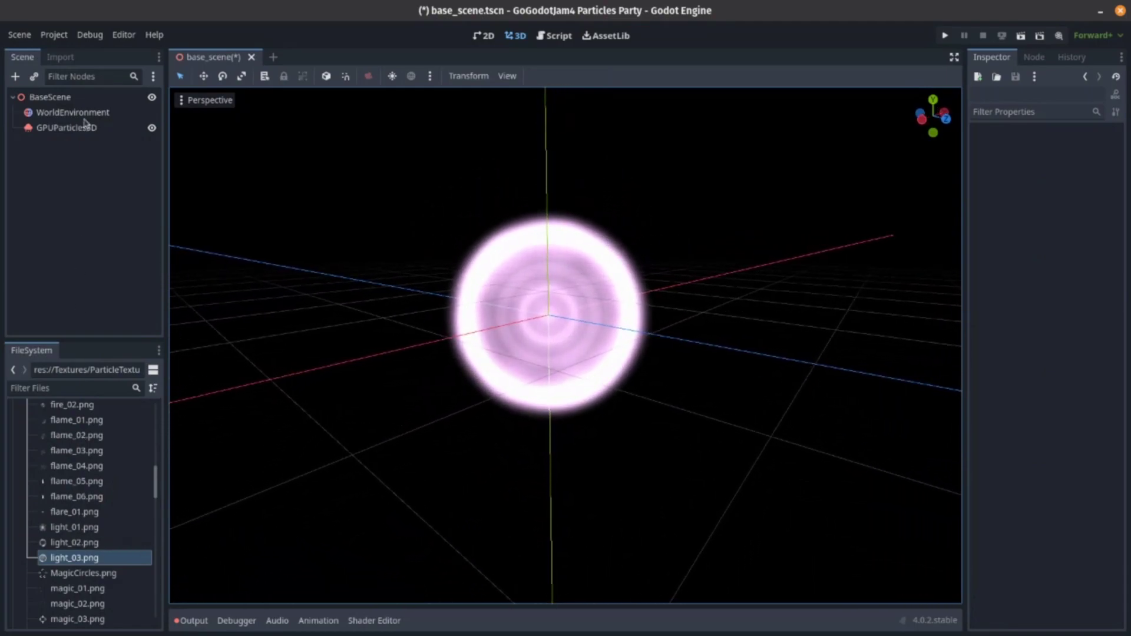
Apply light_02.png as the texture of the GPUParticles3D mesh material.
left_click(66, 127)
left_click_drag(121, 539, 1082, 299)
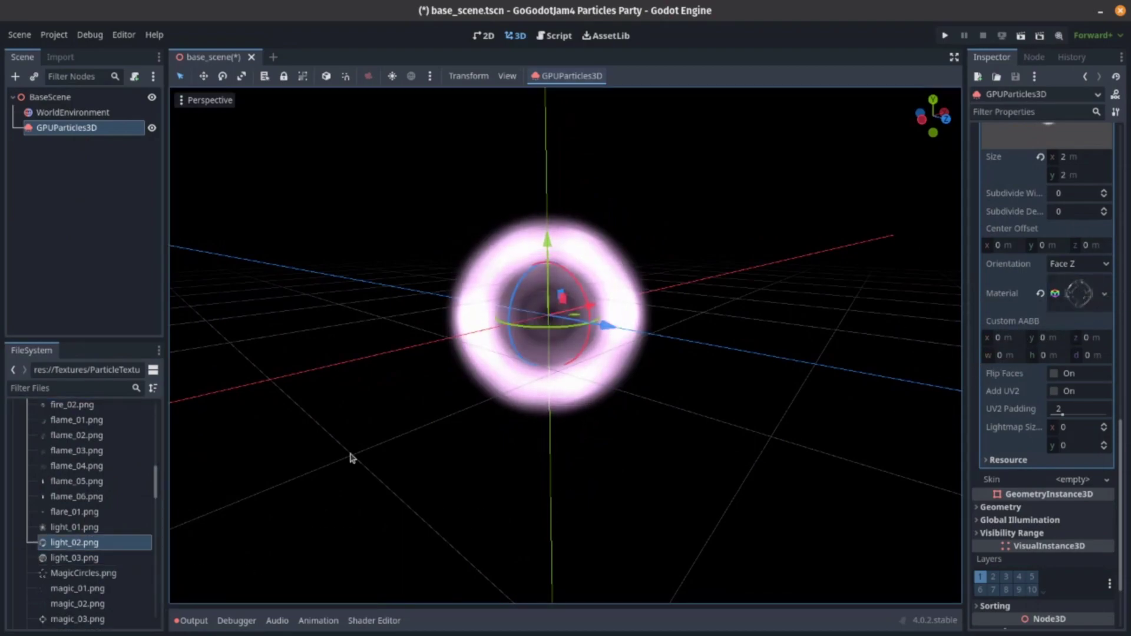
left_click_drag(79, 530, 1085, 298)
left_click_drag(74, 543, 1084, 297)
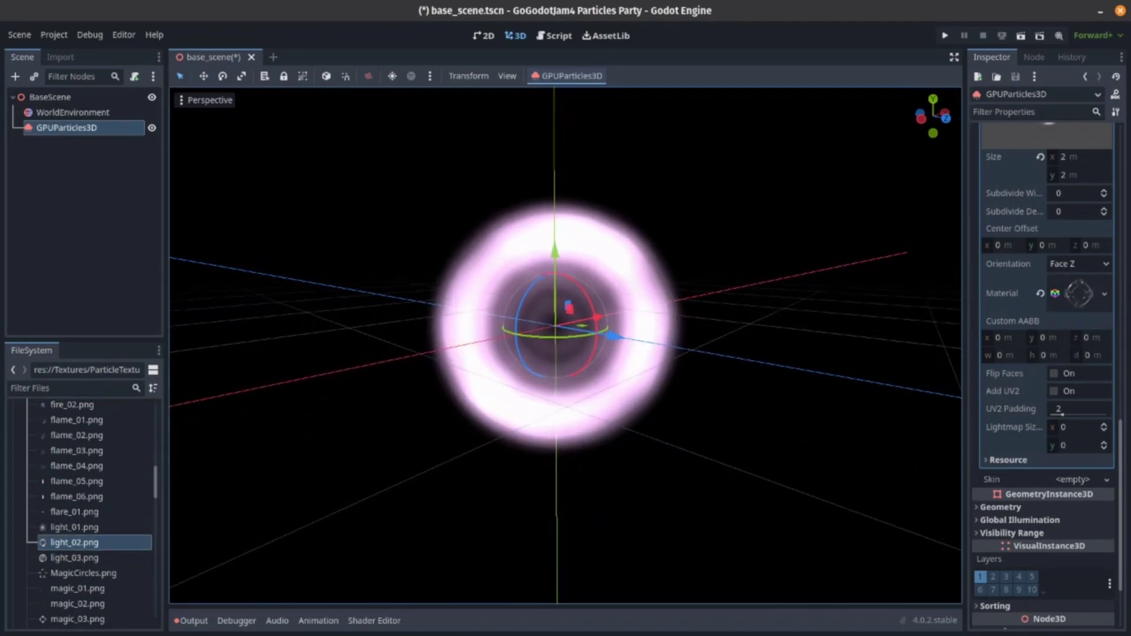
Set the particle system's lifetime to 1 second.
scroll(1070, 350, "up", 10)
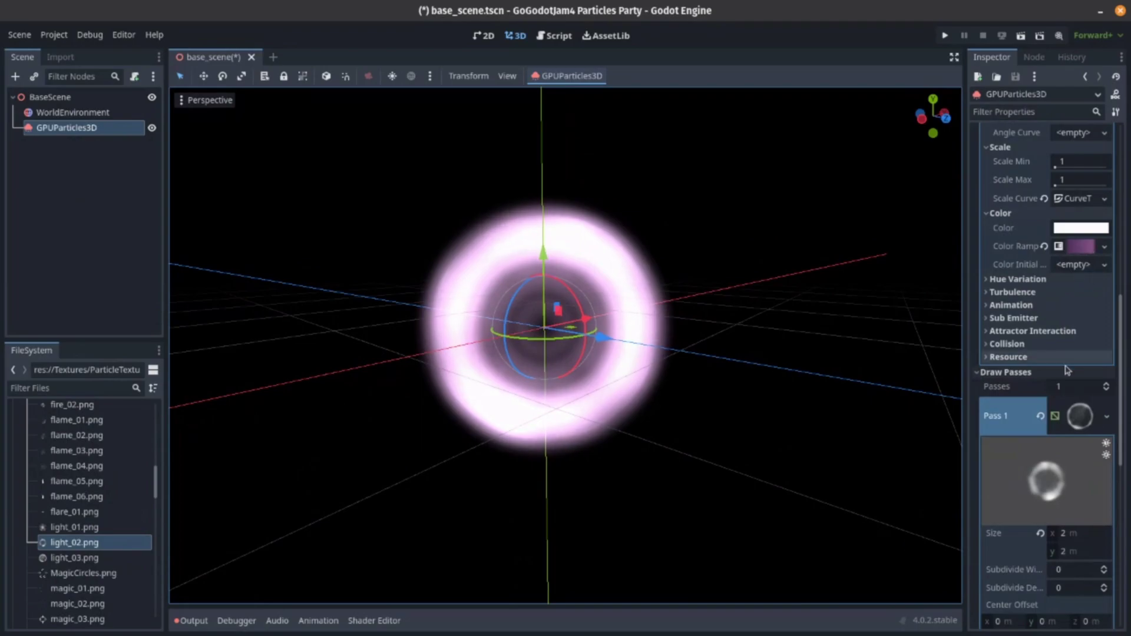
scroll(1070, 350, "up", 4)
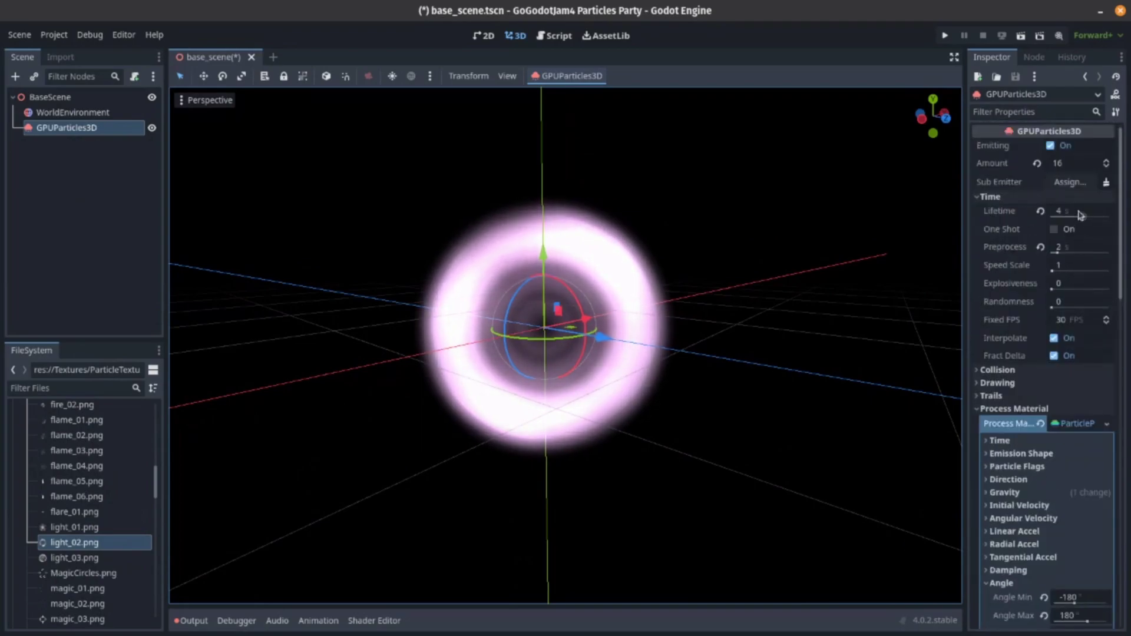
left_click(1078, 212)
type("1")
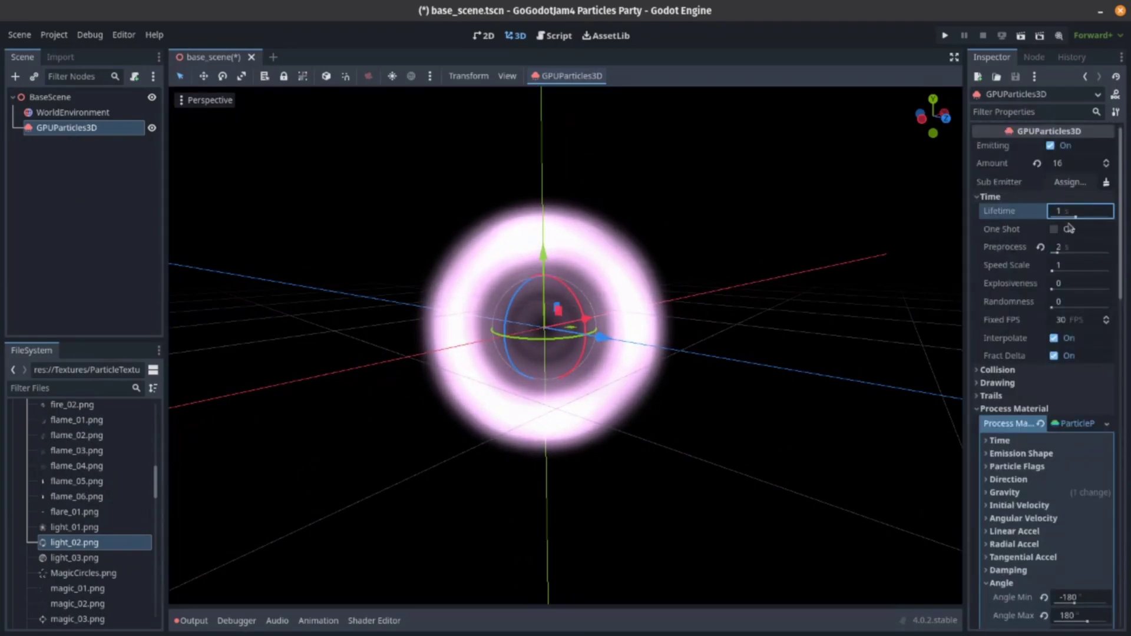
left_click(865, 321)
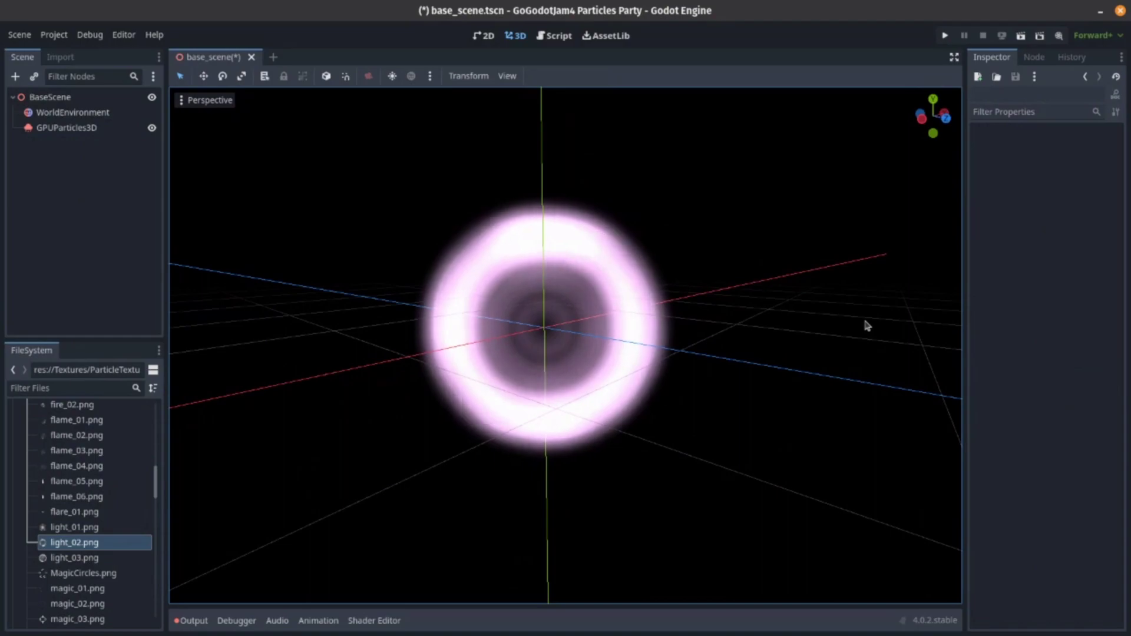
Recolor the second stop of the particle color ramp gradient to the dark blue swatch 022b61.
left_click(66, 127)
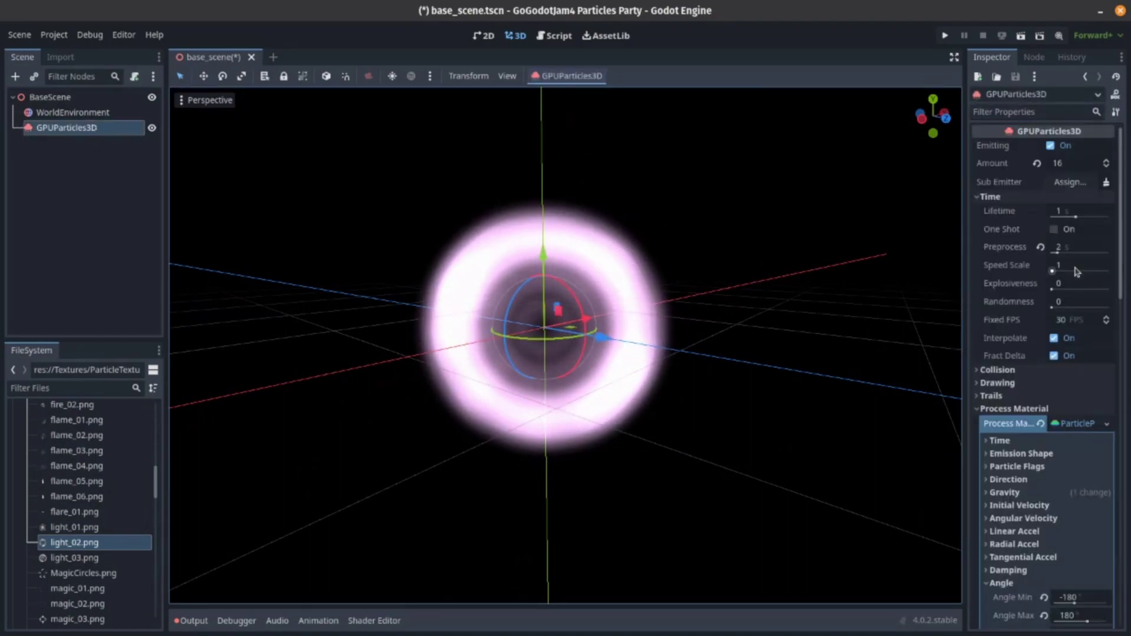
scroll(1039, 405, "down", 5)
left_click(1066, 497)
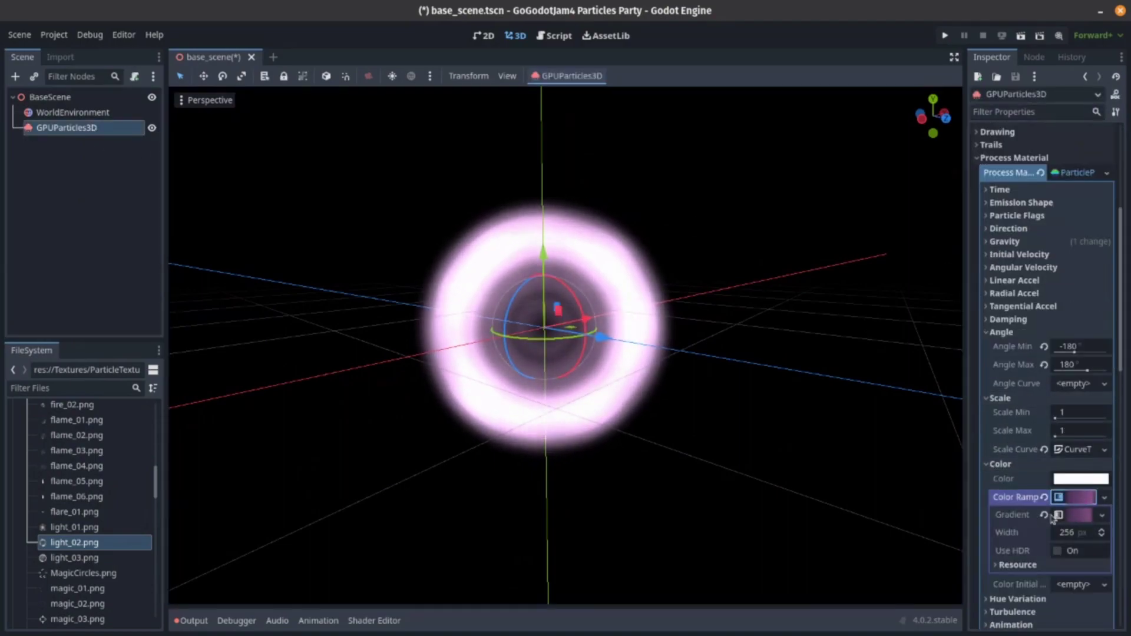
left_click(1086, 516)
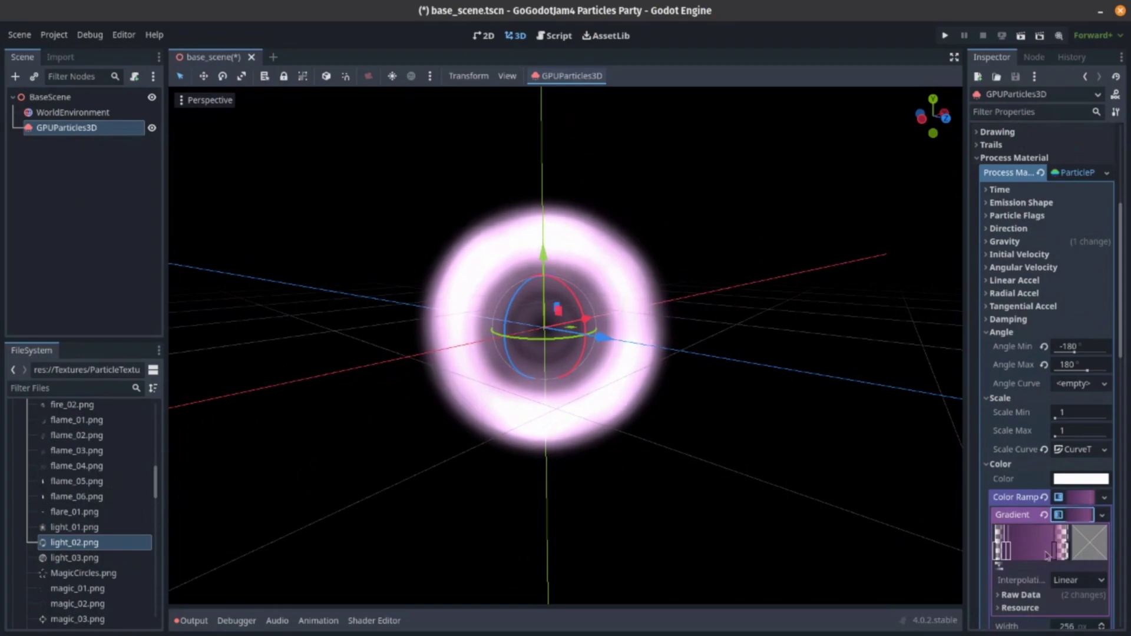
left_click(1005, 554)
left_click(1092, 545)
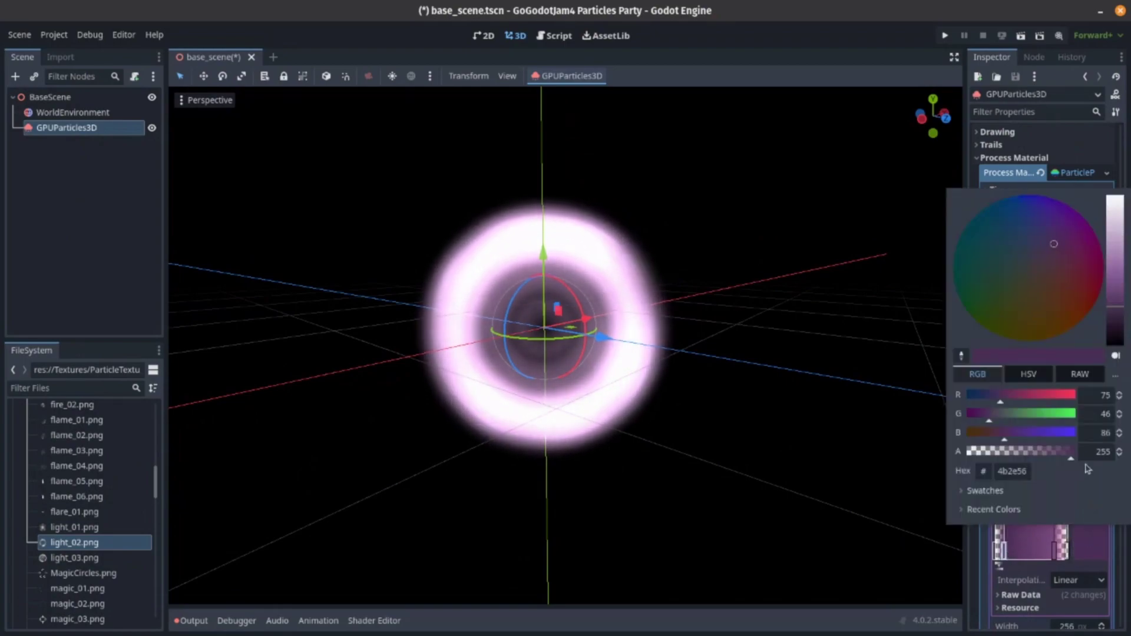
left_click(994, 498)
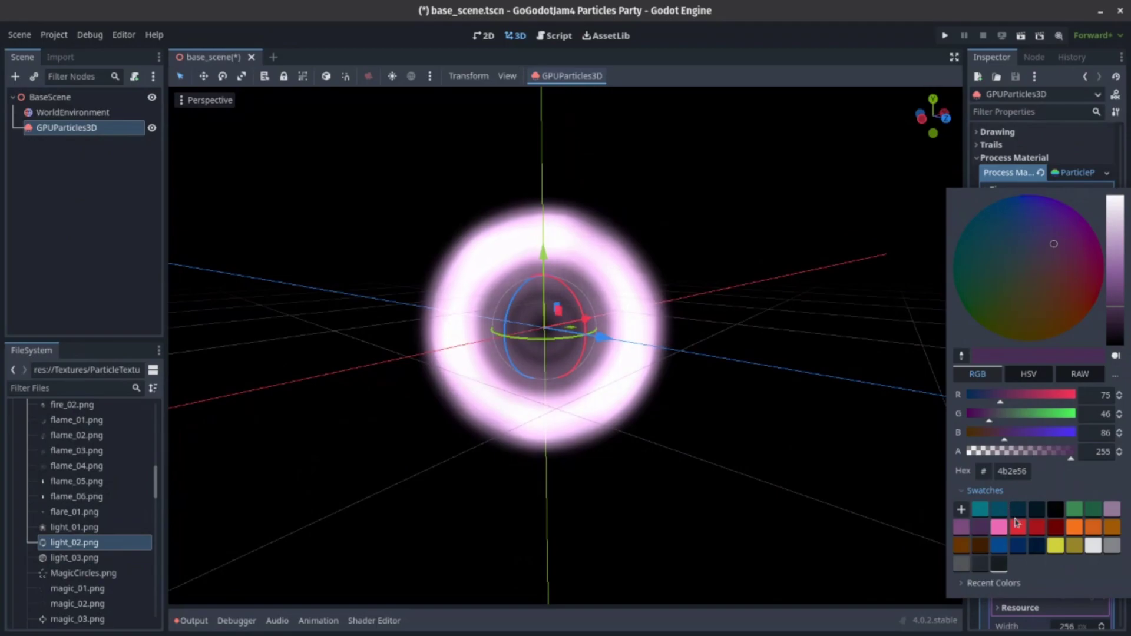
left_click(1022, 547)
left_click(783, 58)
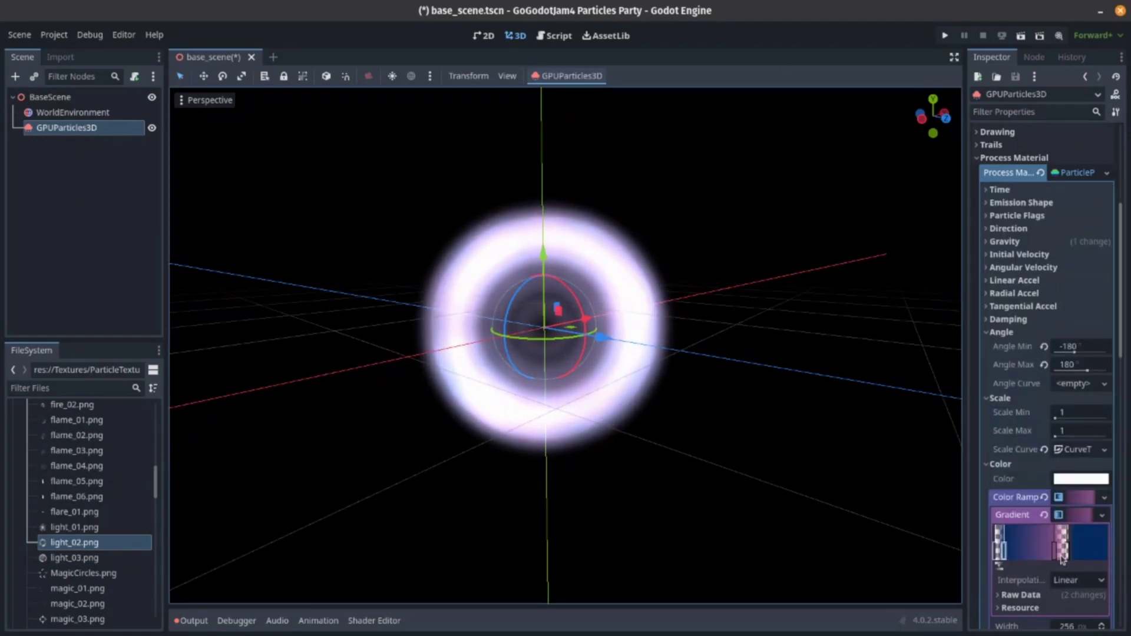
Recolor the third stop of the color ramp gradient to the lighter blue swatch 074c92.
left_click(1060, 557)
left_click(1090, 552)
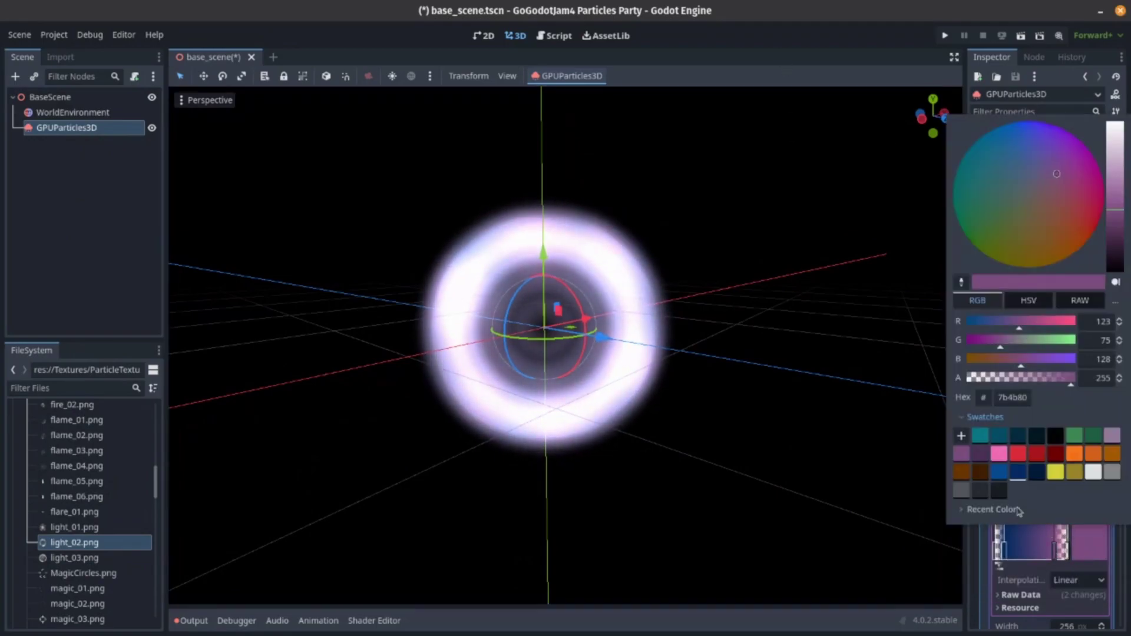
left_click(1000, 472)
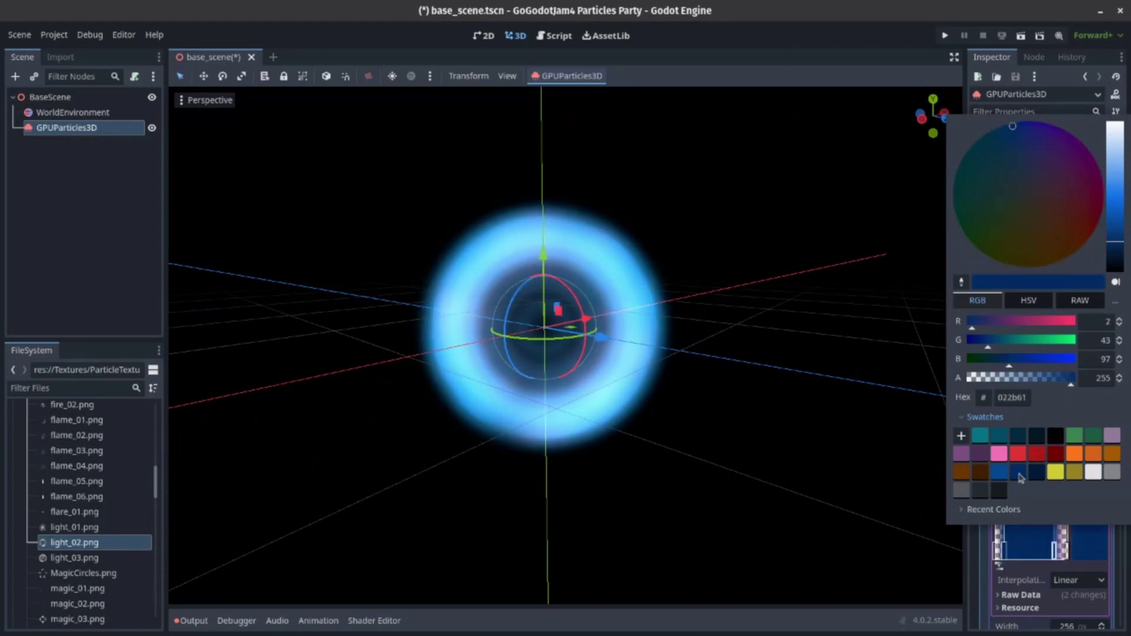
left_click(817, 56)
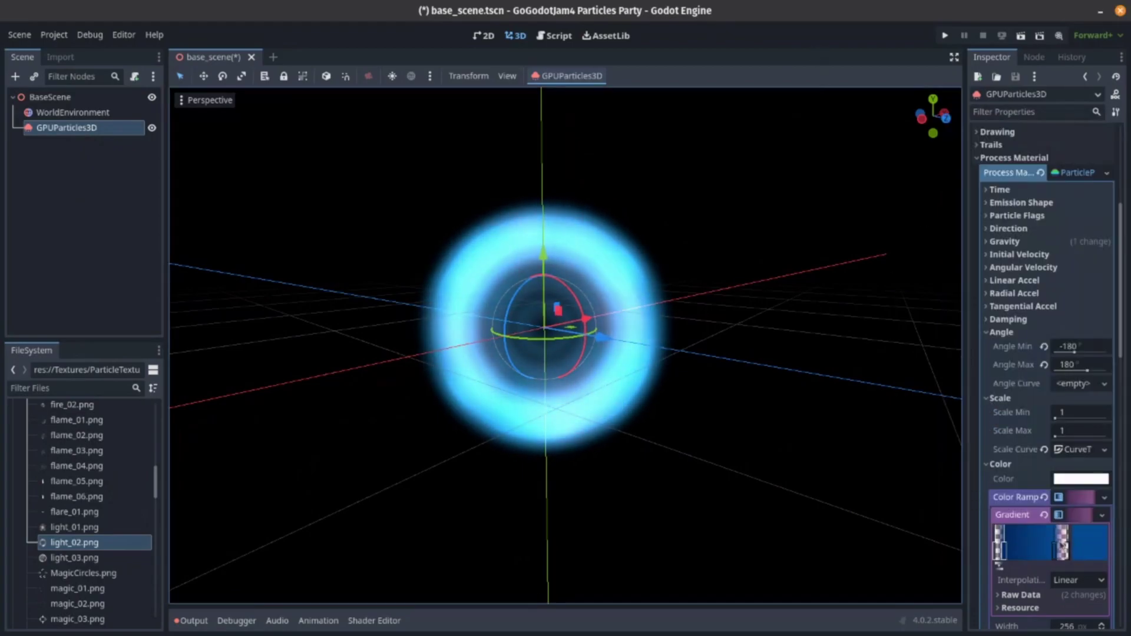
Recolor the last stop of the color ramp gradient to blue 074c92 with alpha 0.
left_click(1068, 554)
left_click(1083, 554)
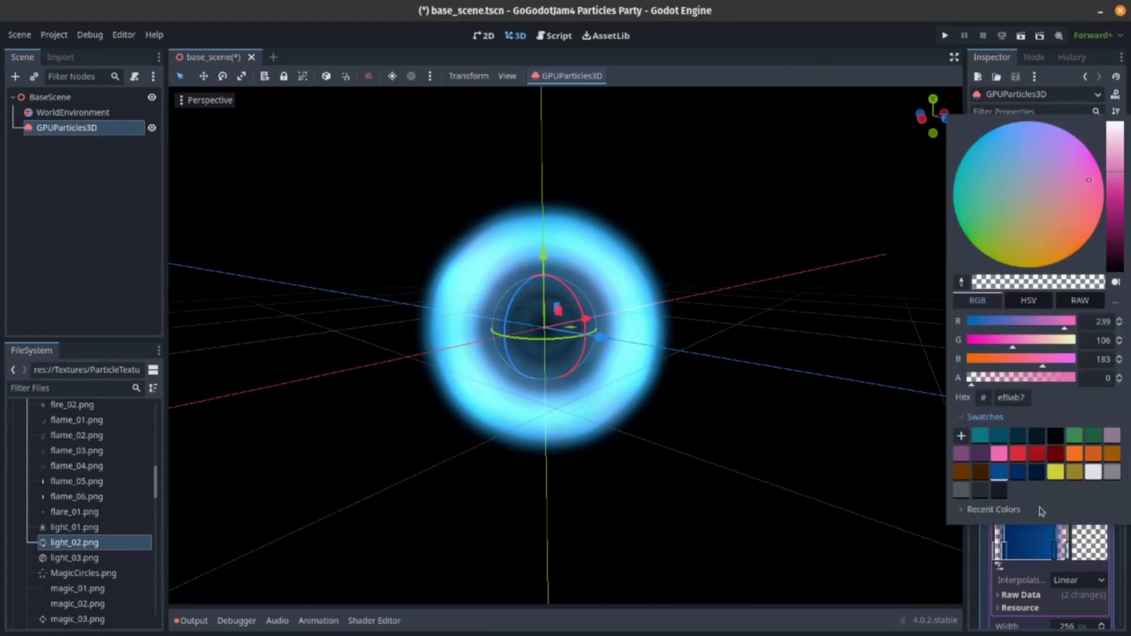
left_click(1000, 469)
left_click_drag(1045, 381, 908, 357)
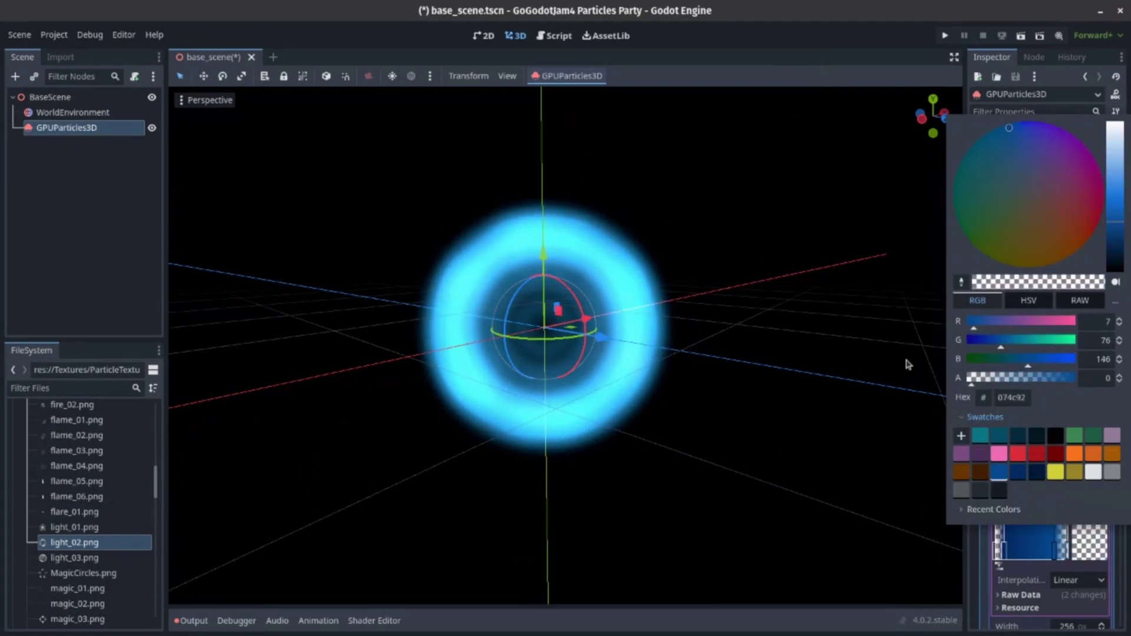
left_click(802, 74)
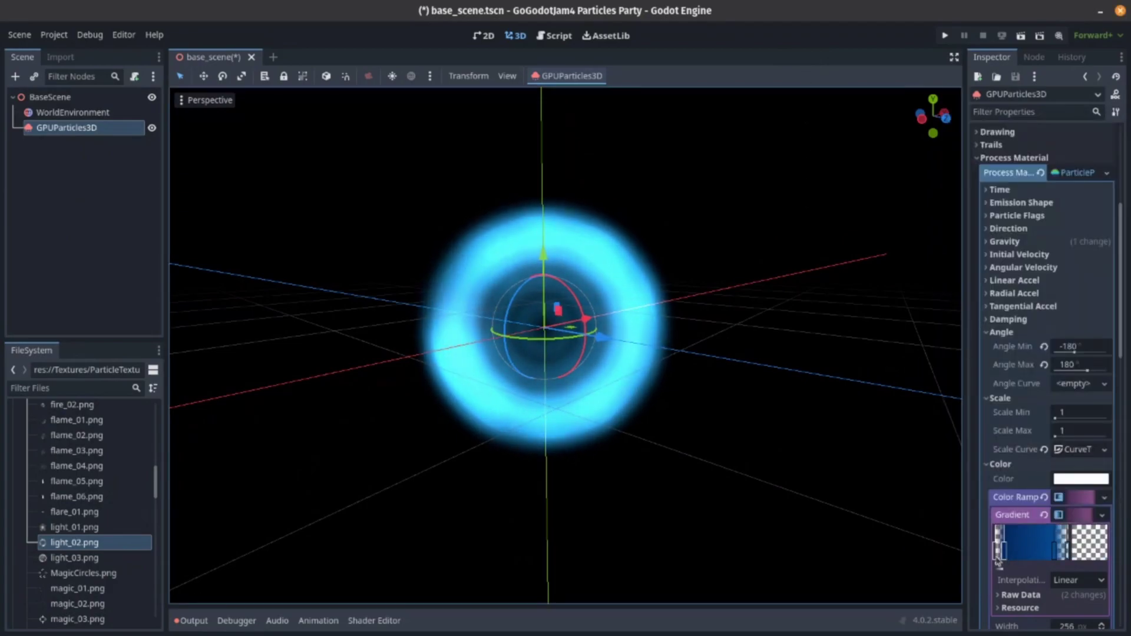
Recolor the first stop of the particle color ramp gradient to the darkest navy blue swatch.
left_click(996, 551)
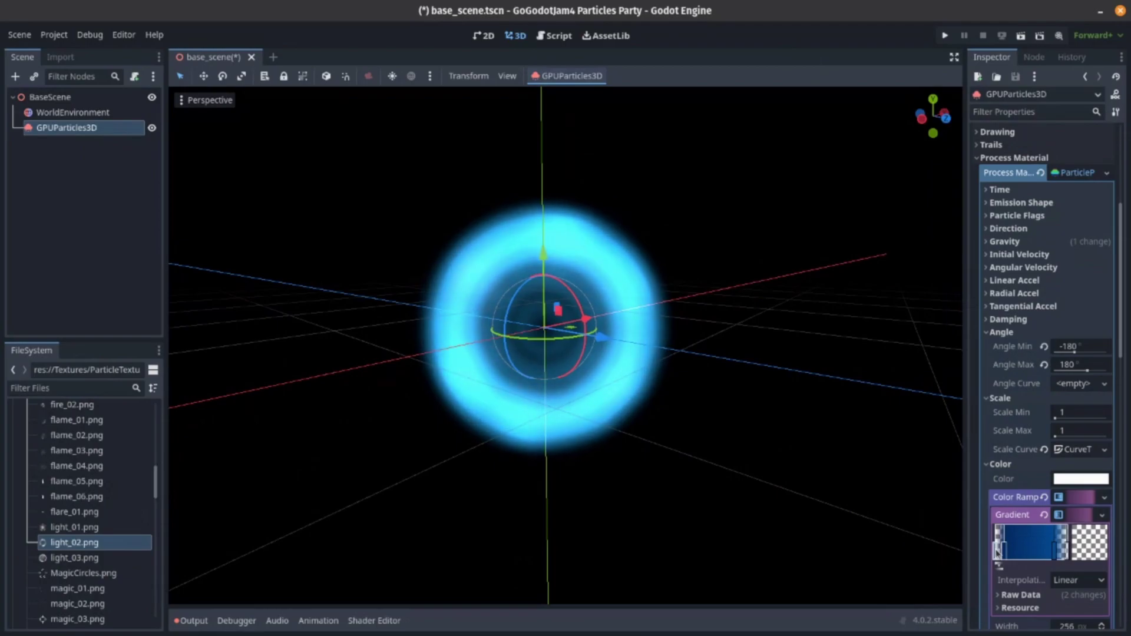
left_click(1084, 546)
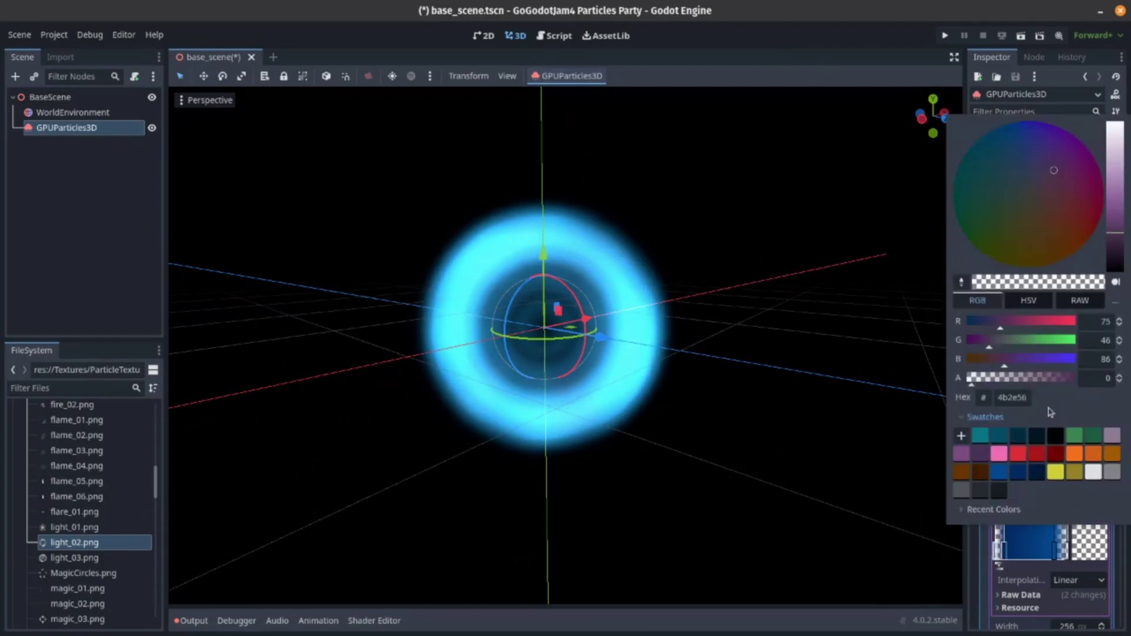
left_click_drag(1009, 380, 915, 363)
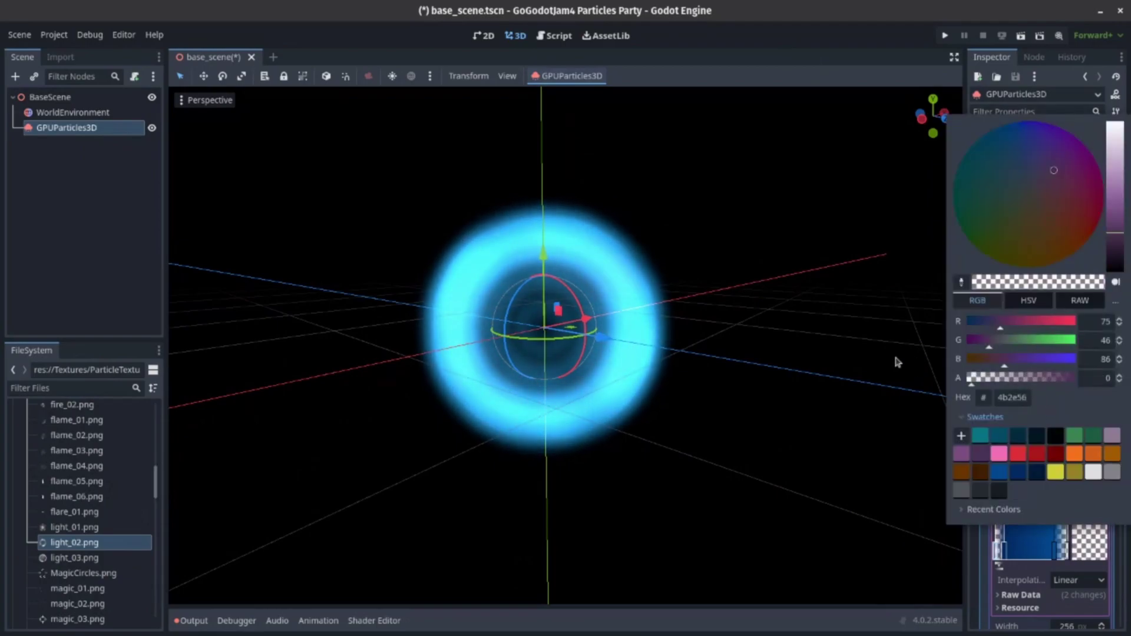
left_click(983, 437)
left_click(1019, 473)
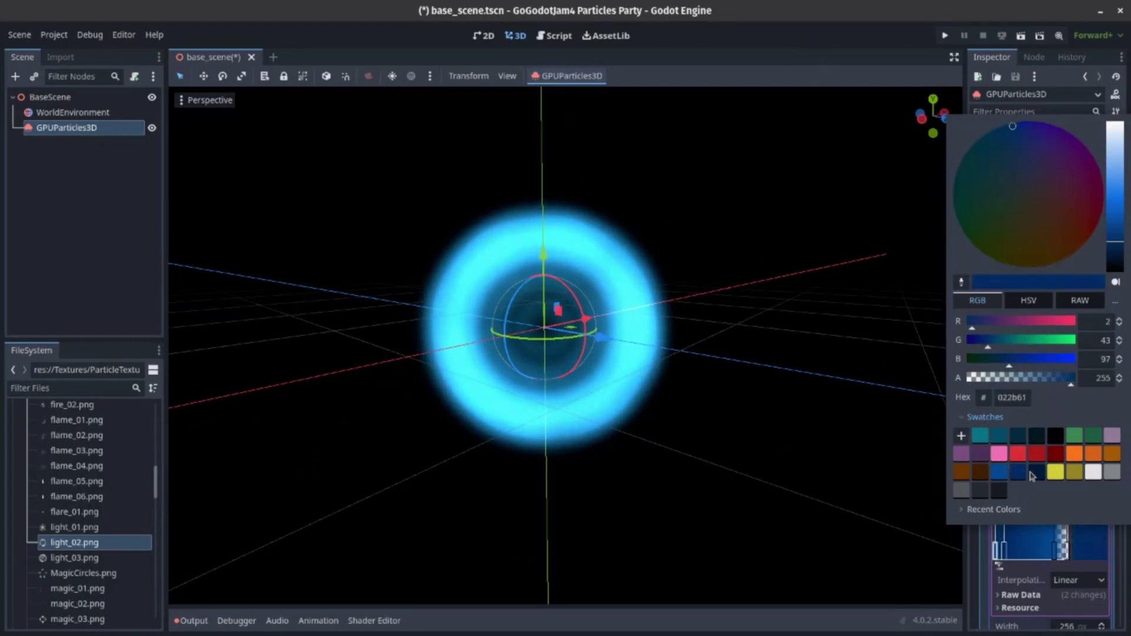
left_click(1036, 476)
left_click(780, 123)
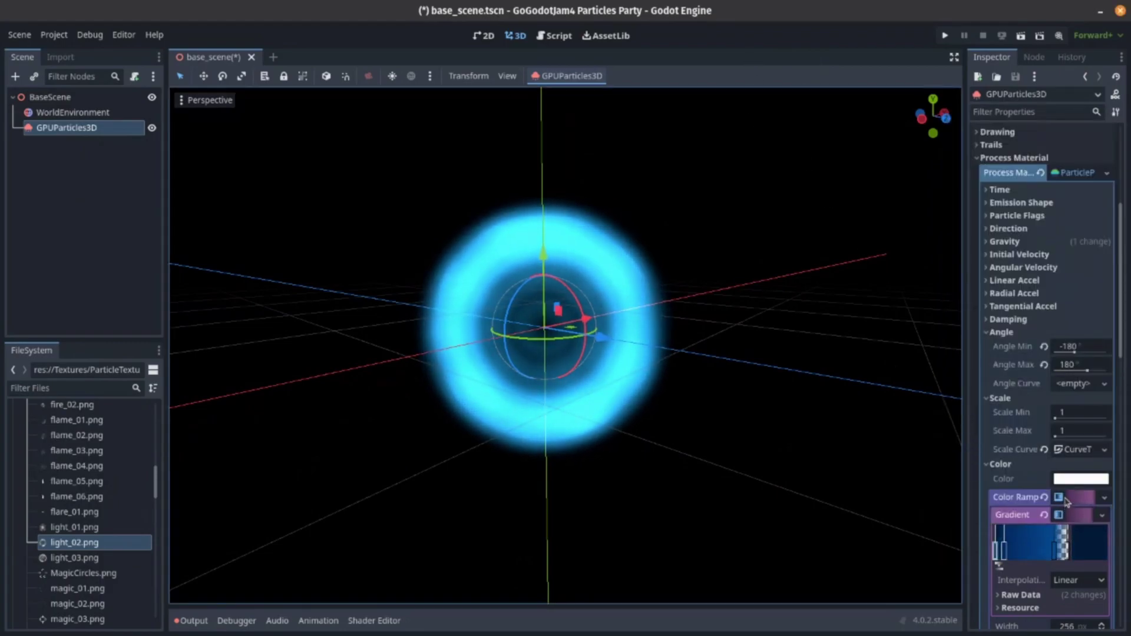
Set the ring particle system's lifetime to 0.25 seconds.
scroll(1073, 235, "up", 5)
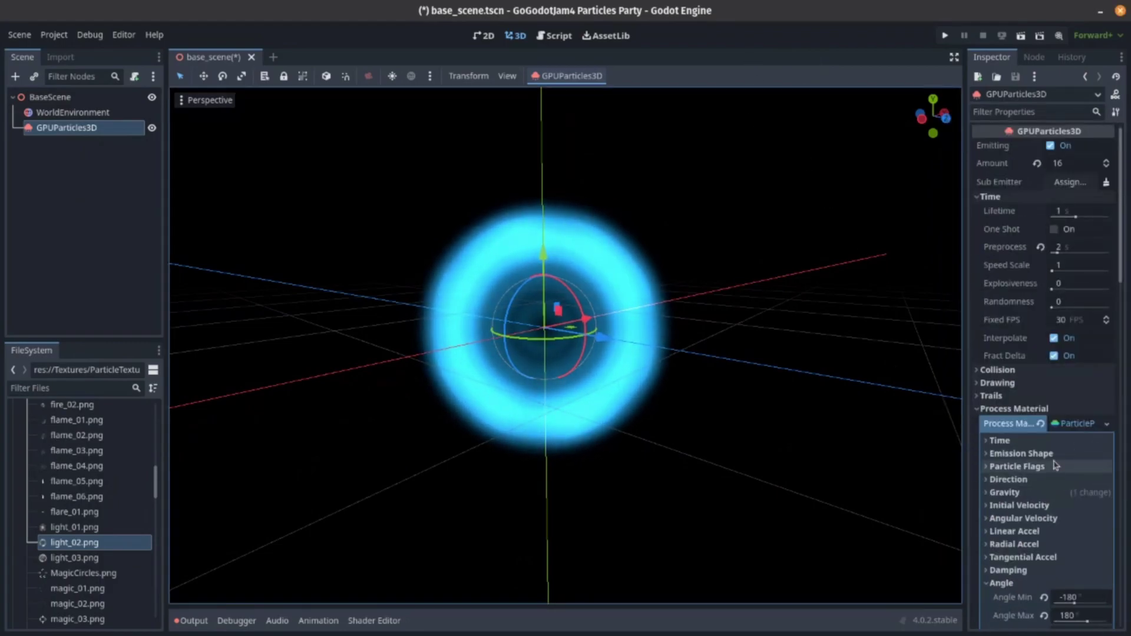
left_click(1087, 212)
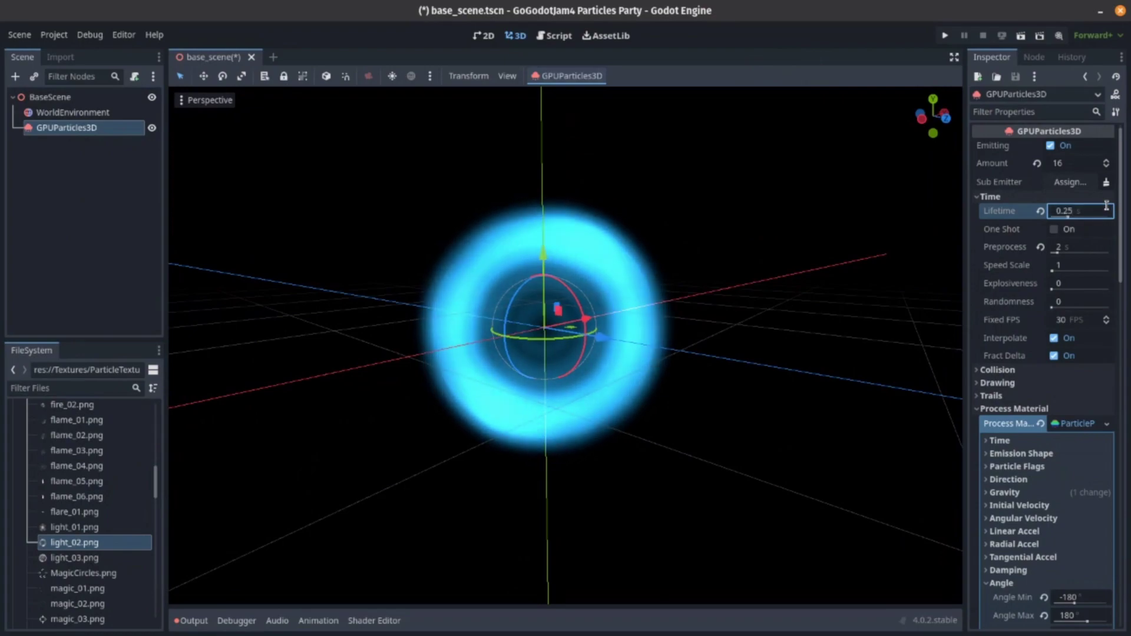
left_click(860, 371)
Hide the origin axes and the grid in the 3D viewport.
key("s")
right_click_drag(853, 379, 863, 379)
left_click(504, 82)
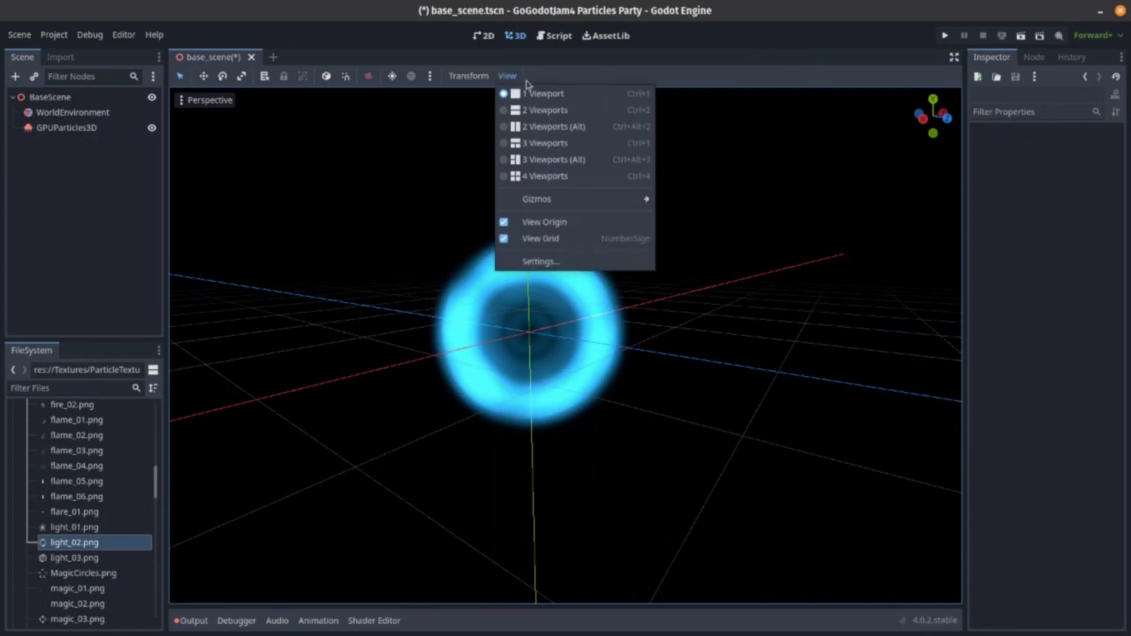
left_click(540, 239)
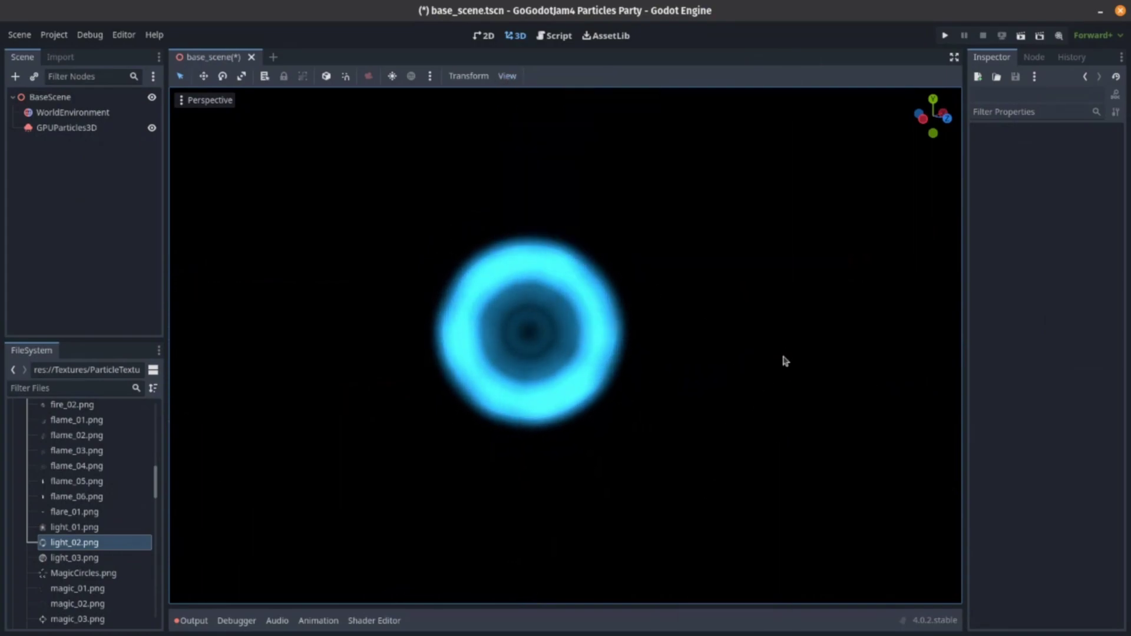
mouse_move(541, 239)
right_mouse_down()
mouse_move(592, 237)
mouse_move(560, 246)
right_mouse_up()
key("a")
key("d")
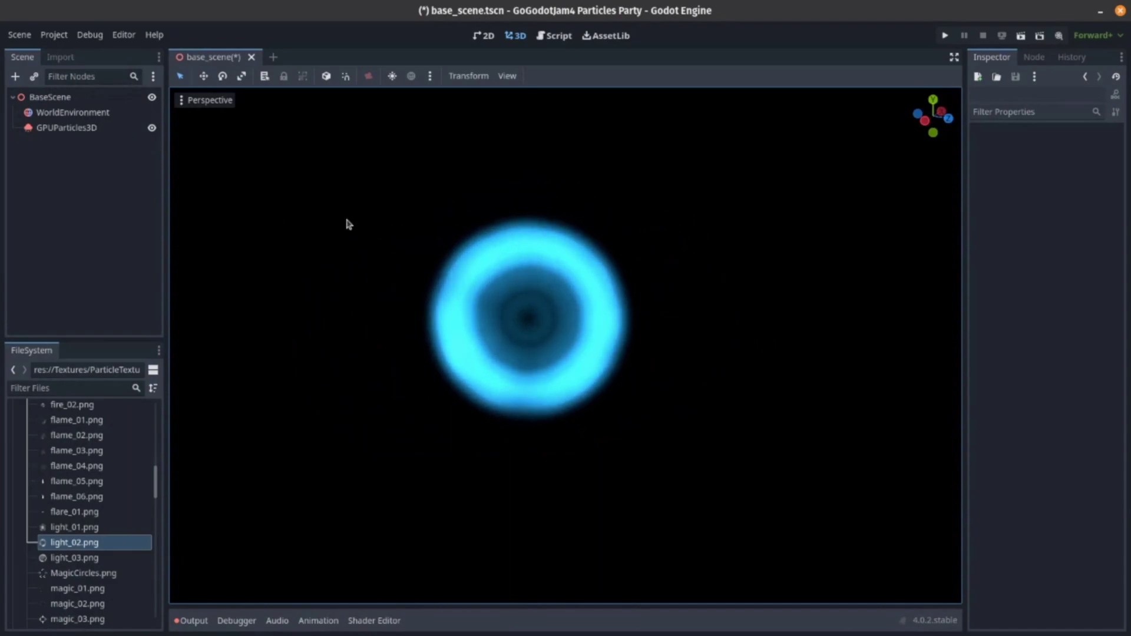
Add a second GPUParticles3D node under BaseScene and move it to the empty space beside the blue ring.
right_click_drag(268, 191, 310, 188)
key("s")
right_click_drag(448, 276, 499, 284)
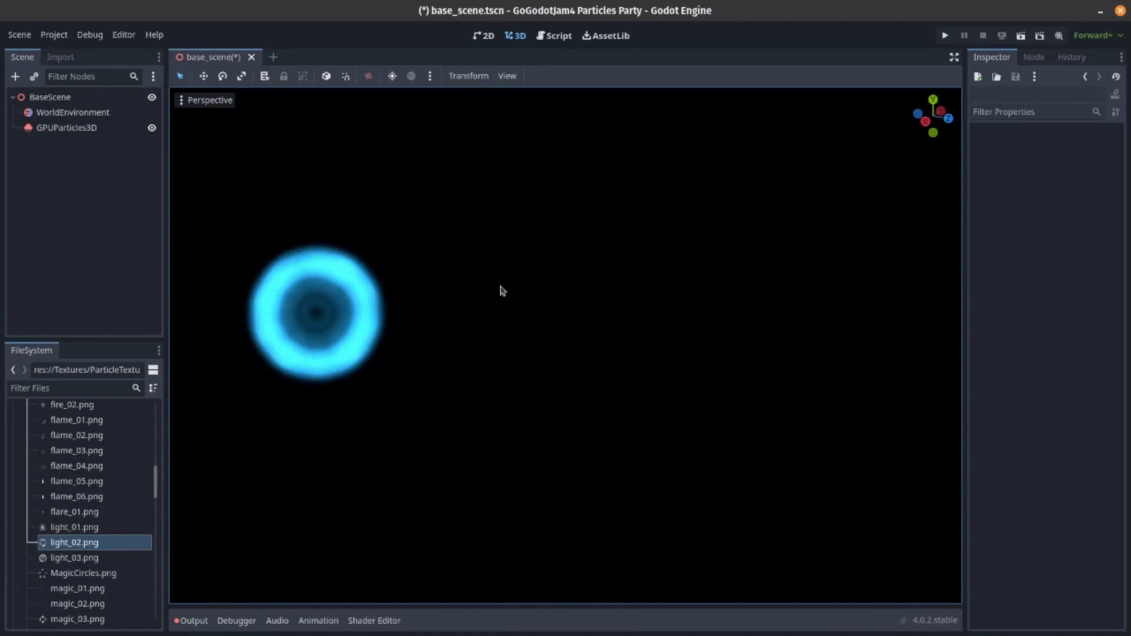
left_click(17, 101)
key("ctrl+a")
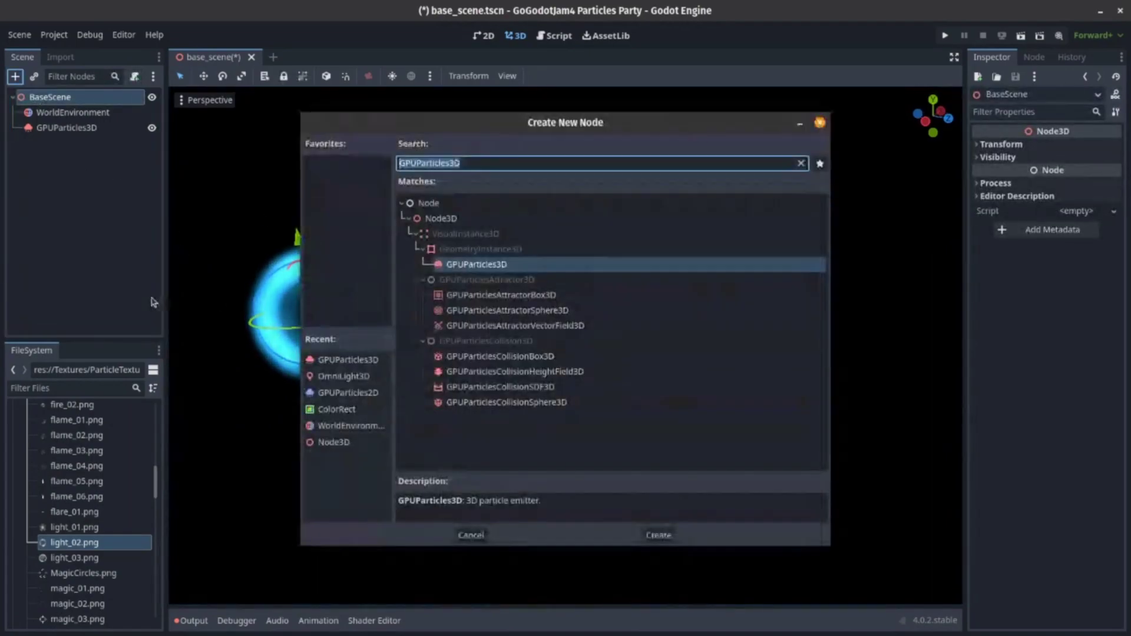
type("gpu")
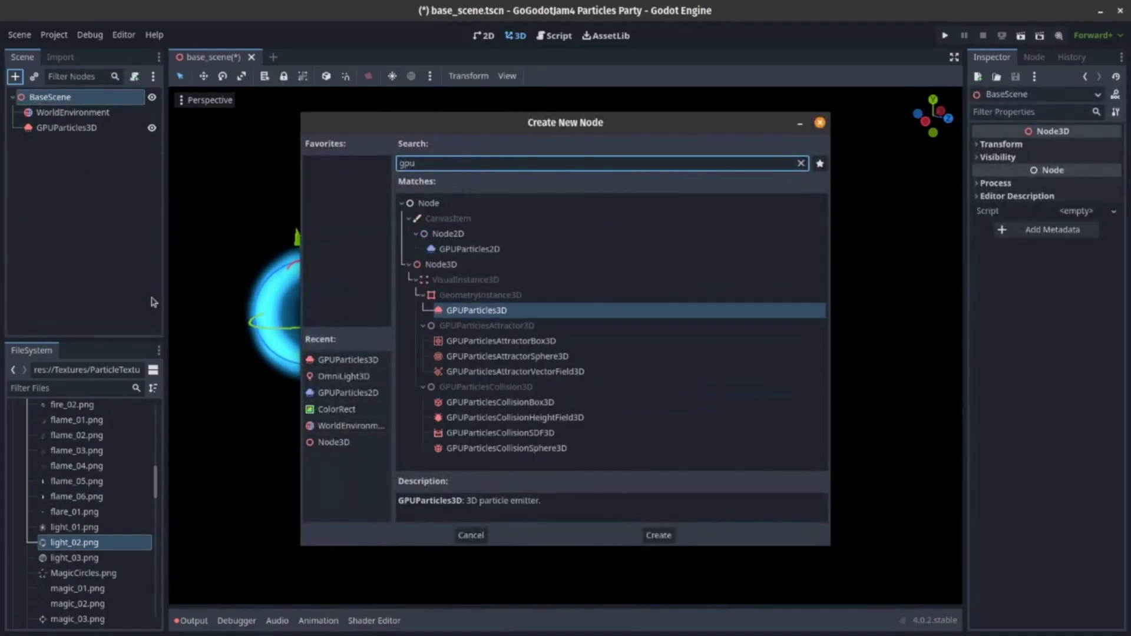
key("Return")
left_click_drag(362, 323, 654, 439)
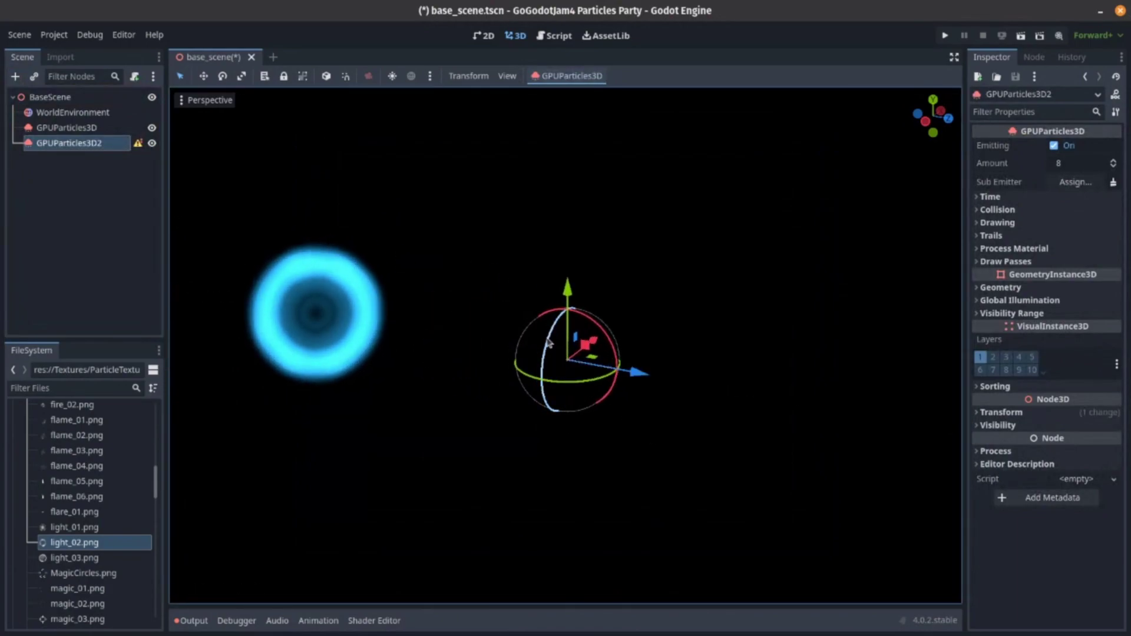
Assign a new ParticleProcessMaterial as the process material of the second particle node.
left_click(1076, 182)
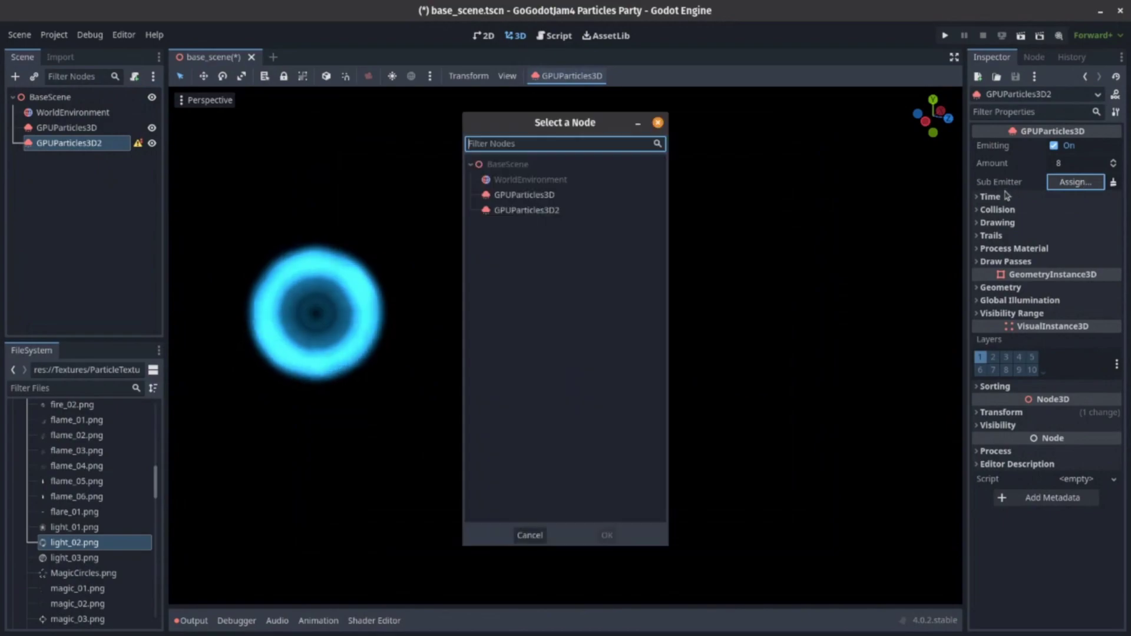
key("Escape")
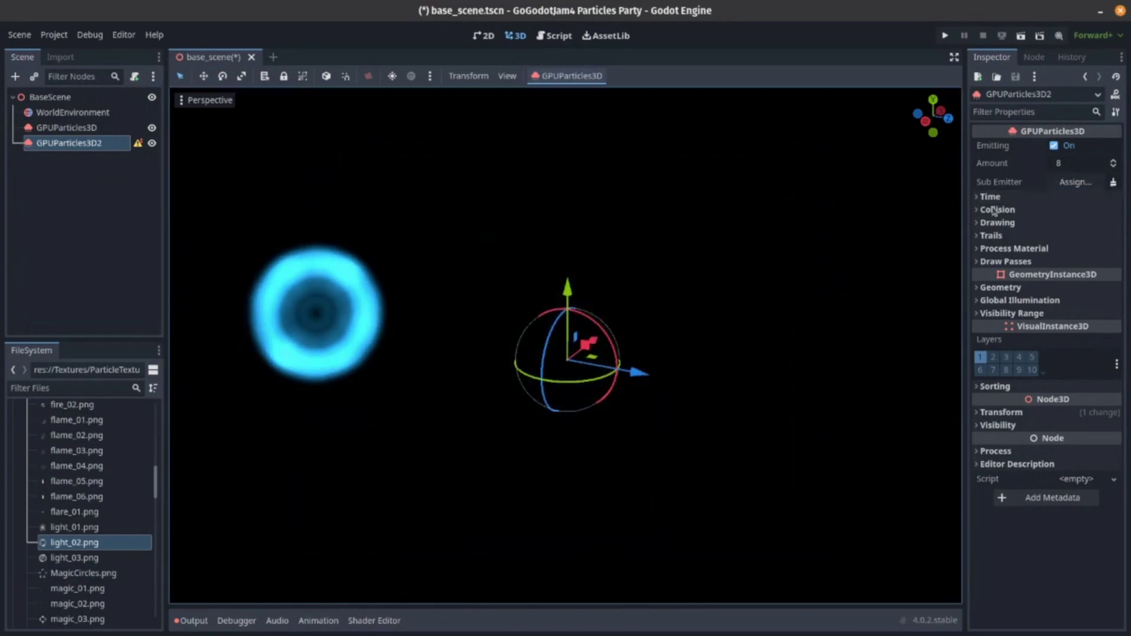
left_click(1037, 248)
left_click(1072, 265)
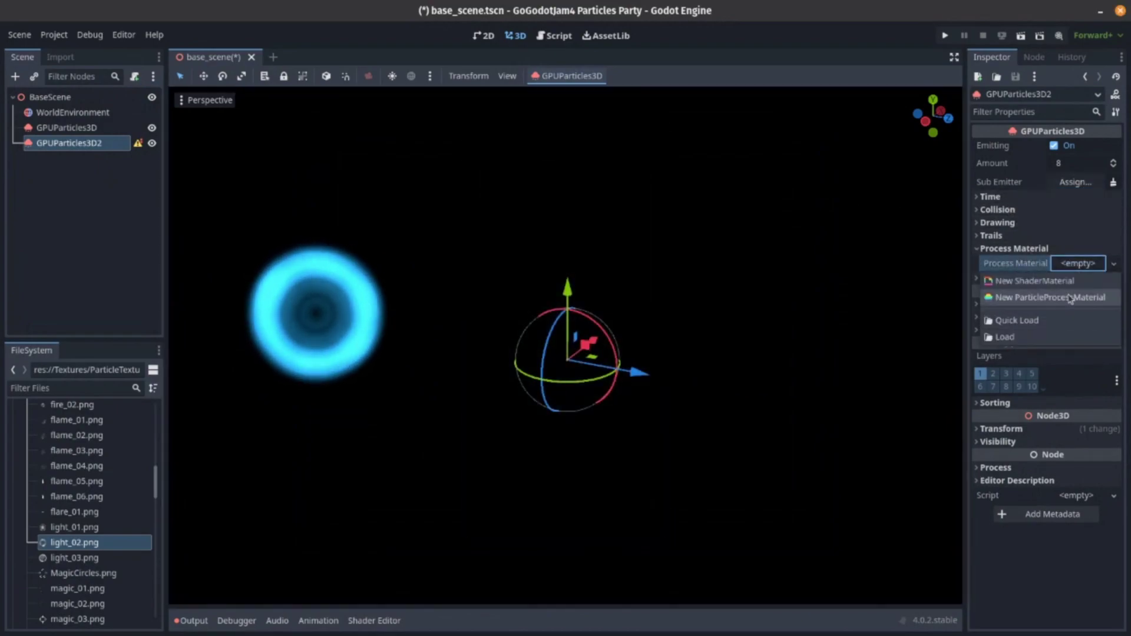
left_click(1070, 297)
Assign a new QuadMesh to draw pass 1 of the second particle node.
left_click(1079, 278)
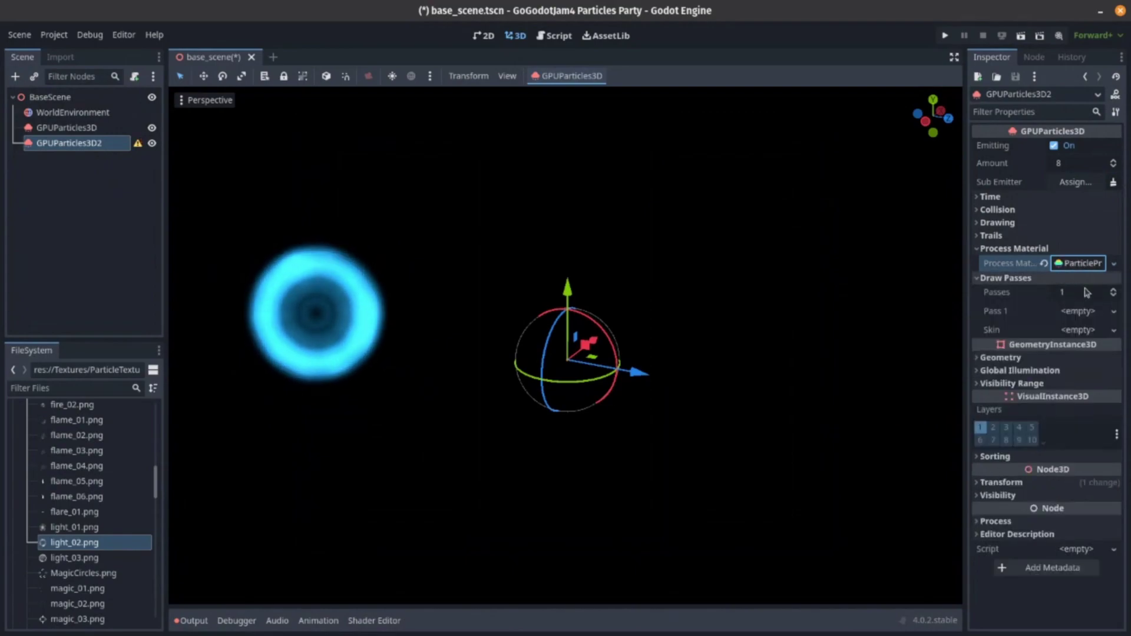
left_click(1087, 293)
left_click(1078, 311)
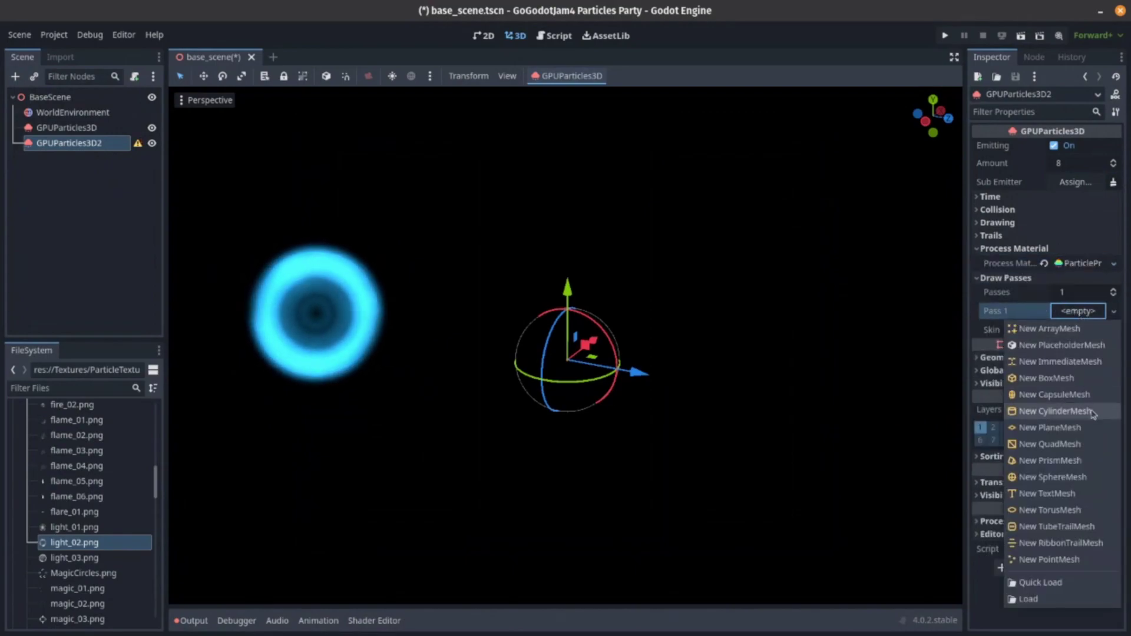
left_click(1090, 444)
Give the draw pass quad mesh a new StandardMaterial3D.
left_click(1087, 325)
scroll(1084, 433, "down", 3)
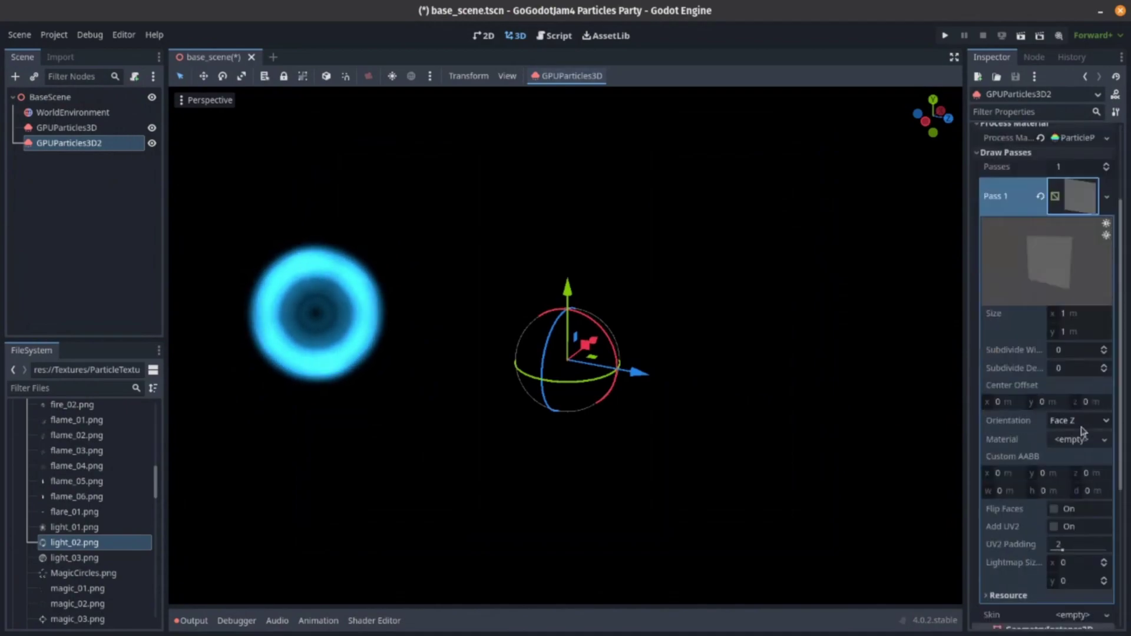
left_click(1073, 377)
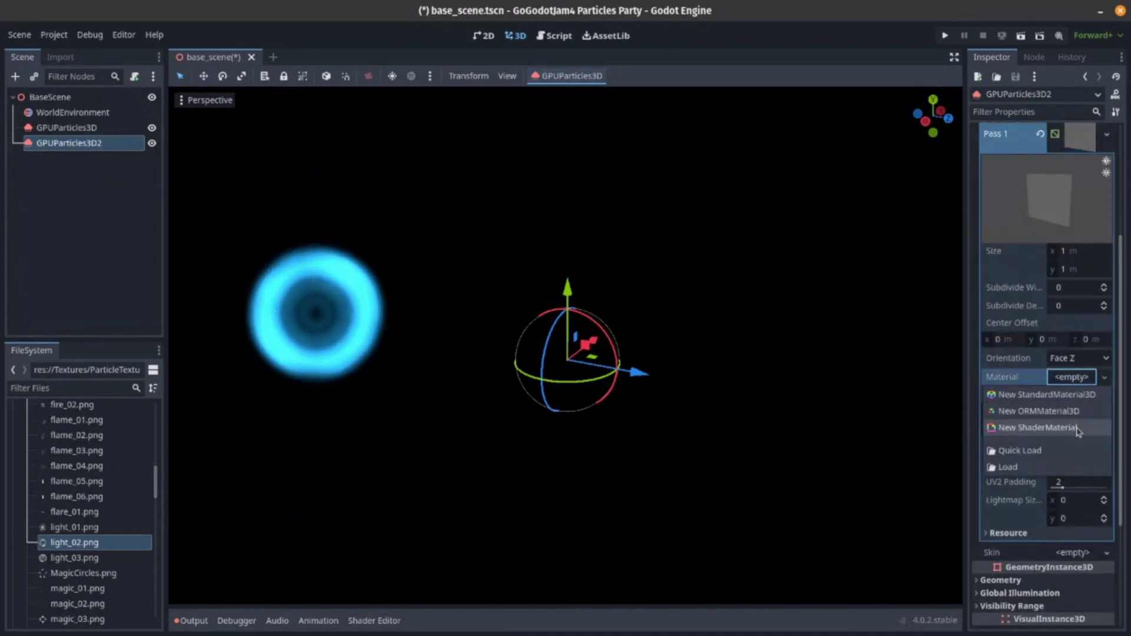
left_click(1082, 400)
Set the quad material's transparency to Alpha and its blend mode to Add.
scroll(1049, 353, "down", 4)
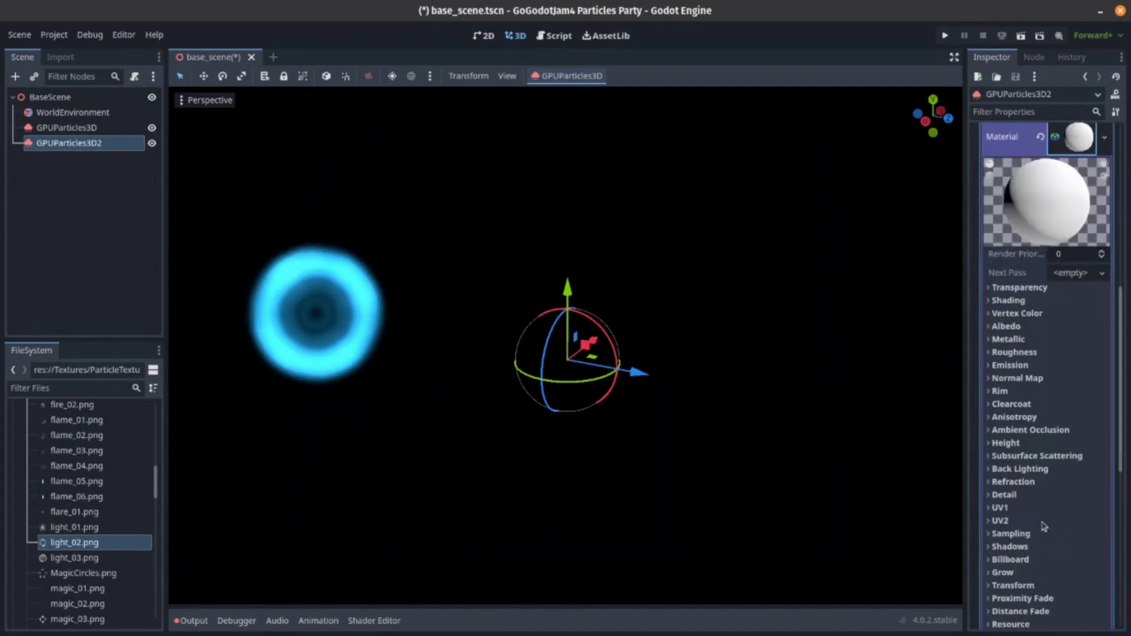
left_click(1020, 289)
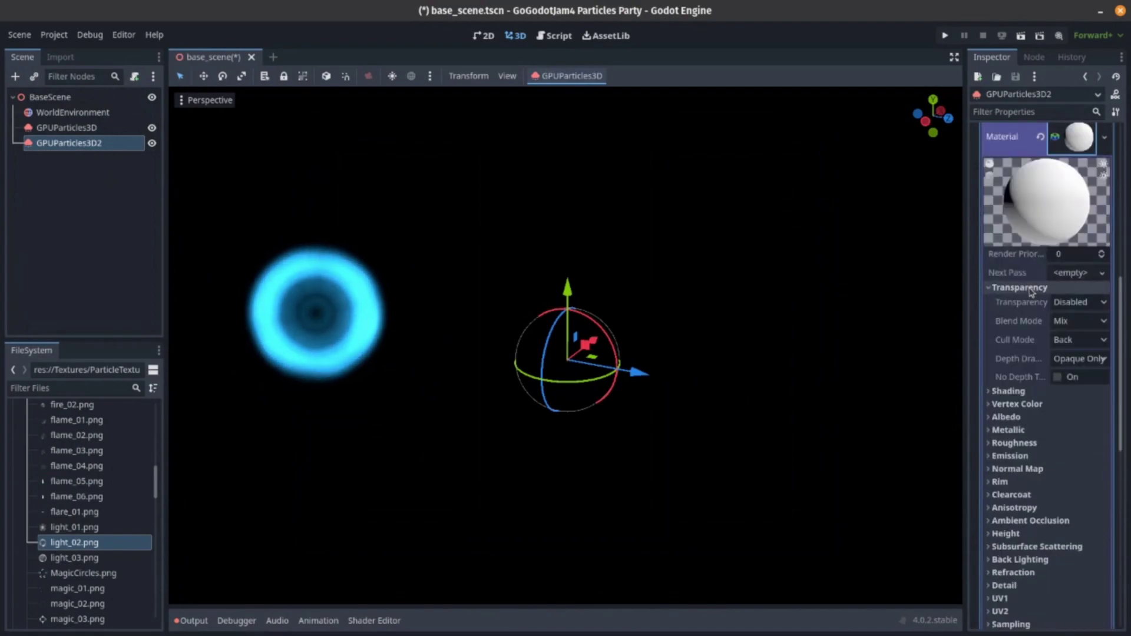
left_click(1071, 302)
left_click(1074, 333)
left_click(1076, 322)
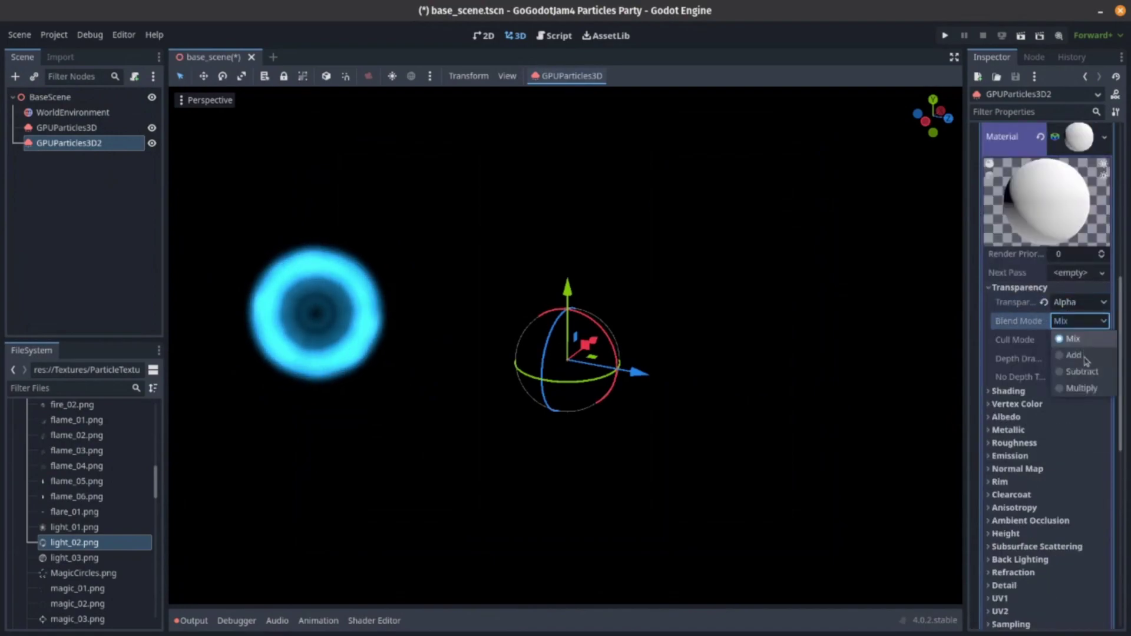
left_click(1083, 357)
Set the quad material's shading mode to Unshaded and enable using the vertex color as albedo.
left_click(1076, 391)
left_click(1078, 406)
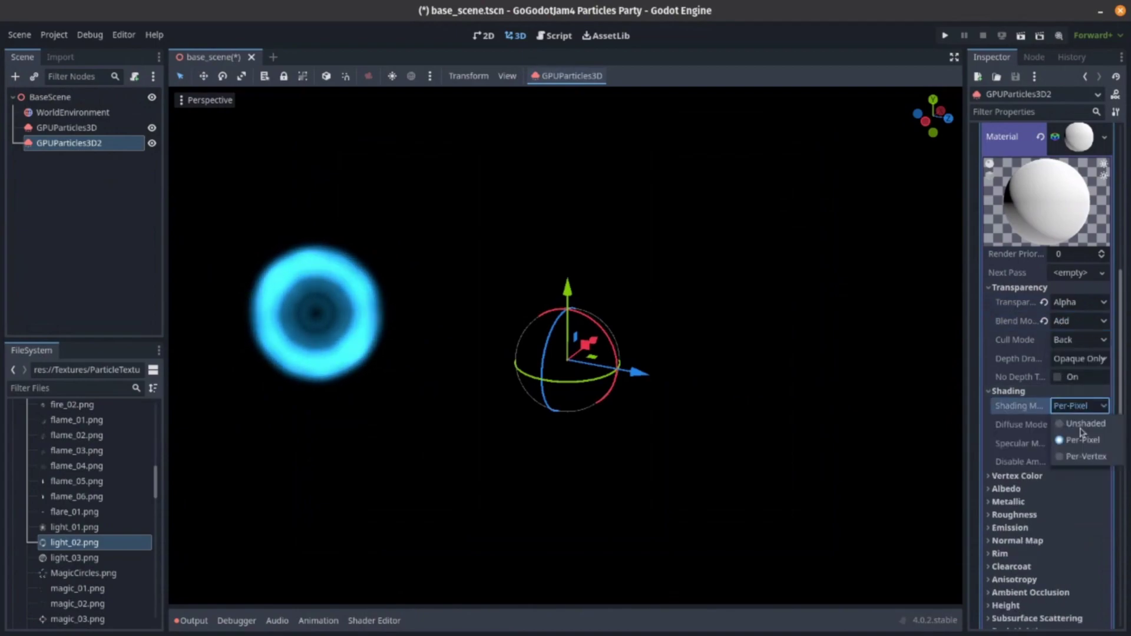
left_click(1081, 424)
left_click(1018, 476)
left_click(1061, 491)
Set the quad material's billboard mode to Particle Billboard with Keep Scale enabled.
scroll(1045, 482, "down", 3)
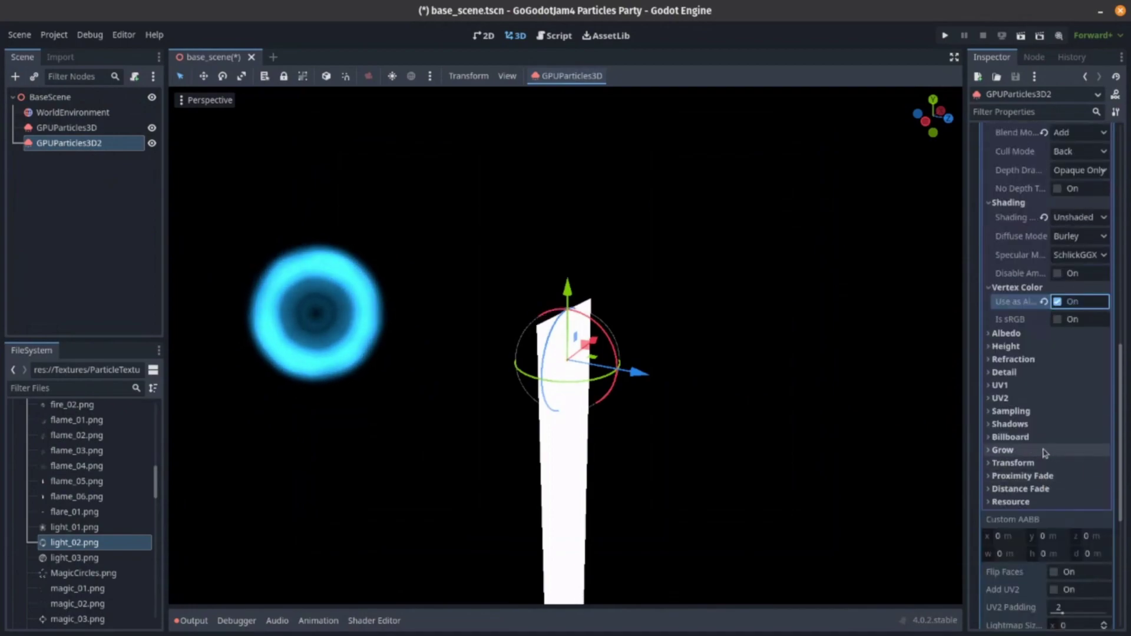
left_click(1010, 437)
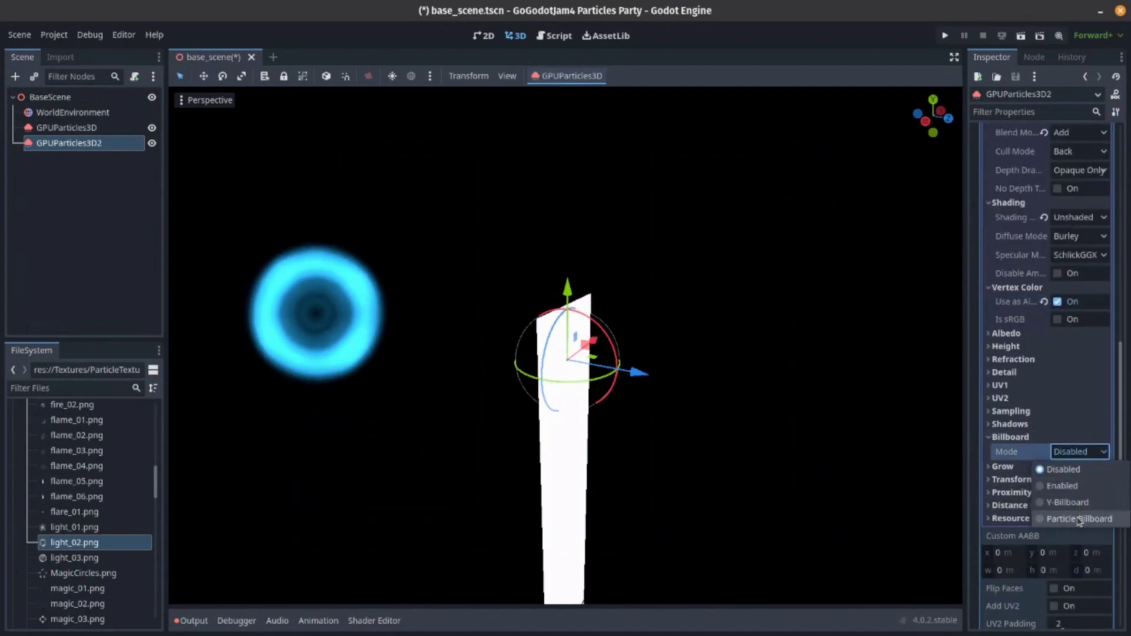
left_click(1079, 519)
left_click(1068, 470)
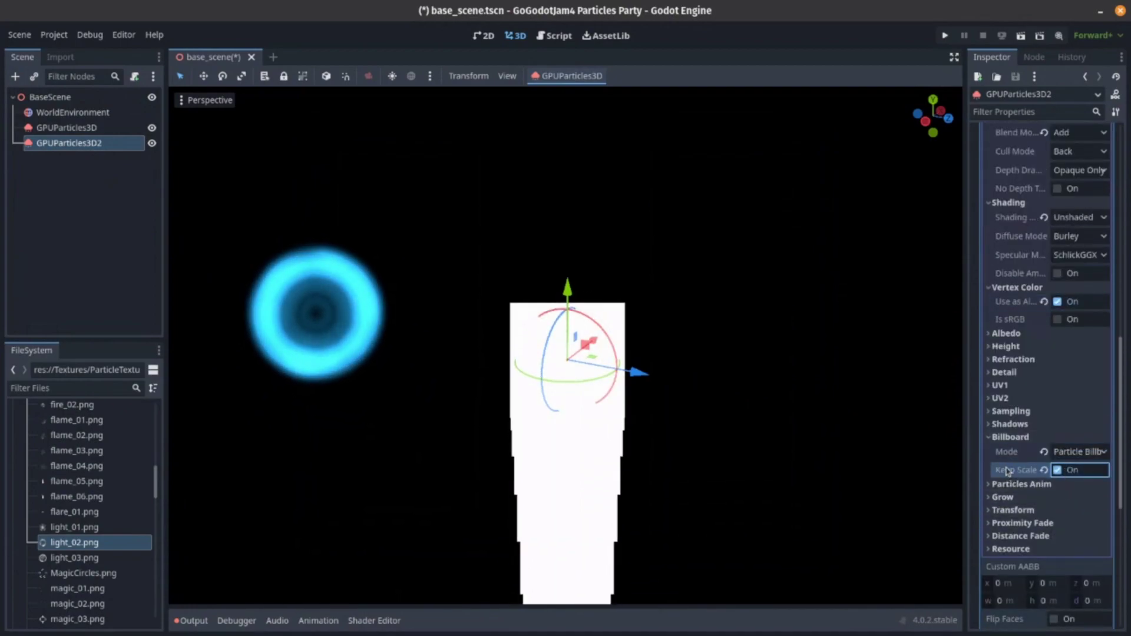
mouse_move(1009, 470)
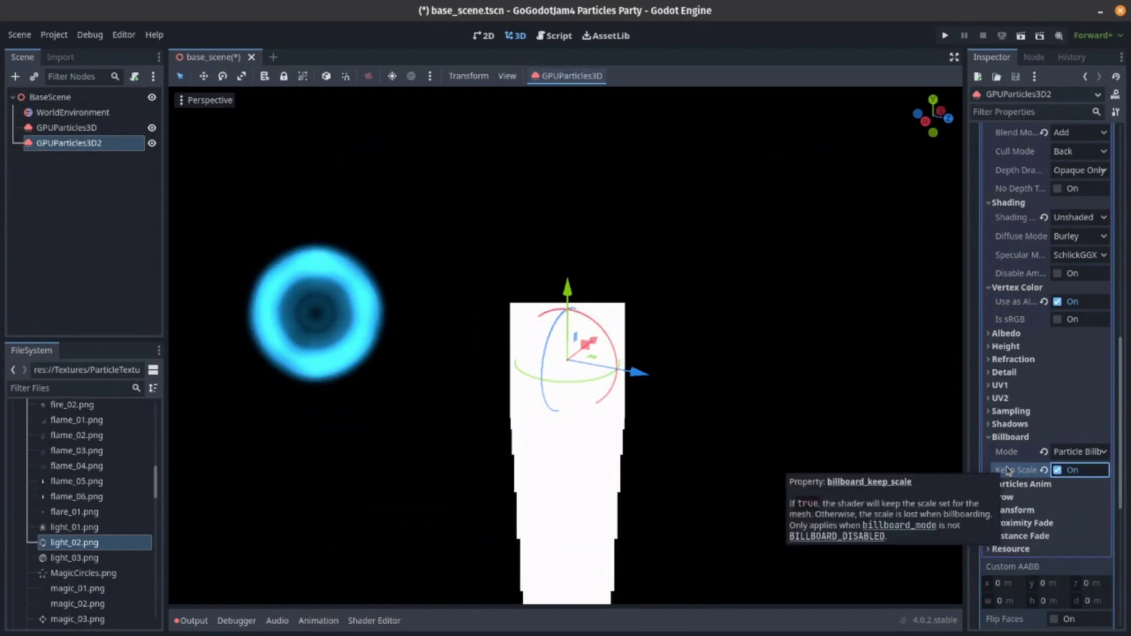
Set the gravity in the second node's process material to 0.
scroll(1046, 446, "up", 6)
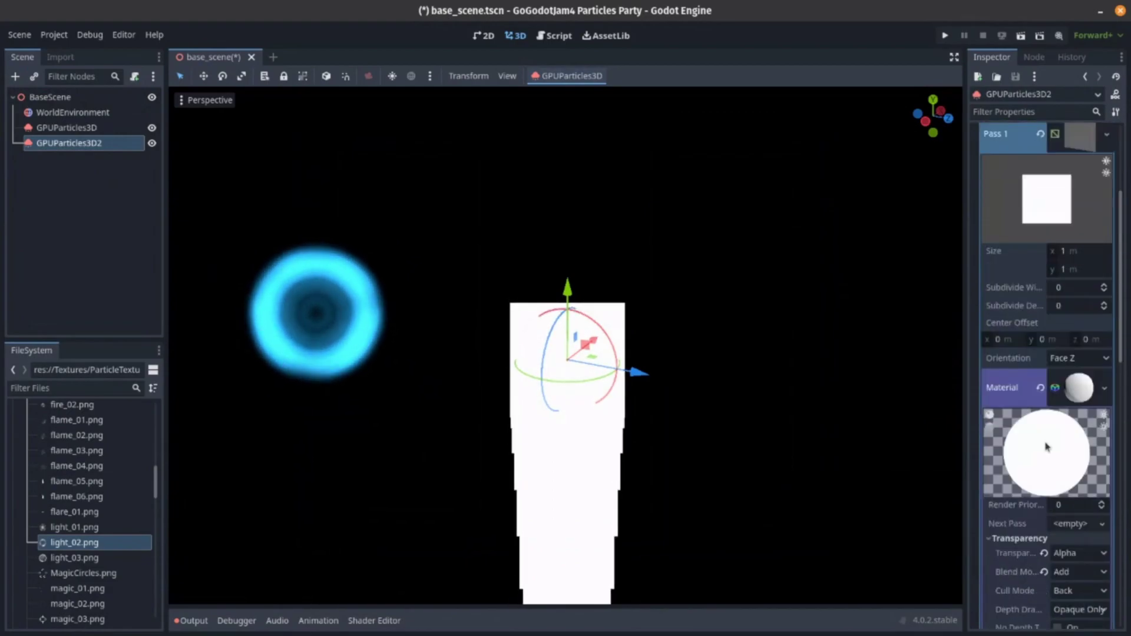
left_click(1081, 384)
scroll(1060, 265, "up", 4)
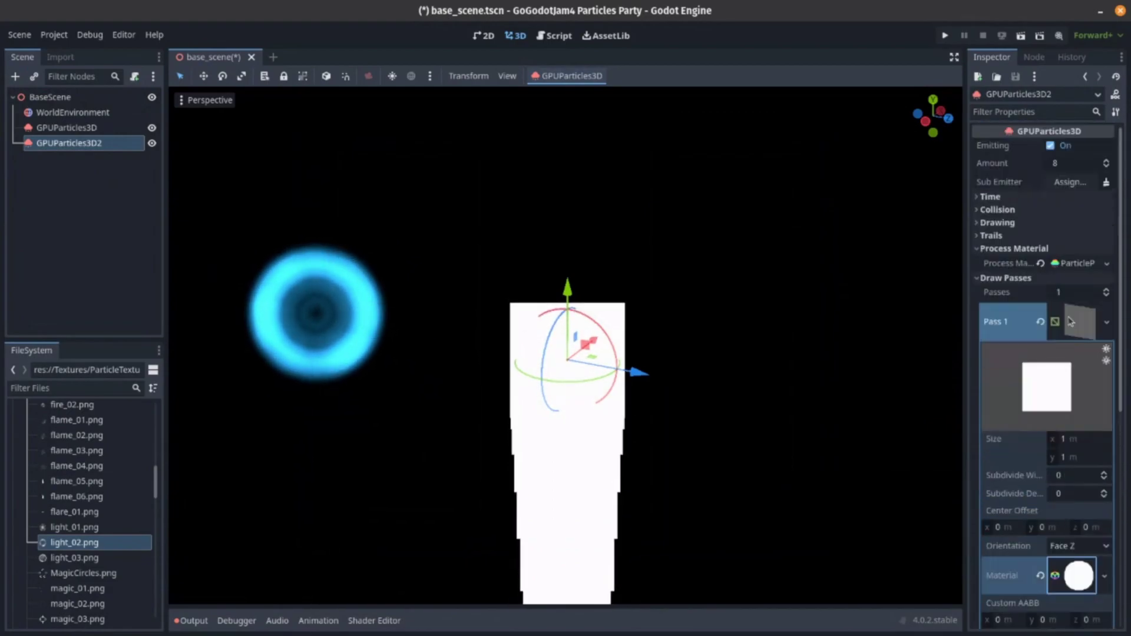
left_click(1066, 265)
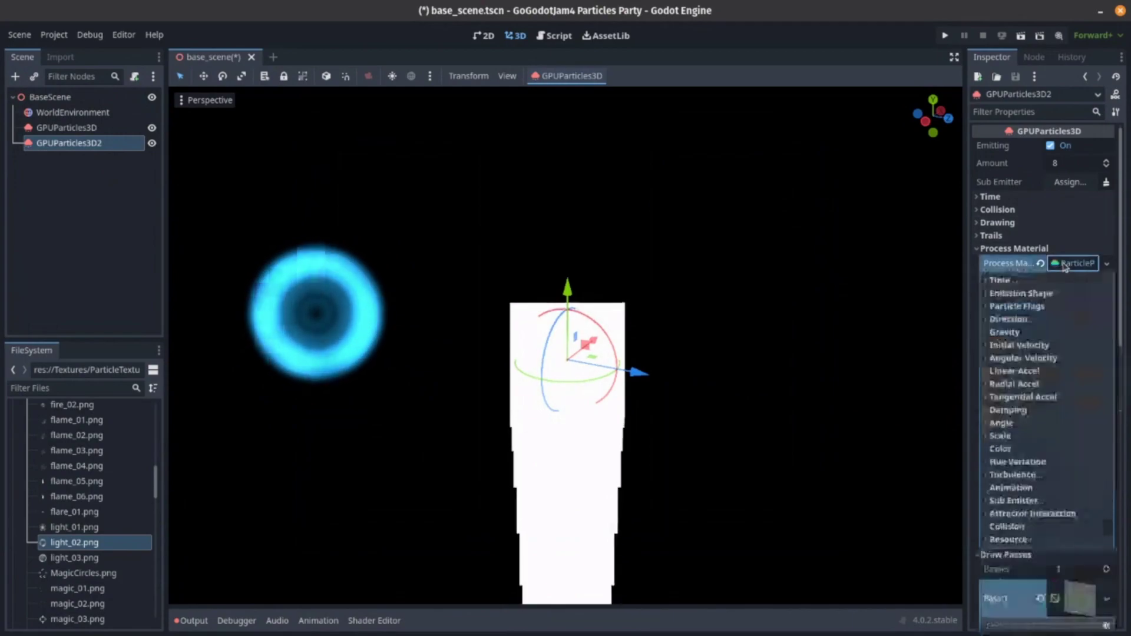
left_click(1019, 332)
left_click(1054, 361)
type("0")
key("Return")
Apply circle_05.png from the ParticleTextures folder as the albedo texture of the quad material.
scroll(1104, 382, "down", 10)
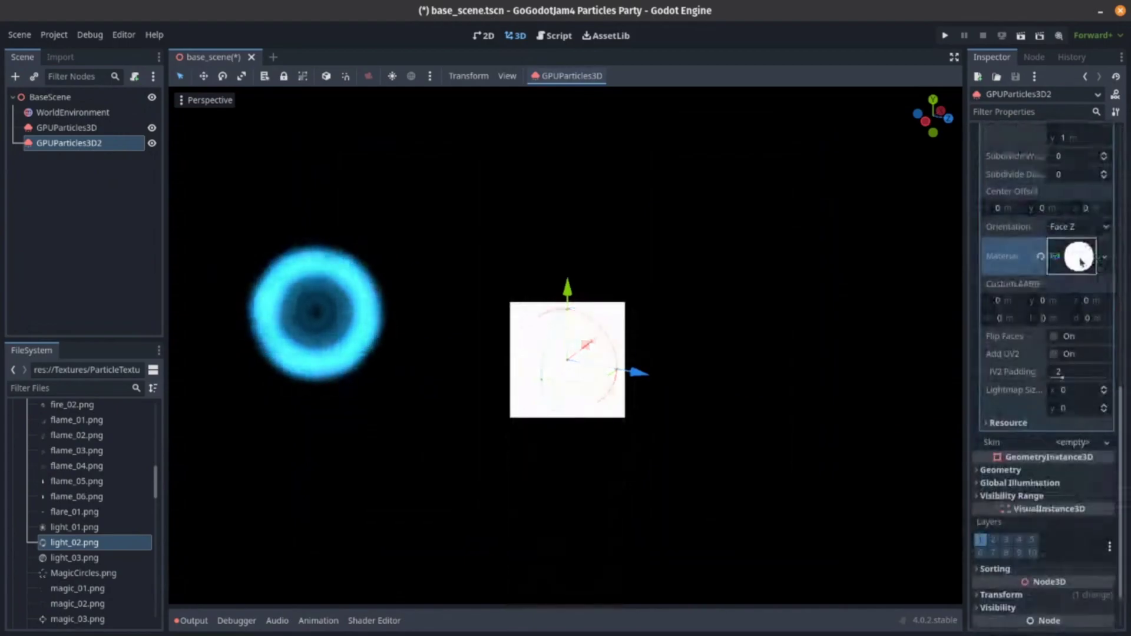
left_click(1078, 257)
scroll(1037, 354, "down", 5)
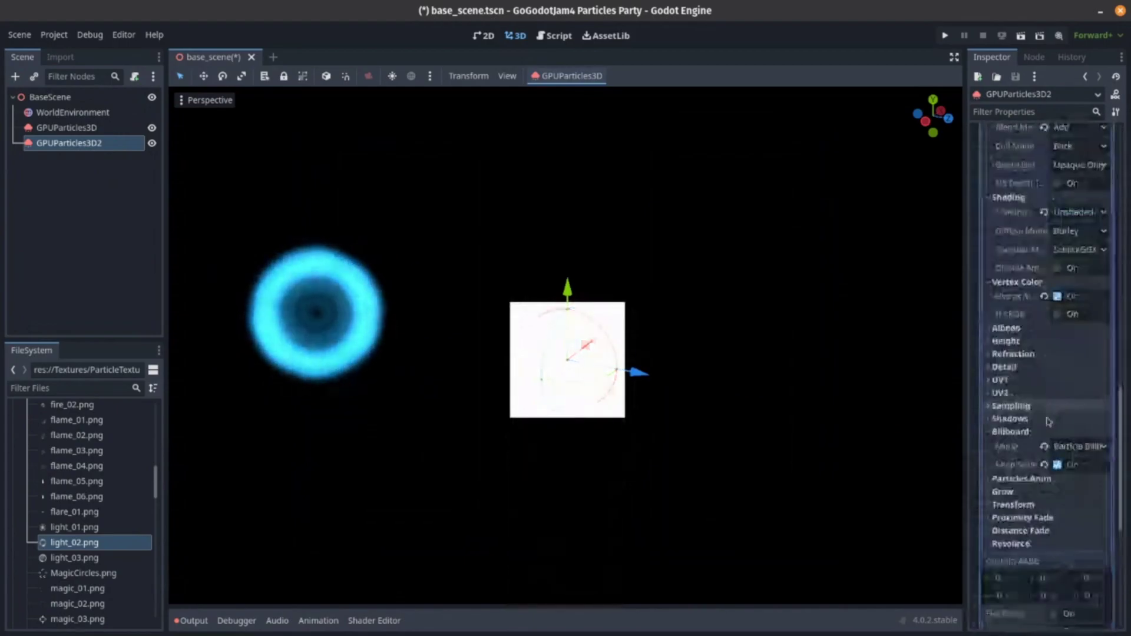
left_click(1007, 329)
scroll(81, 521, "up", 3)
scroll(81, 523, "up", 2)
left_click_drag(81, 523, 1081, 364)
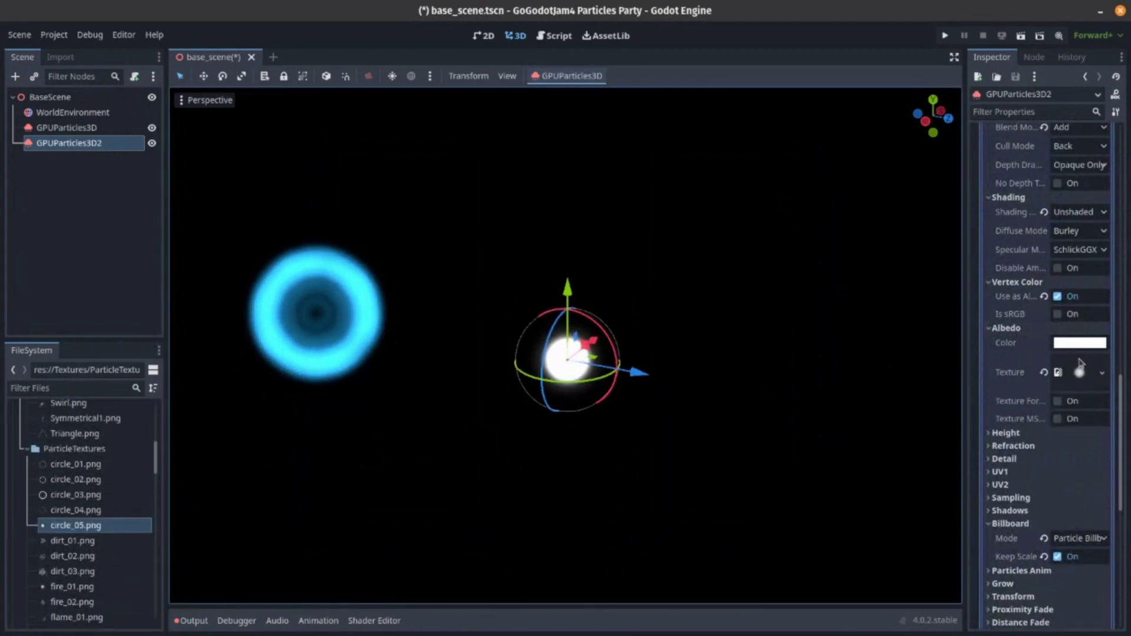
Rename the blue ring's particle node as Reactor.
left_click(757, 412)
key("w")
mouse_move(728, 404)
right_mouse_down()
mouse_move(738, 391)
mouse_move(739, 403)
mouse_move(759, 404)
mouse_move(738, 401)
right_mouse_up()
key("w")
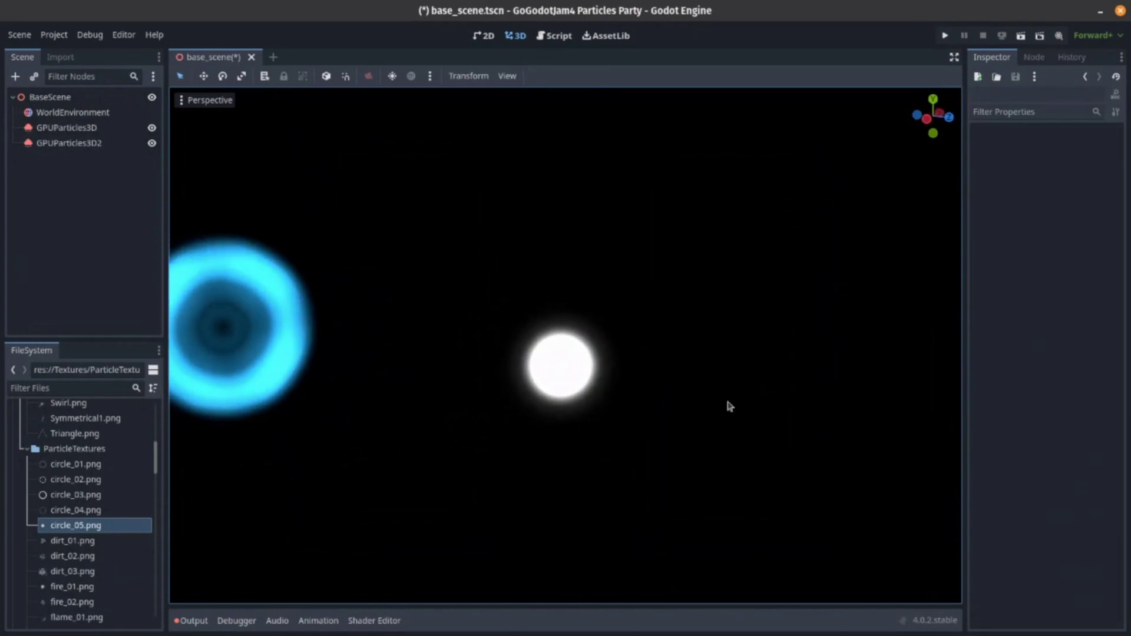
left_click(108, 104)
left_click(114, 145)
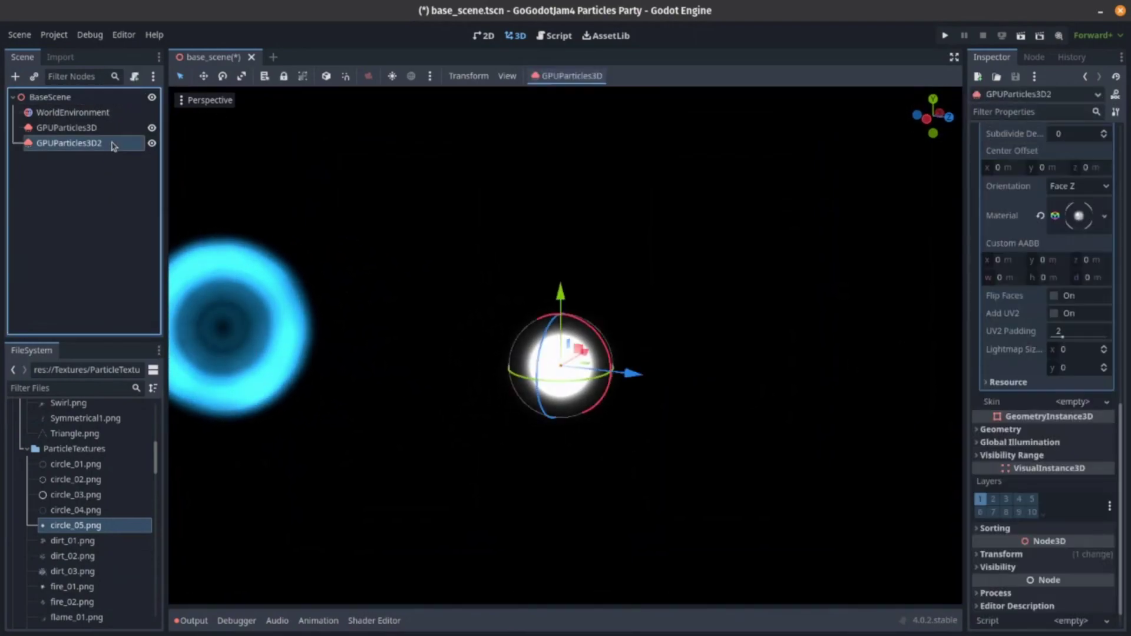
left_click(88, 127)
left_click(107, 128)
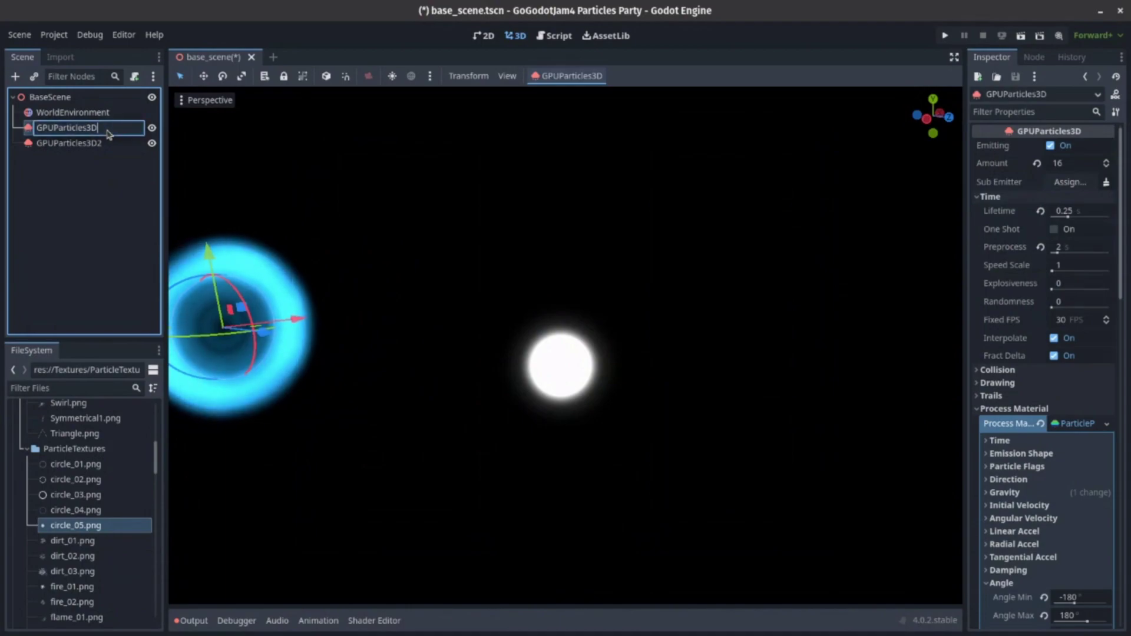
type("Blue")
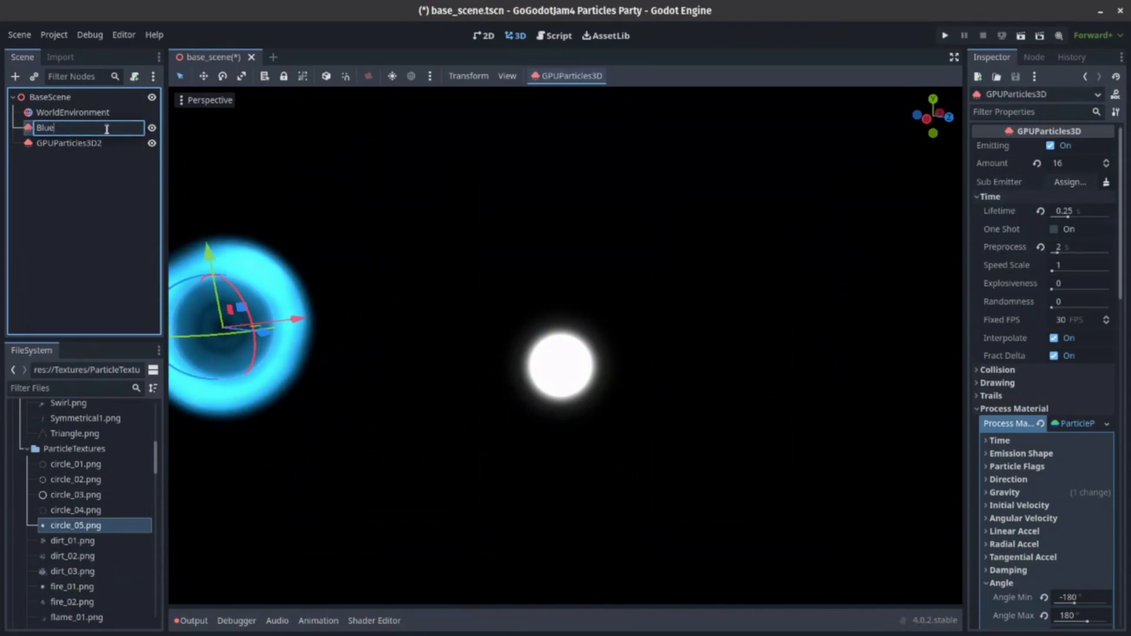
type("React")
key("ctrl+a")
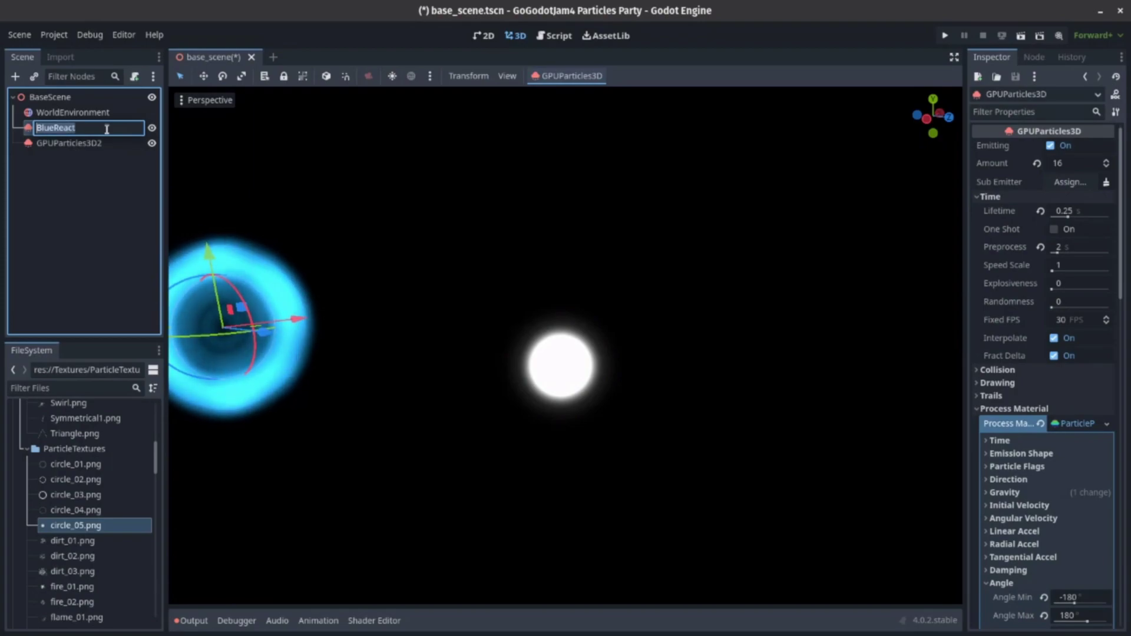
type("Reactor")
key("Return")
Rename the second particle node, with the white circle, as Flames.
double_click(121, 144)
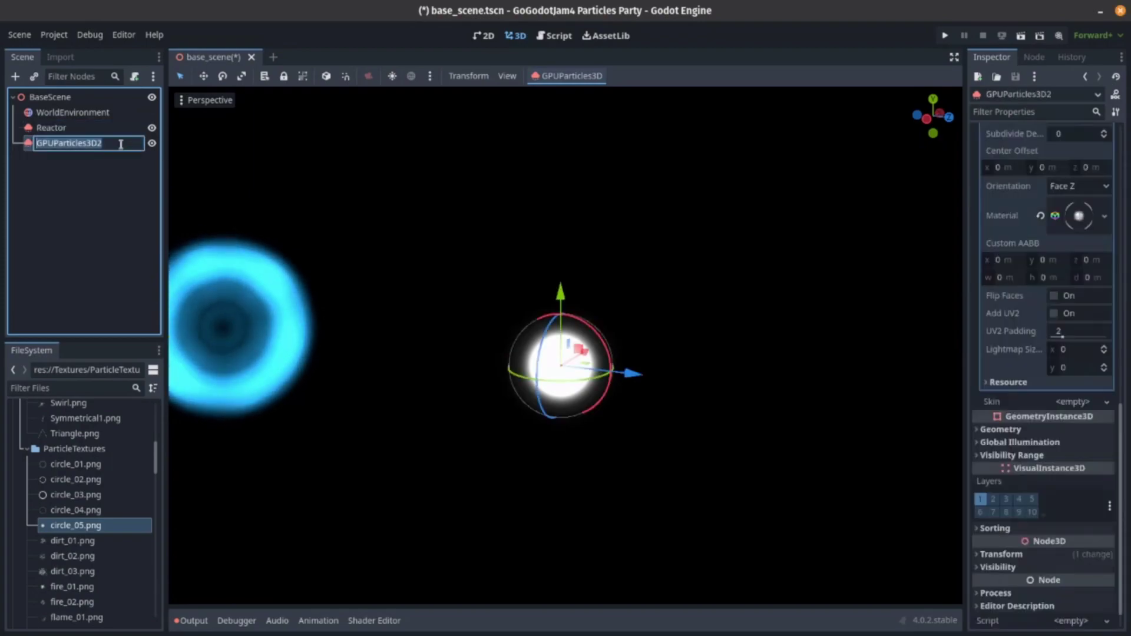
type("Flames")
key("Return")
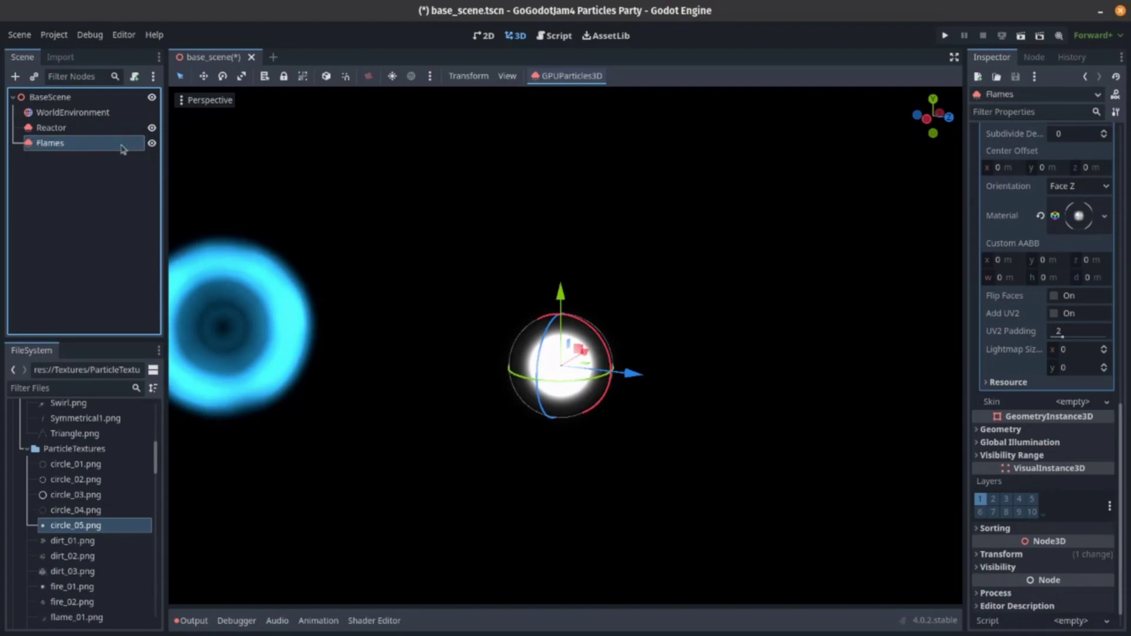
Set the emission direction in the Flames process material to X 0, Y 1, Z 0.
scroll(1076, 315, "up", 5)
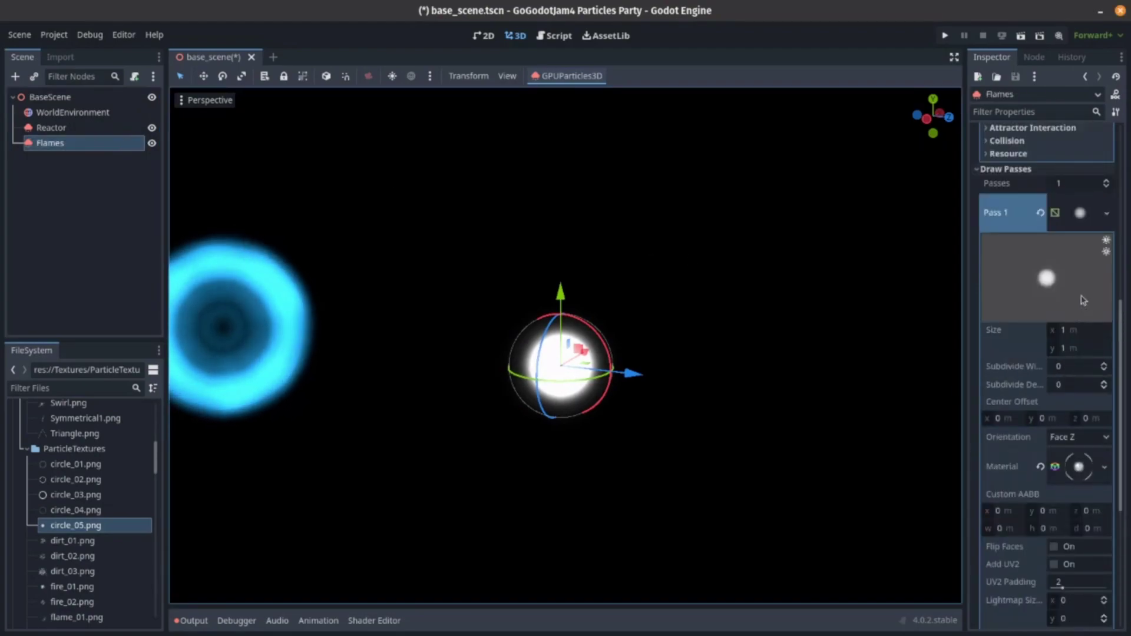
scroll(1086, 238, "up", 3)
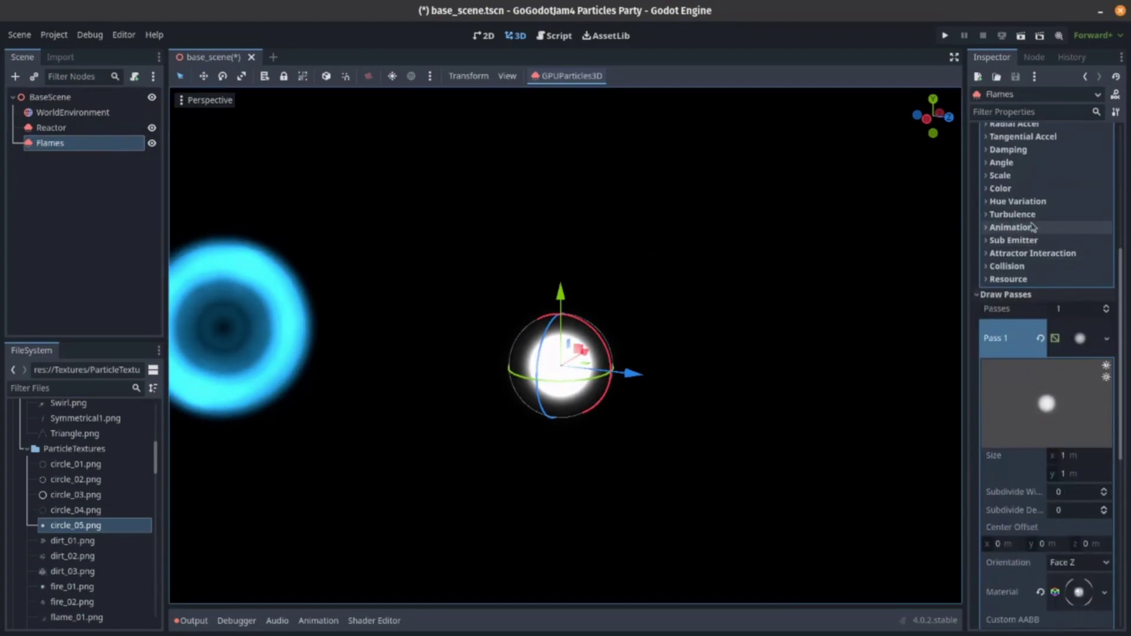
scroll(1049, 247, "up", 5)
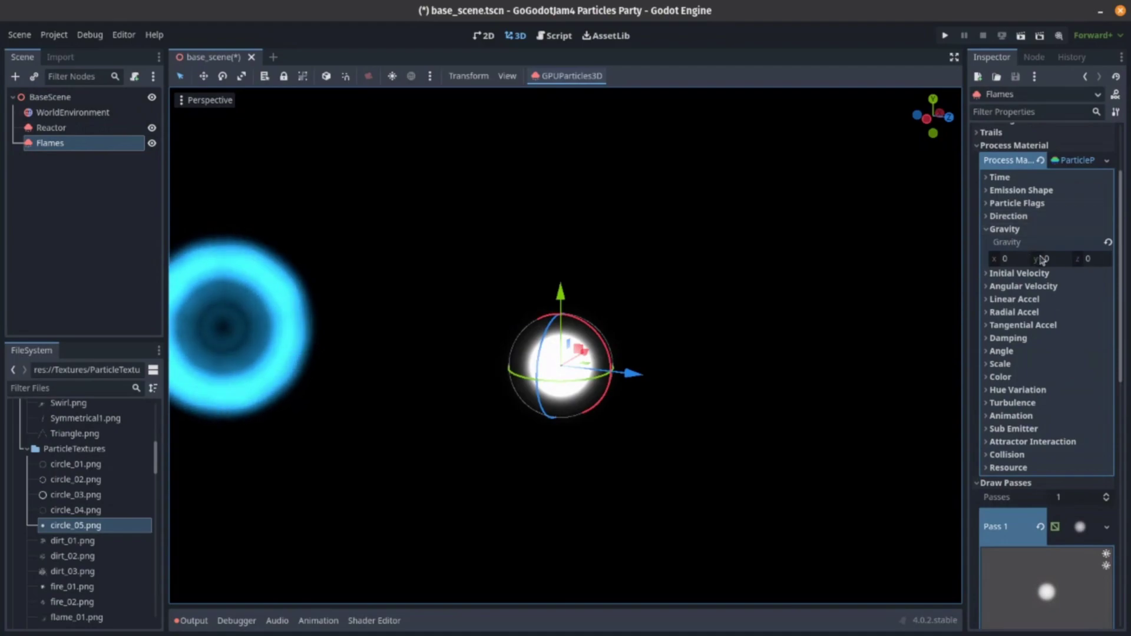
left_click(1009, 215)
left_click(1047, 245)
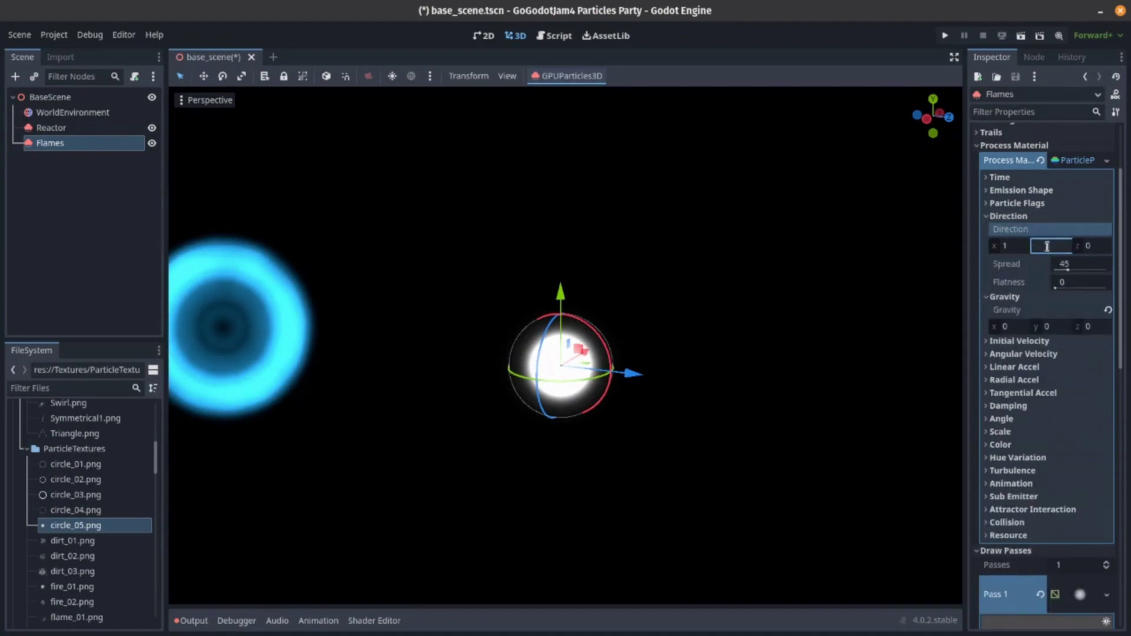
type("1")
key("shift+Tab")
key("Tab")
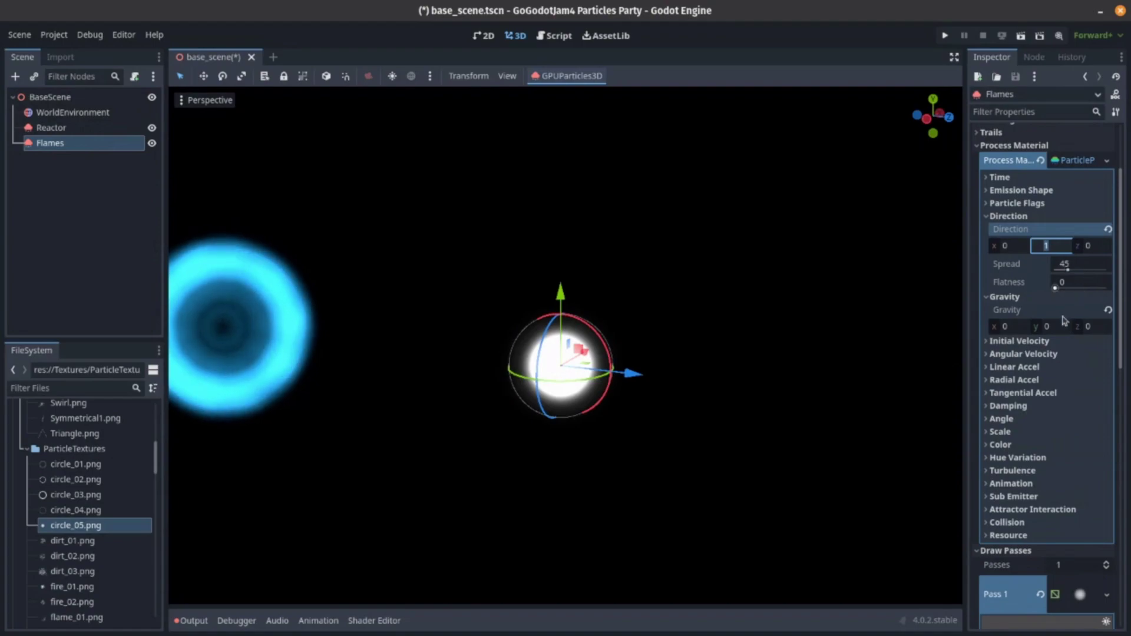
Set both the minimum and maximum initial velocity of the Flames particles to 1.
left_click(1055, 341)
left_click(1074, 355)
type("1")
key("Tab")
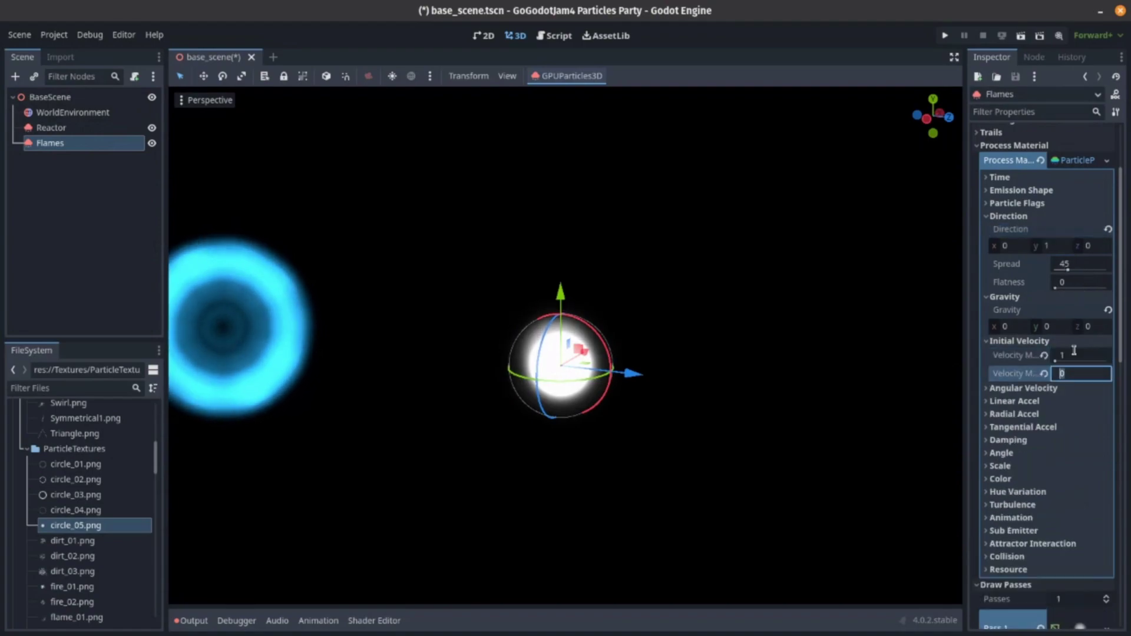
key("Return")
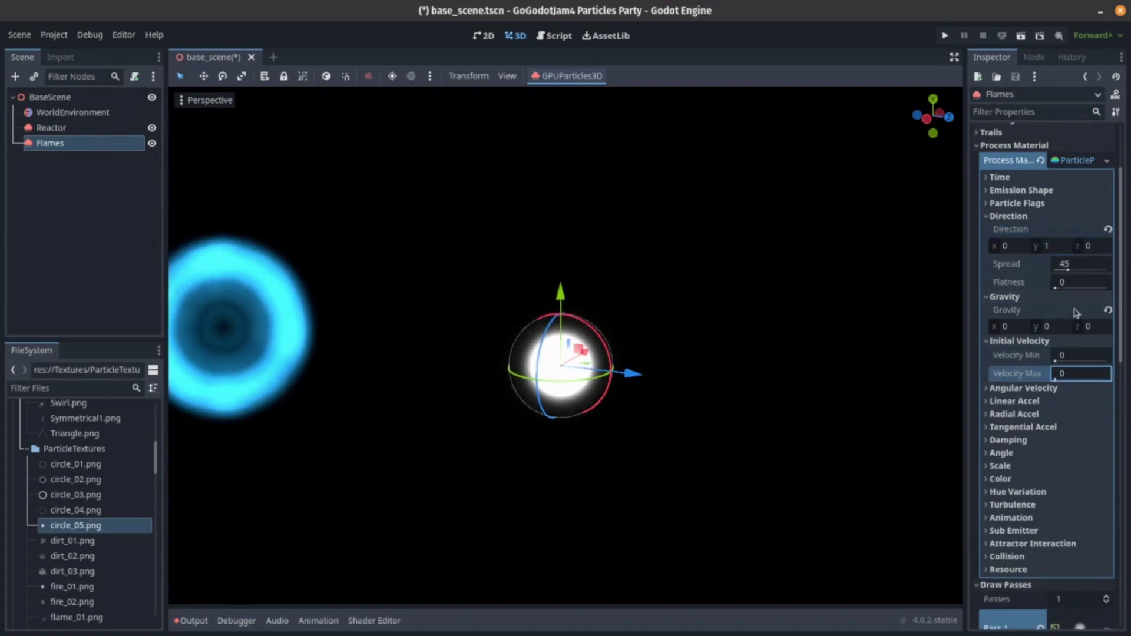
scroll(1075, 312, "up", 3)
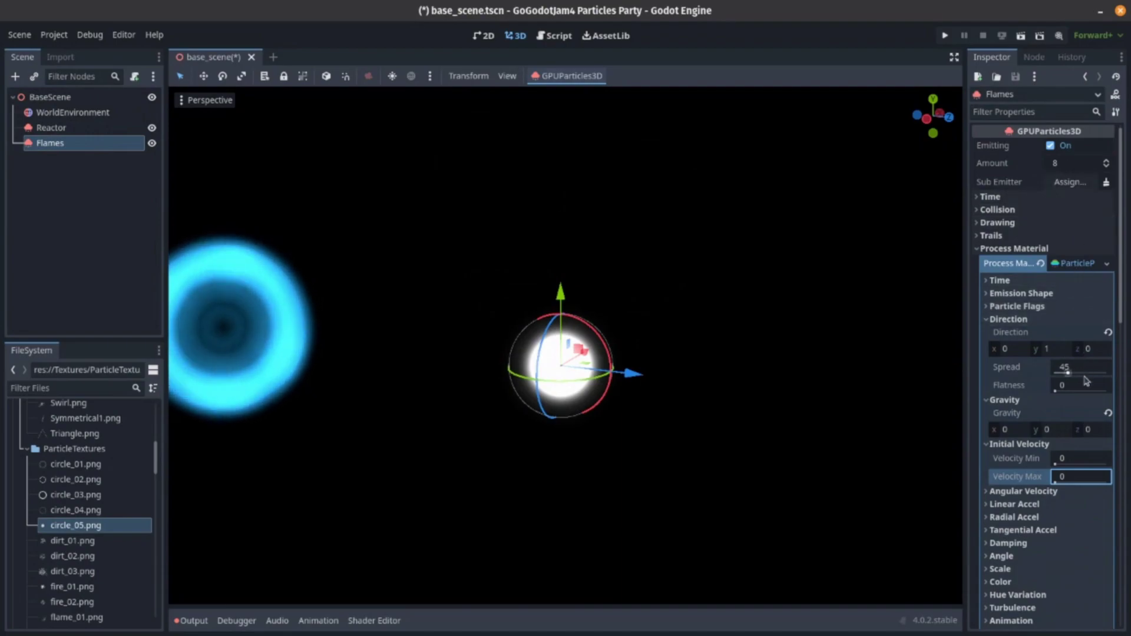
left_click(1074, 455)
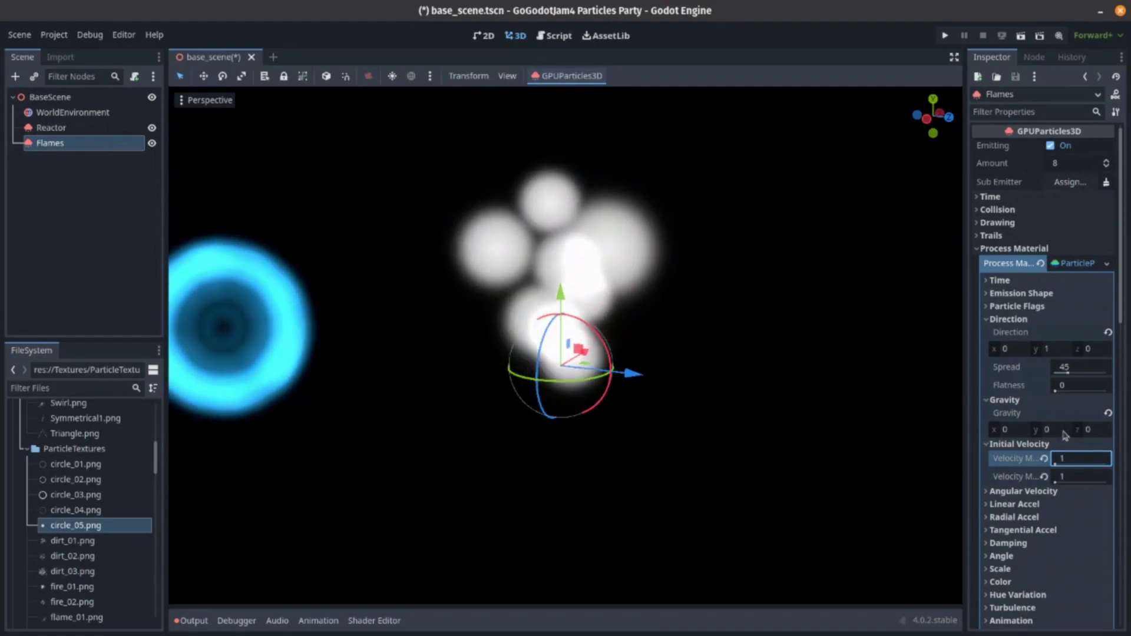
Set the direction spread of the Flames particles to 15.
right_click_drag(678, 353, 690, 334)
key("s")
right_click_drag(812, 377, 816, 386)
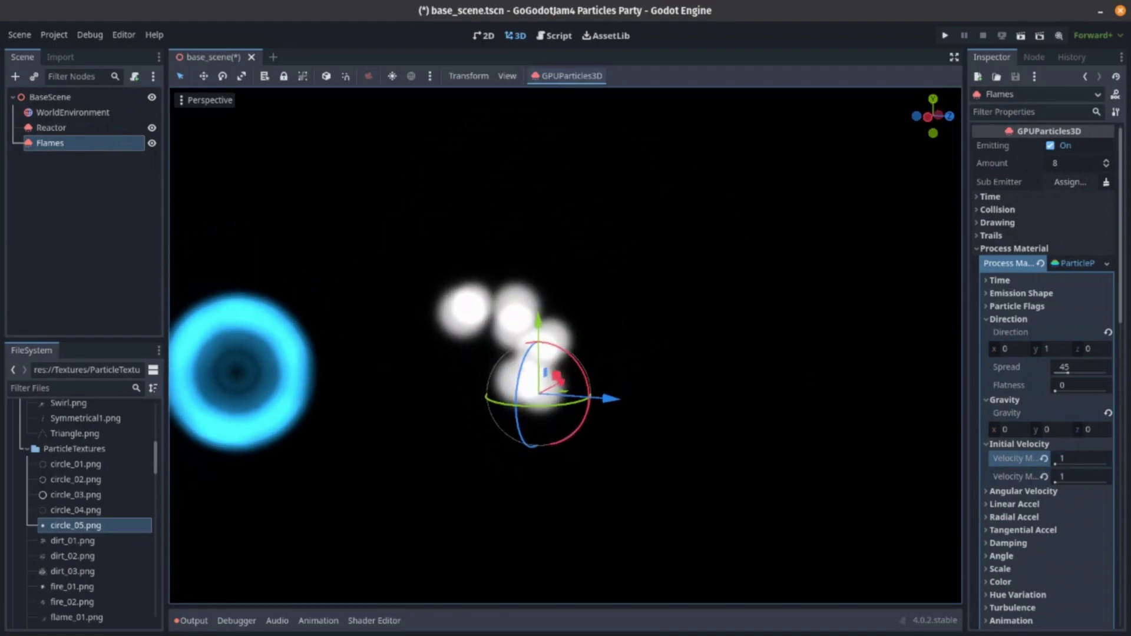
left_click(1082, 367)
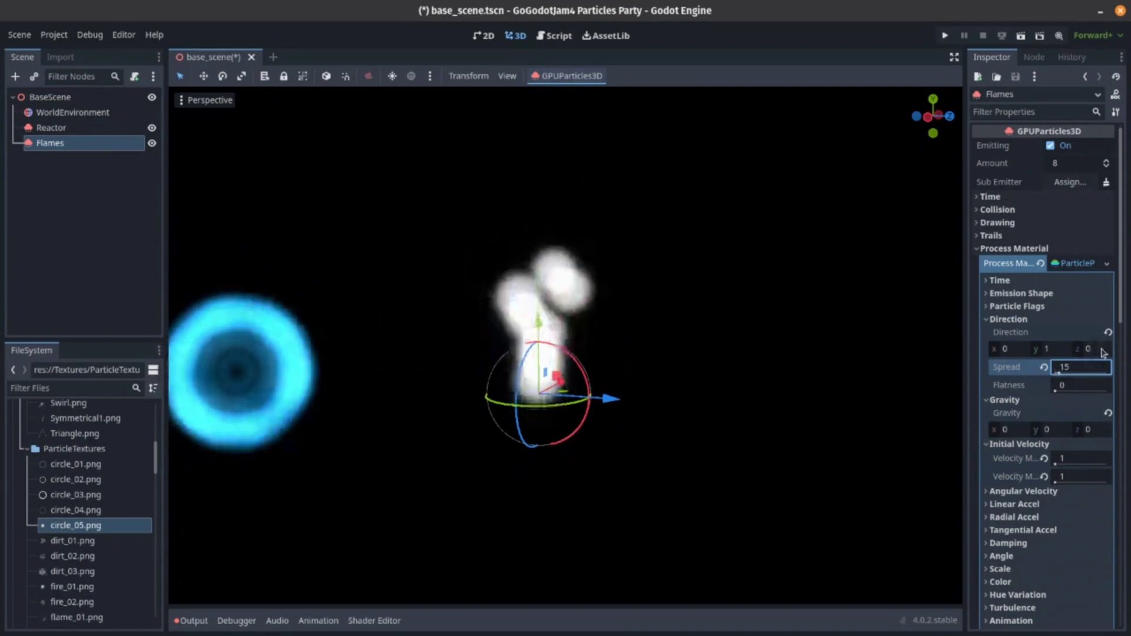
left_click(1057, 323)
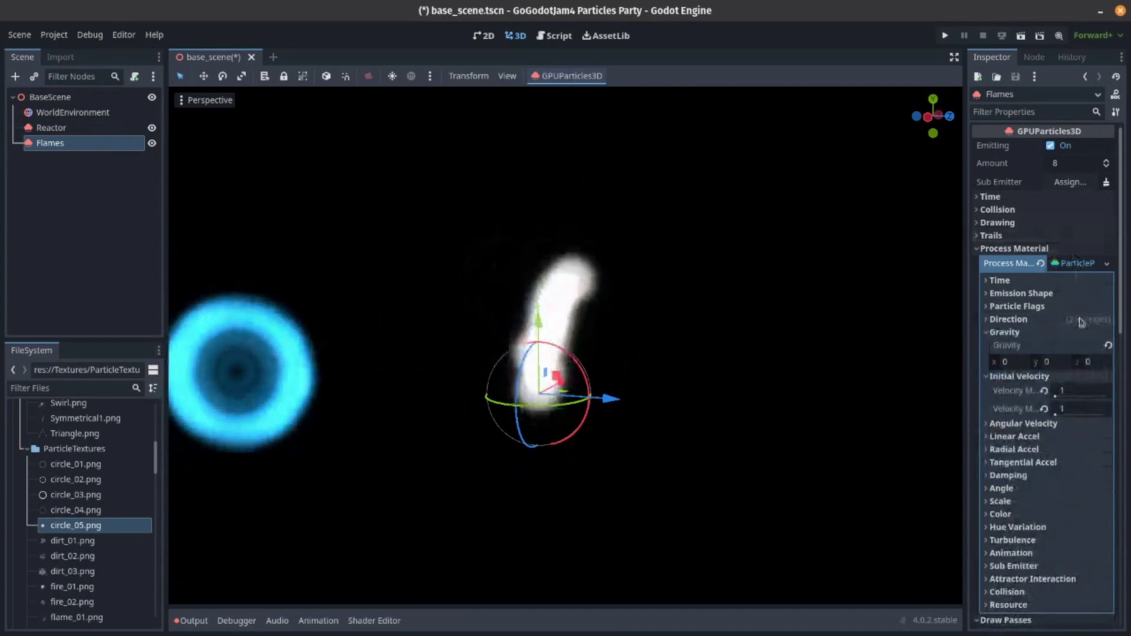
Assign a new curve texture as the scale curve of the Flames process material and open its curve for editing.
left_click(1031, 502)
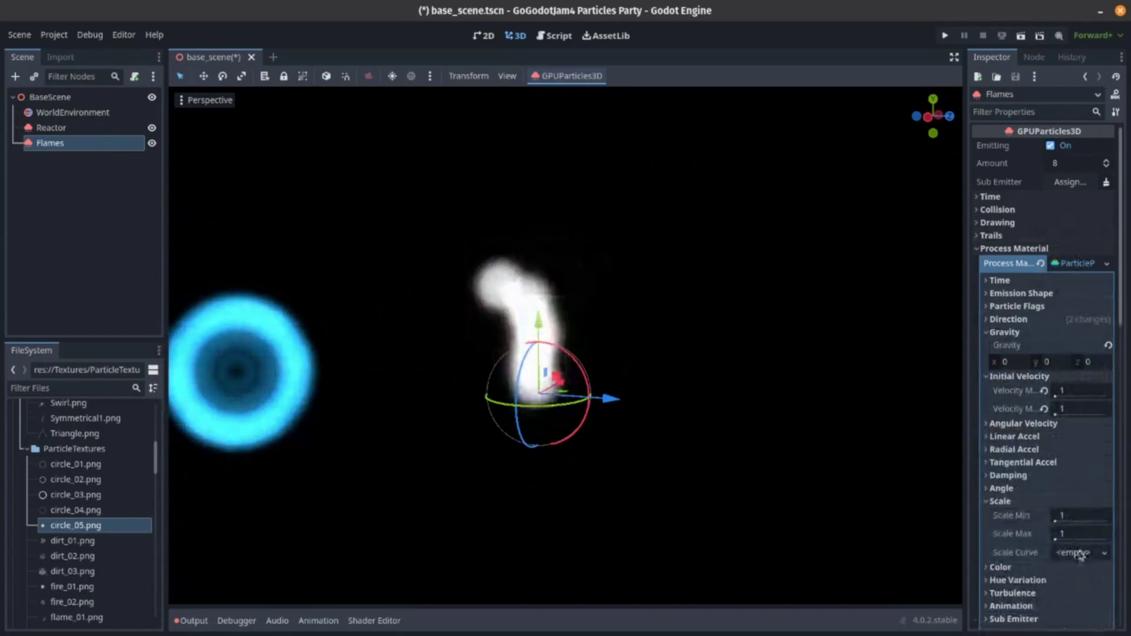
left_click(1074, 553)
left_click(1049, 570)
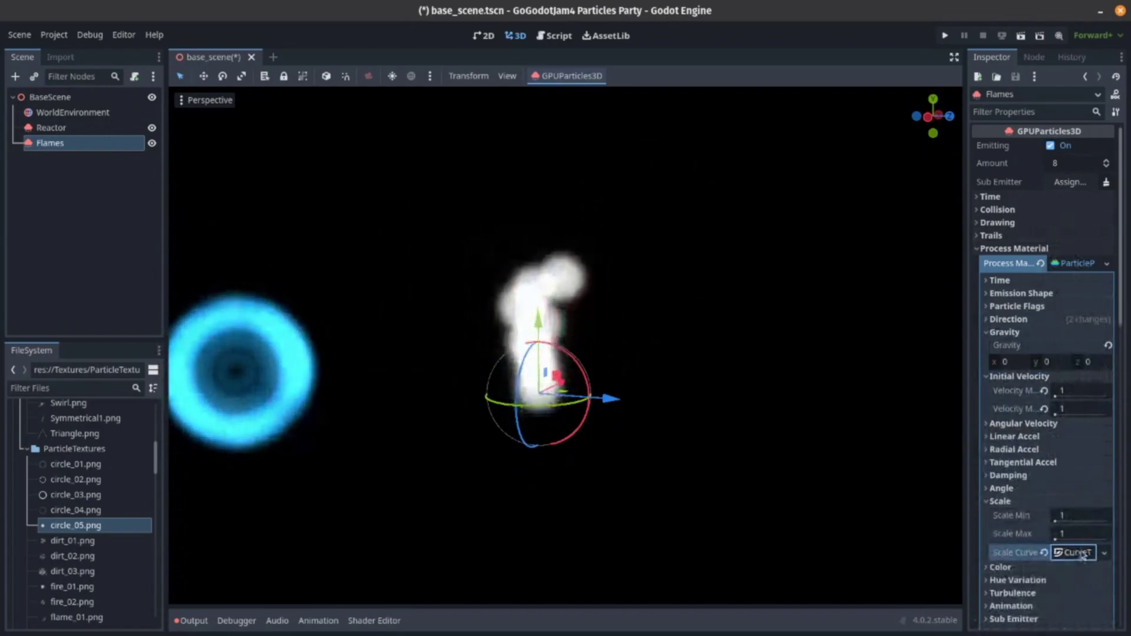
scroll(1032, 484, "down", 4)
left_click(1072, 431)
Shape the scale curve to start at about 0.6, peak at 1 around 0.25 and fall to 0 at the end.
left_click(1095, 465)
left_click_drag(1093, 468, 1106, 532)
left_click_drag(1006, 465, 1033, 465)
right_click(1005, 464)
left_click(1018, 470)
left_click_drag(1005, 465, 1002, 488)
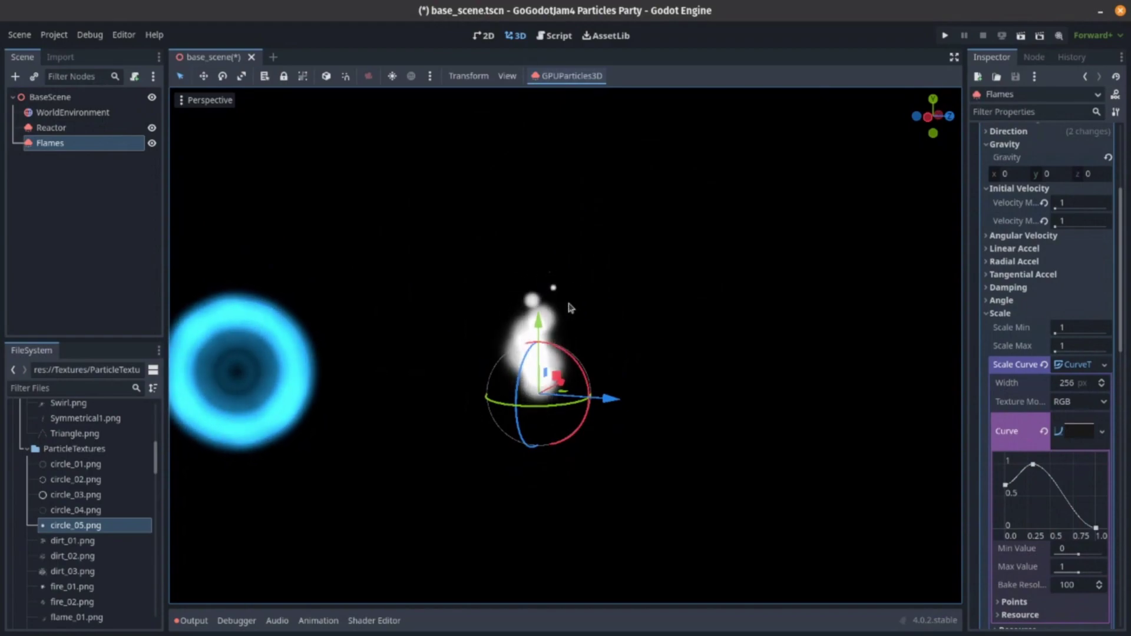
left_click(1014, 313)
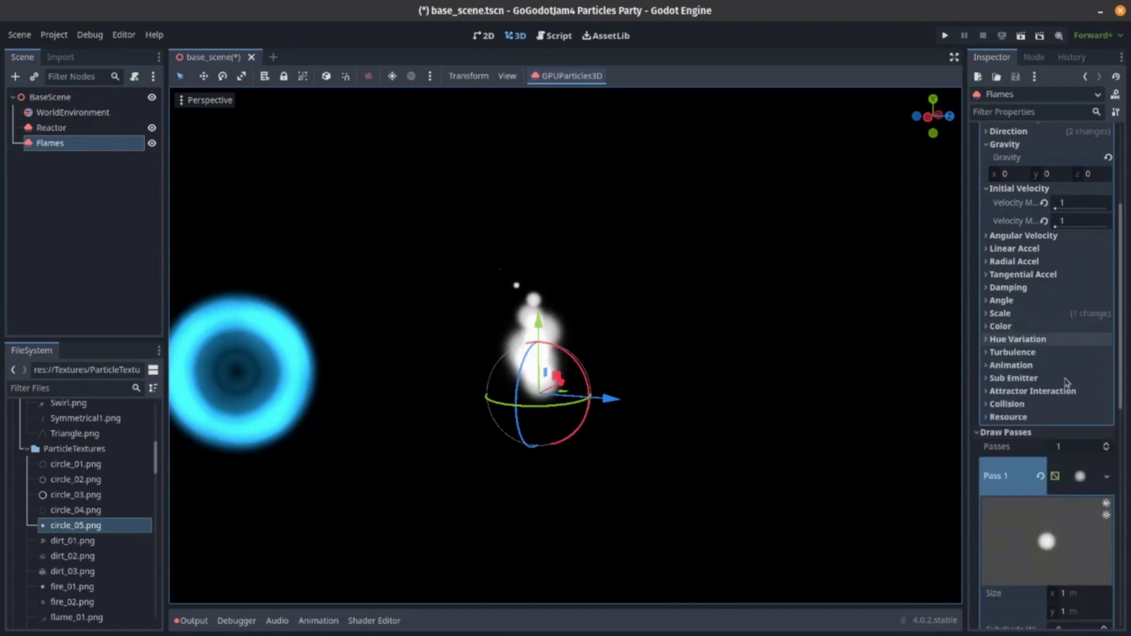
Assign a new gradient texture as the color ramp of the Flames process material and open its gradient for editing.
scroll(1063, 389, "down", 5)
scroll(1068, 401, "down", 3)
scroll(1048, 354, "up", 8)
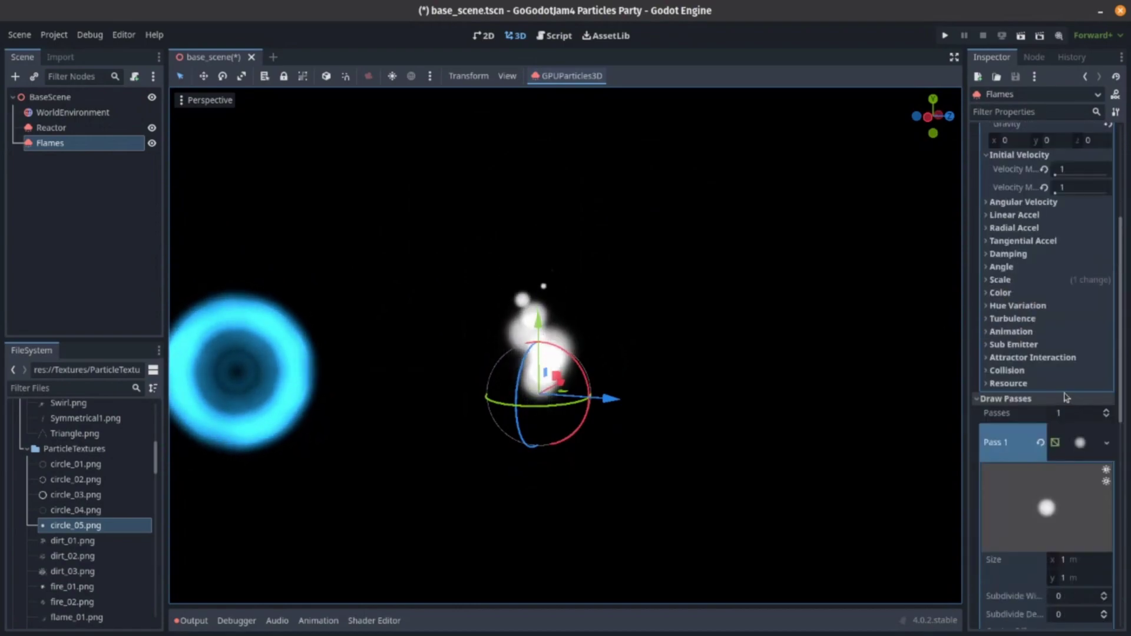
left_click(1046, 296)
left_click(1087, 310)
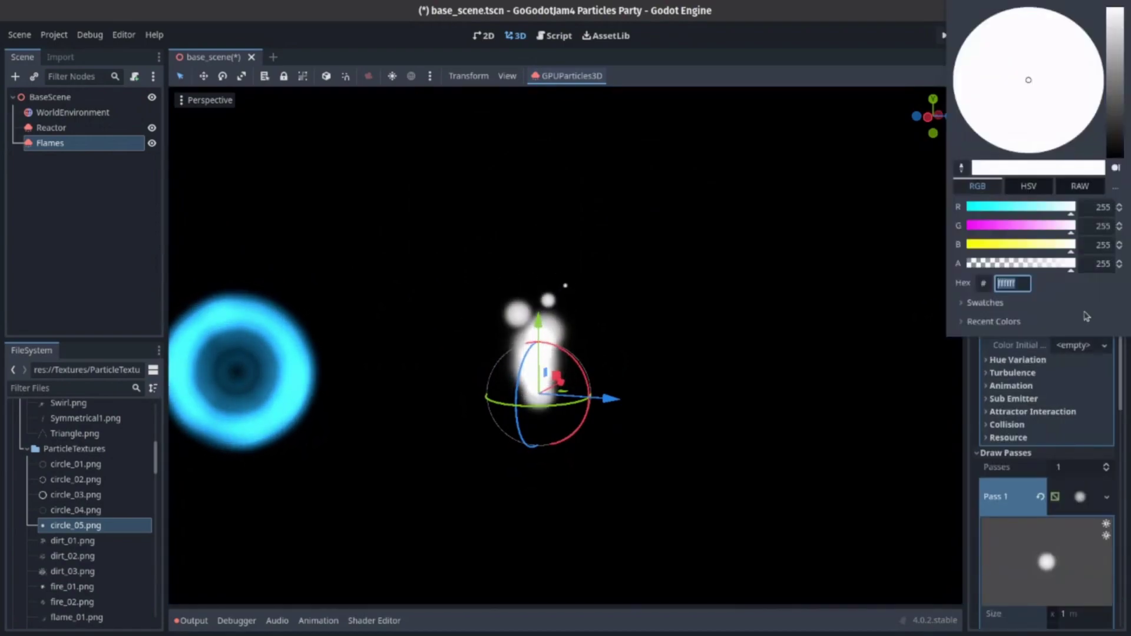
left_click(1008, 358)
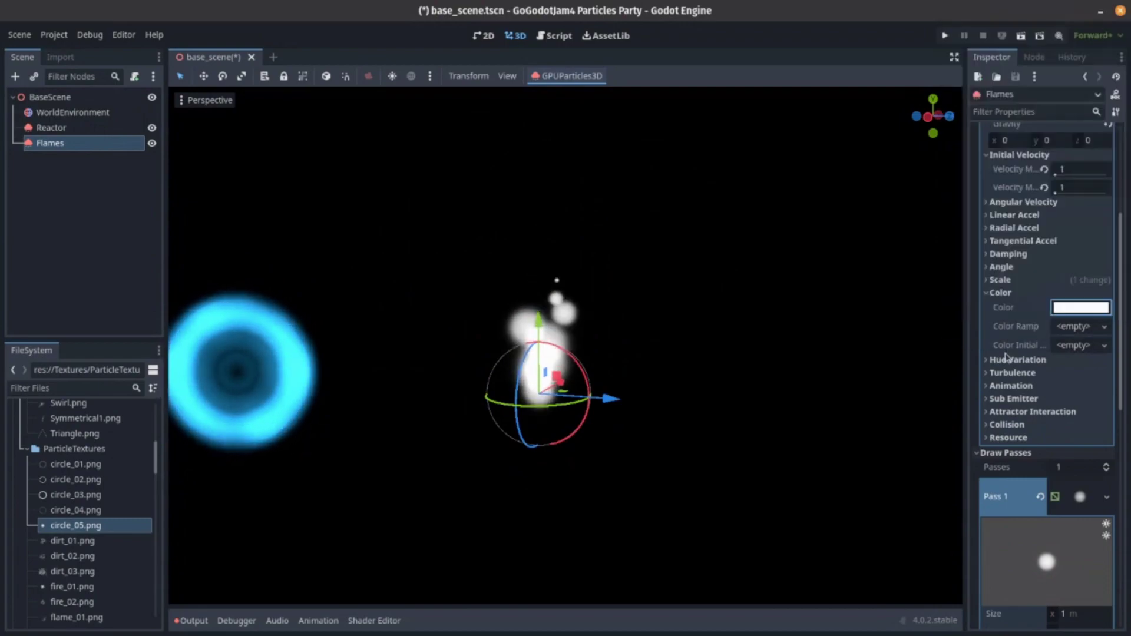
left_click(1072, 327)
left_click(1049, 344)
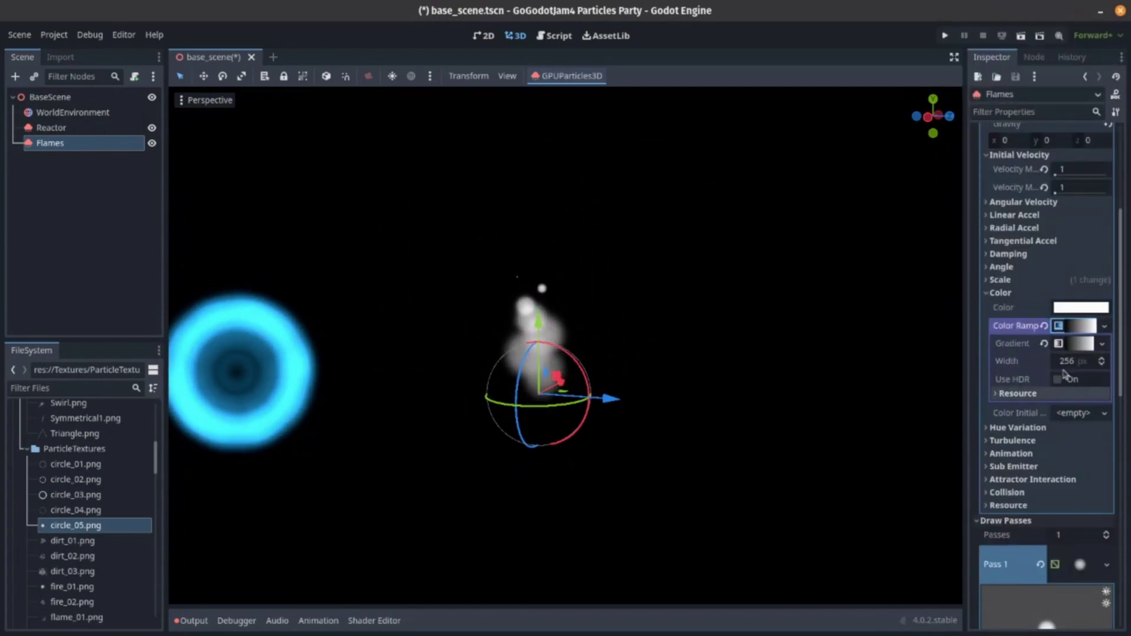
left_click(1074, 347)
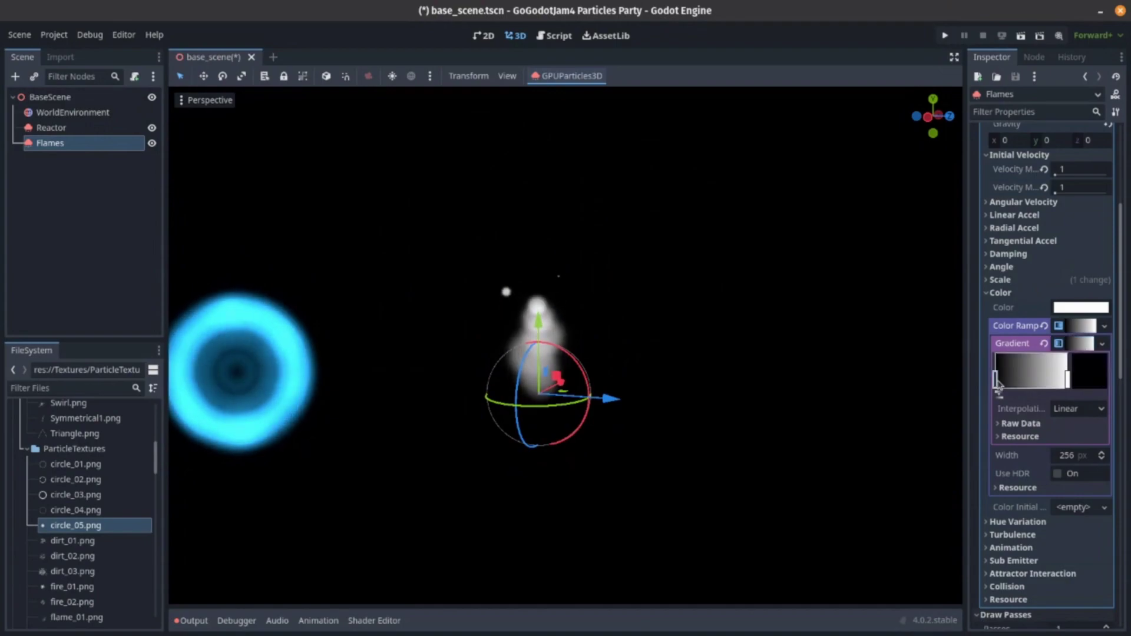
Set the gradient's starting color to the dark red swatch 6d0002.
left_click(1083, 374)
left_click(1019, 322)
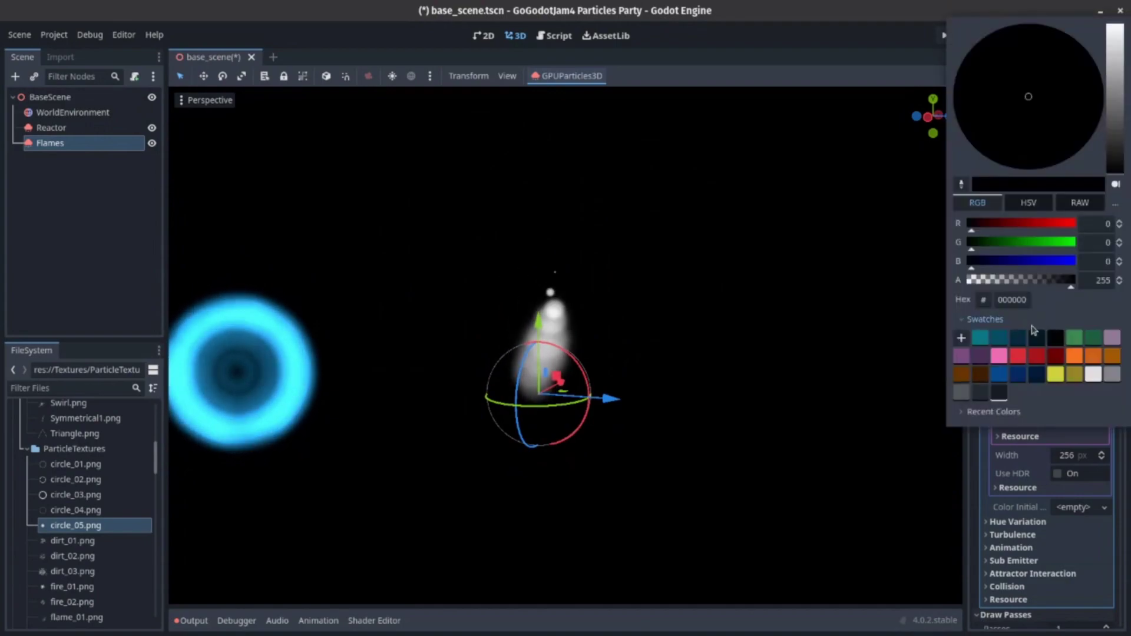
left_click(1054, 356)
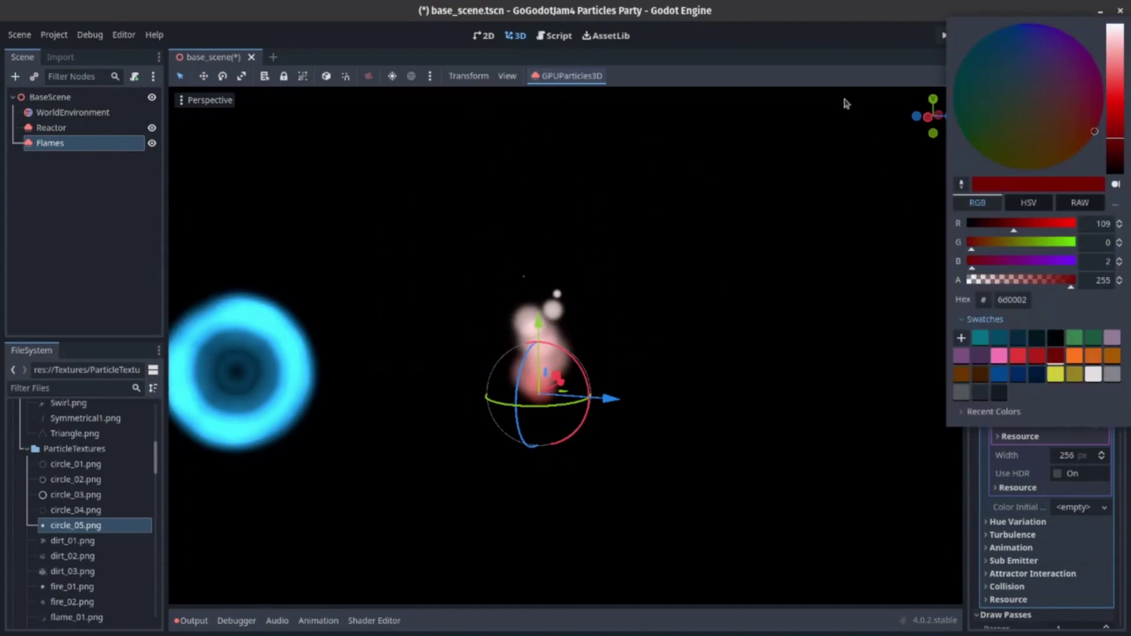
left_click(847, 99)
Set the gradient's end color to the orange swatch ff701c.
left_click(1069, 380)
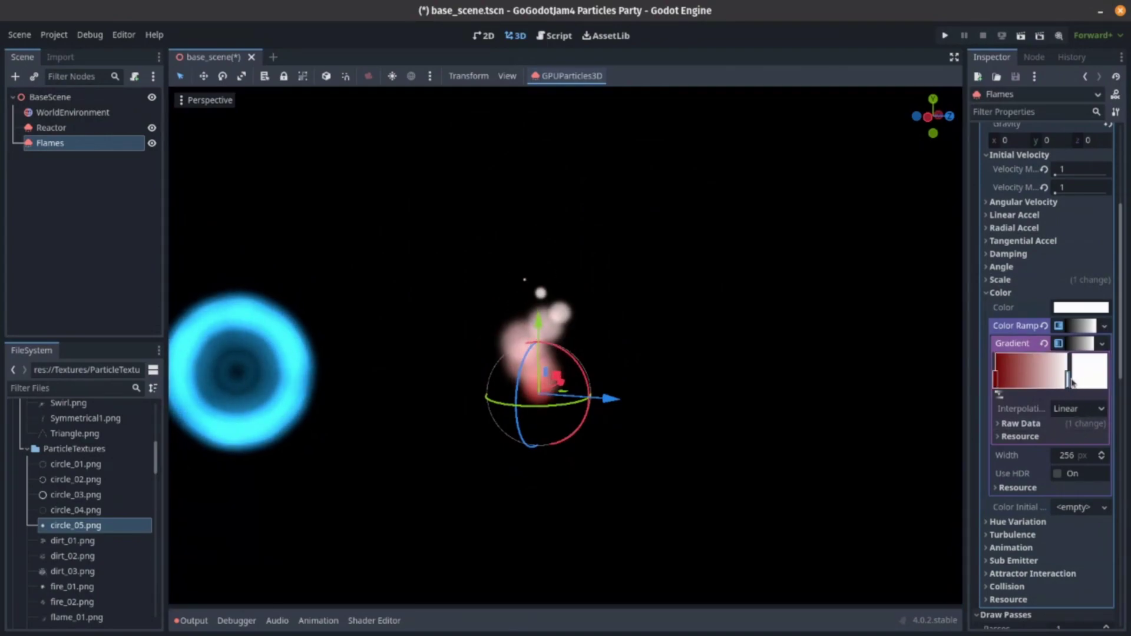
left_click(1089, 380)
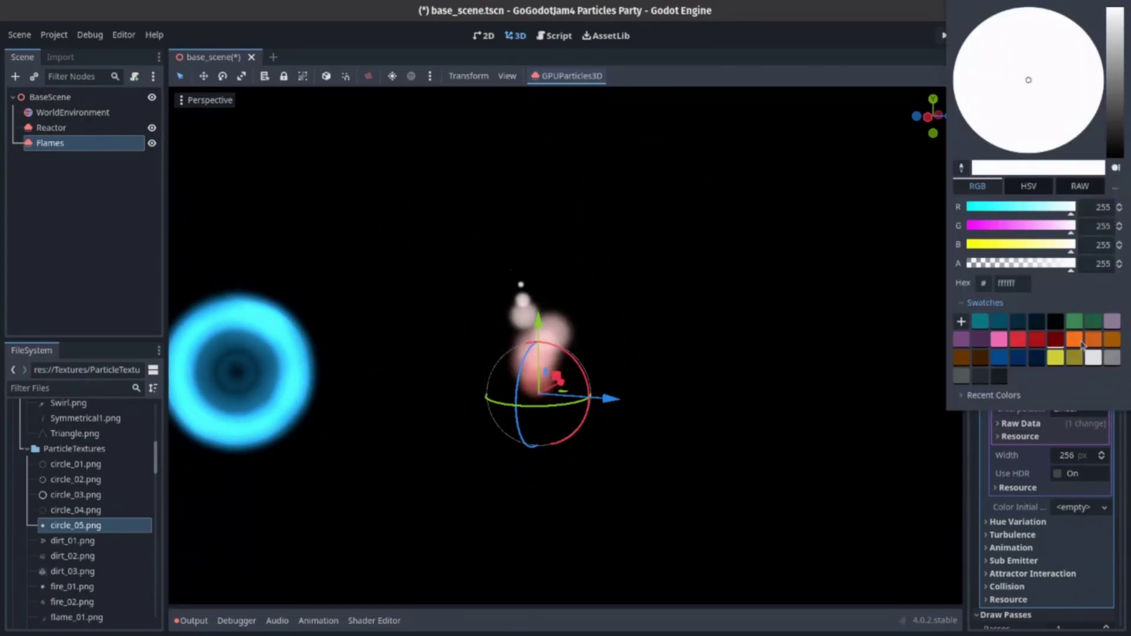
left_click(1076, 342)
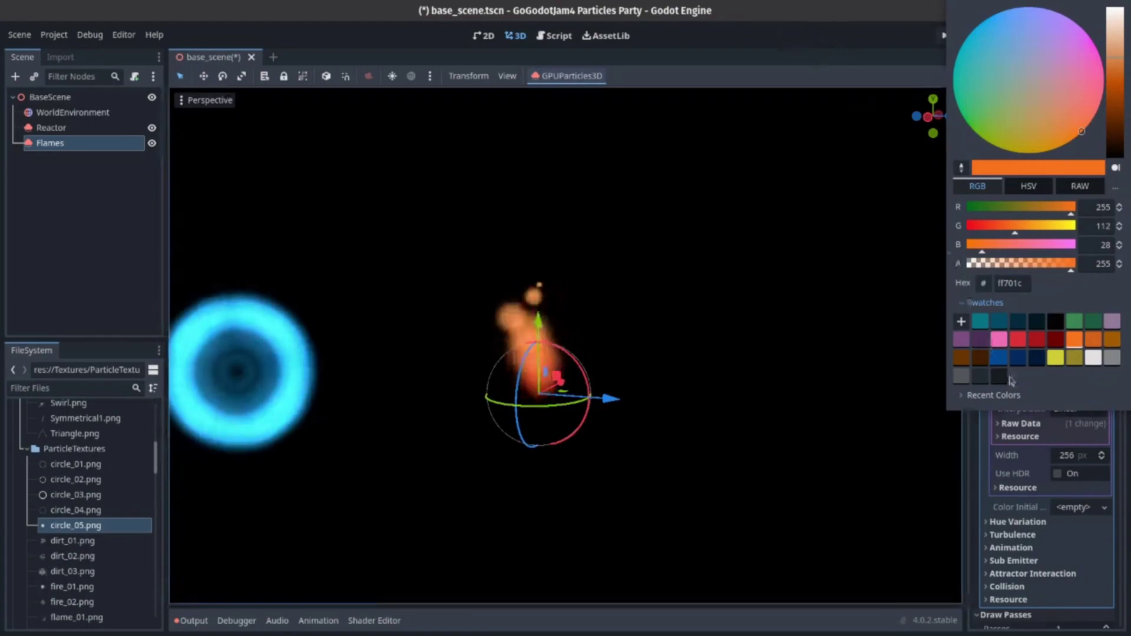
left_click(827, 55)
Add a middle point to the color ramp gradient and color it pale yellow, starting from the yellow swatch d1d239.
left_click(1035, 375)
left_click(1091, 377)
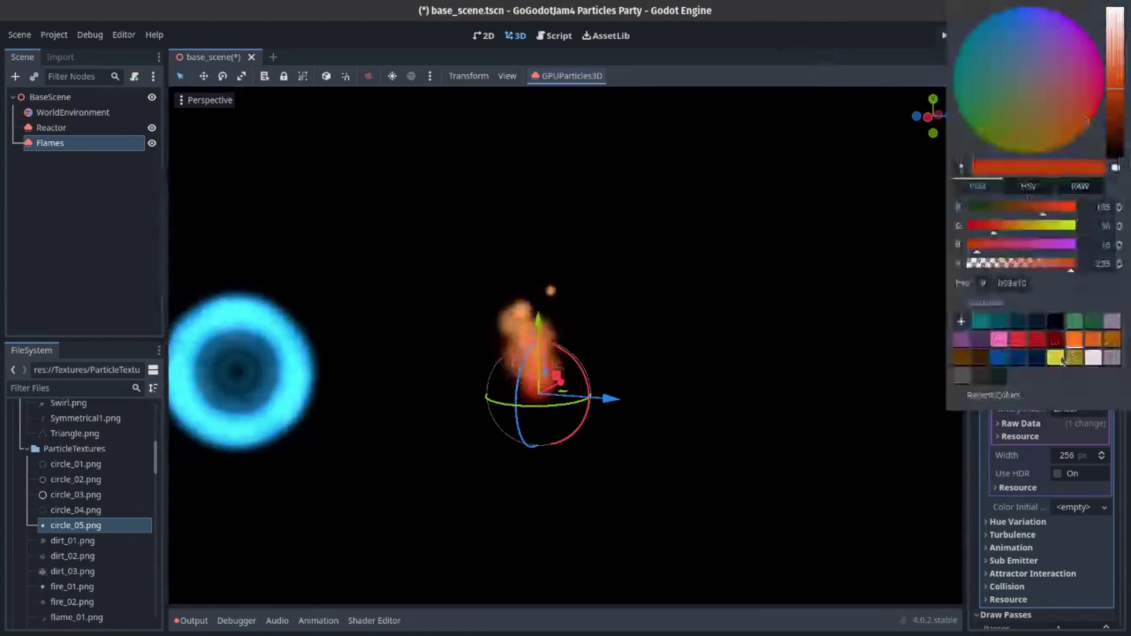
left_click(1056, 363)
left_click(1070, 344)
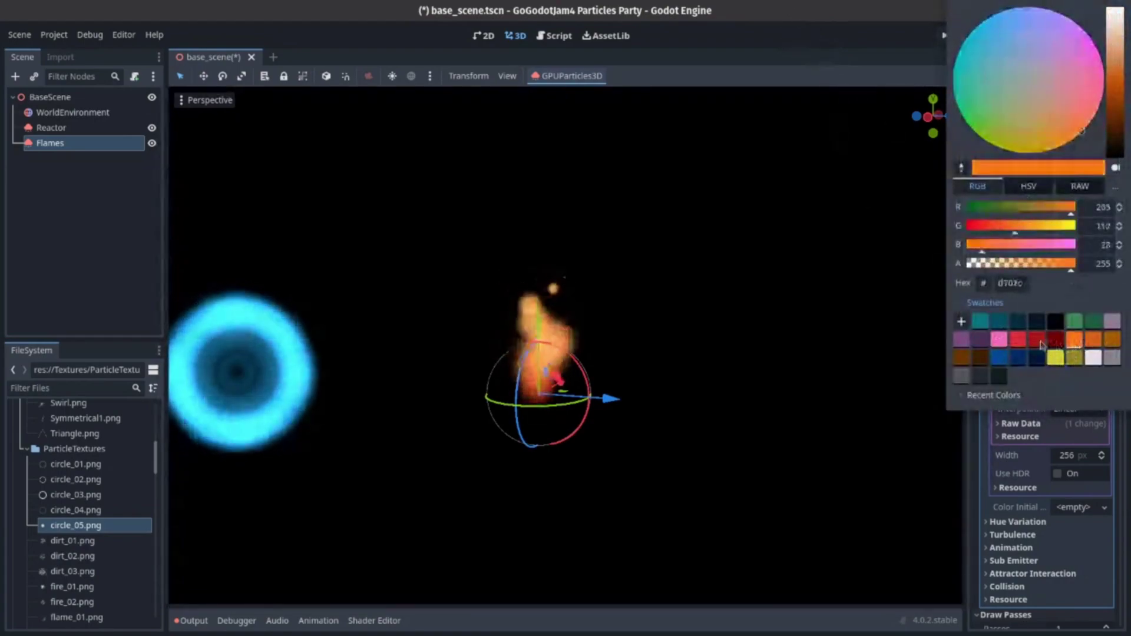
left_click(1025, 343)
left_click(1056, 357)
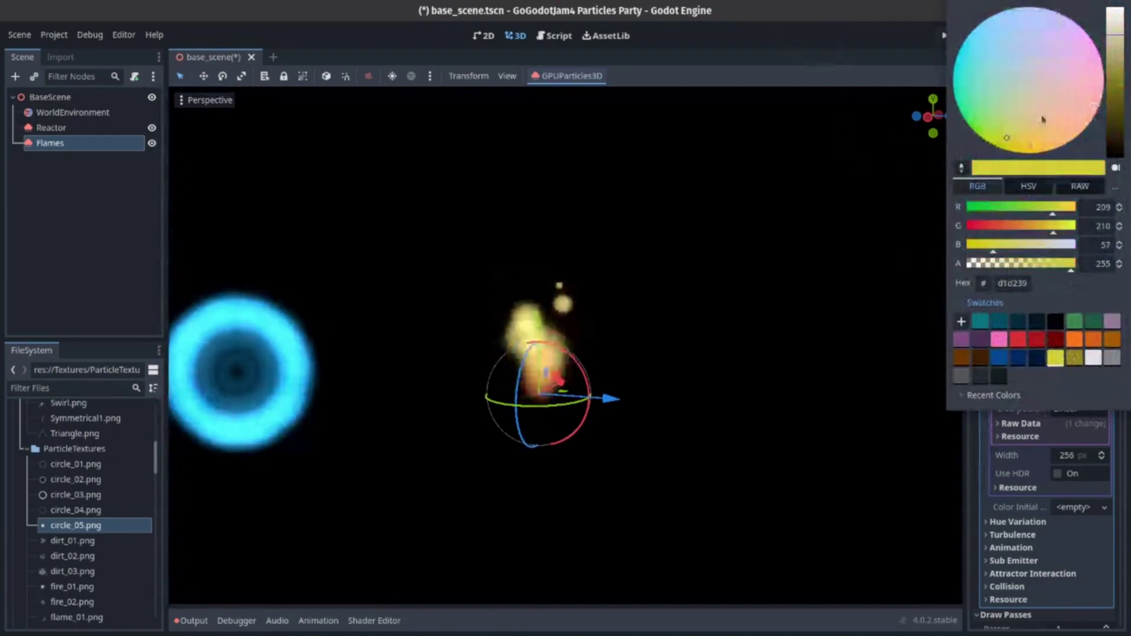
left_click_drag(1056, 131, 1018, 137)
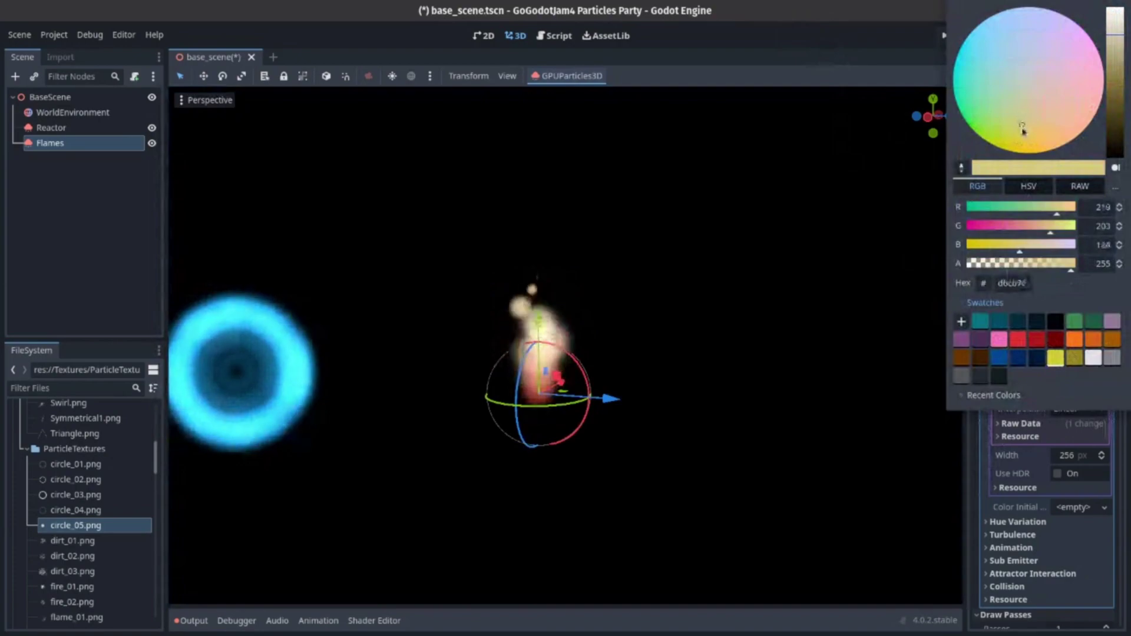
left_click(749, 92)
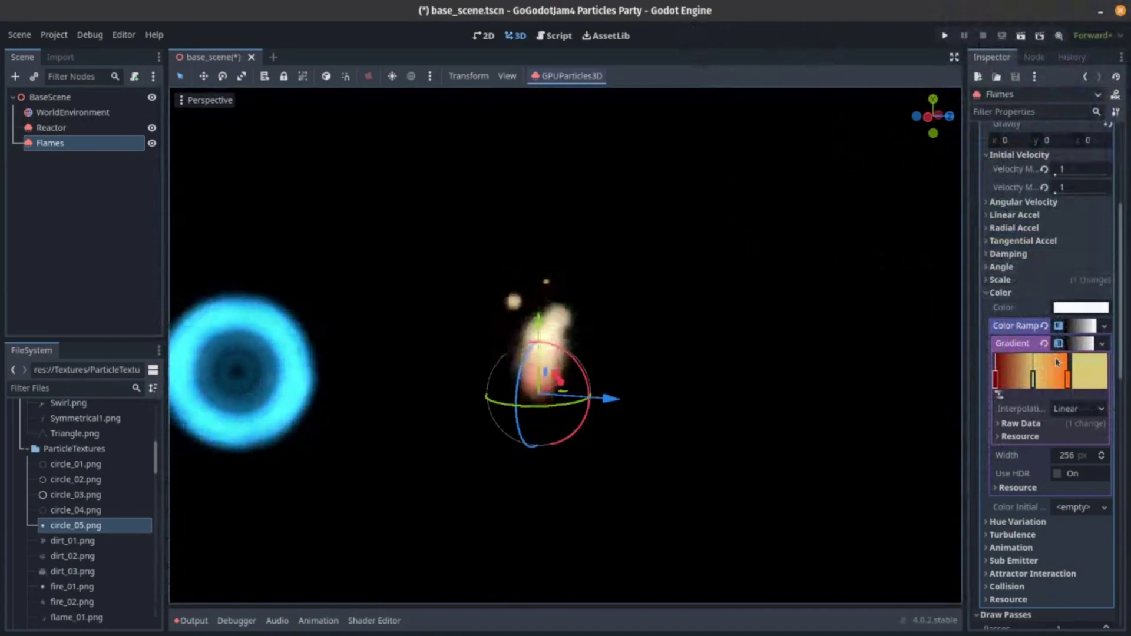
Set the maximum damping of the Flames process material to 1.
left_click(1009, 254)
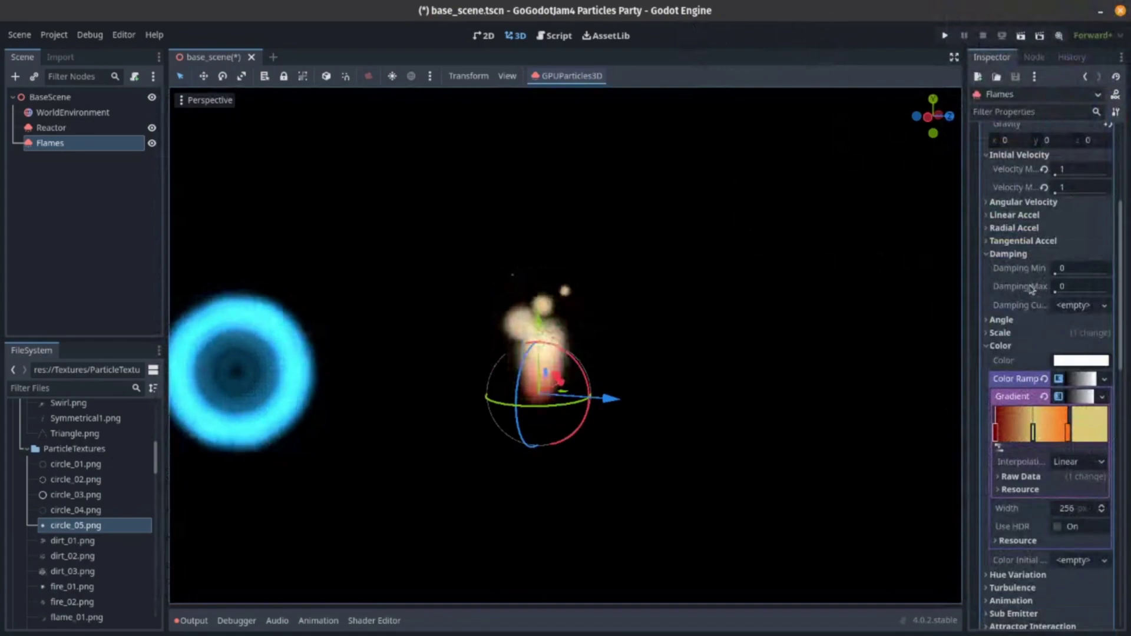
mouse_move(1031, 289)
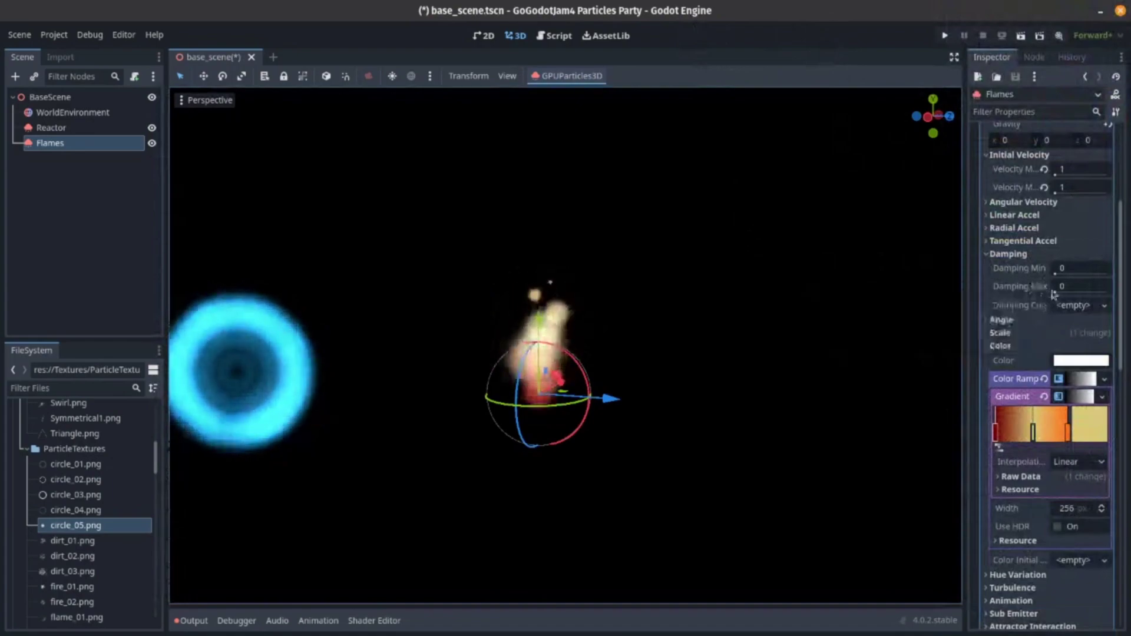
left_click(1081, 289)
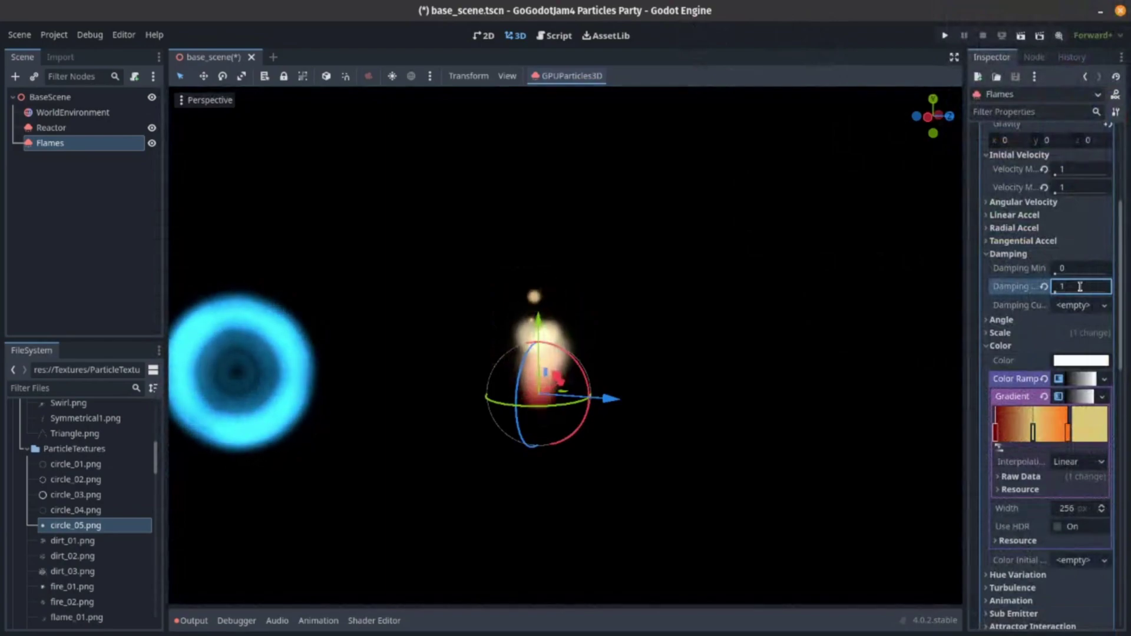
type("1")
Enable turbulence on the Flames process material with a noise scale of 2 and a noise strength of 0.25.
scroll(1061, 378, "down", 6)
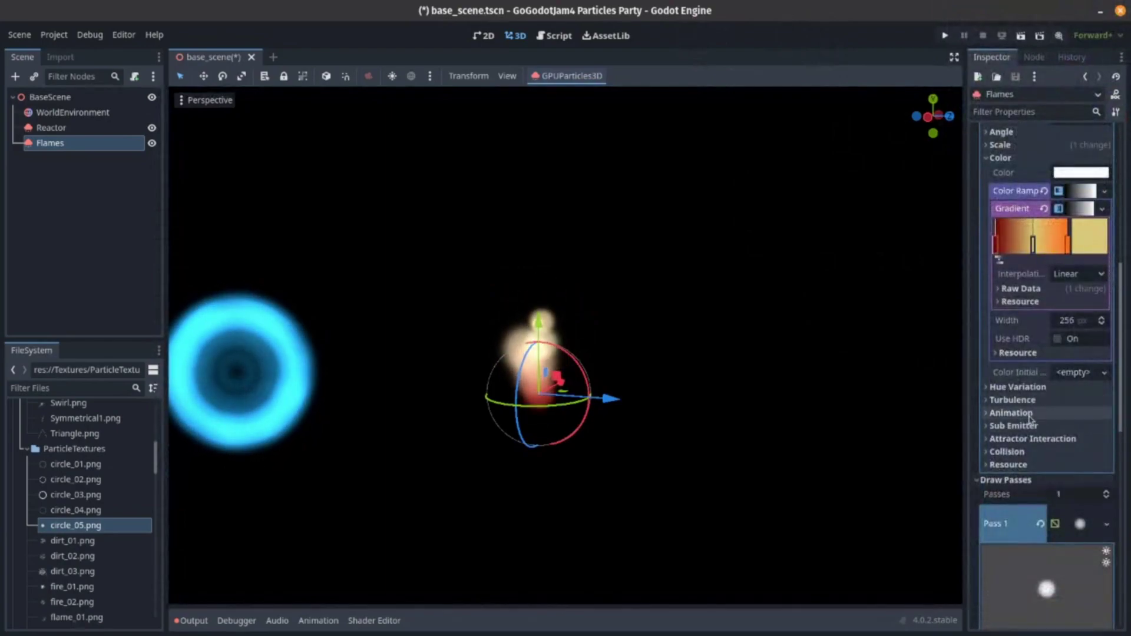
left_click(1052, 400)
left_click(1064, 416)
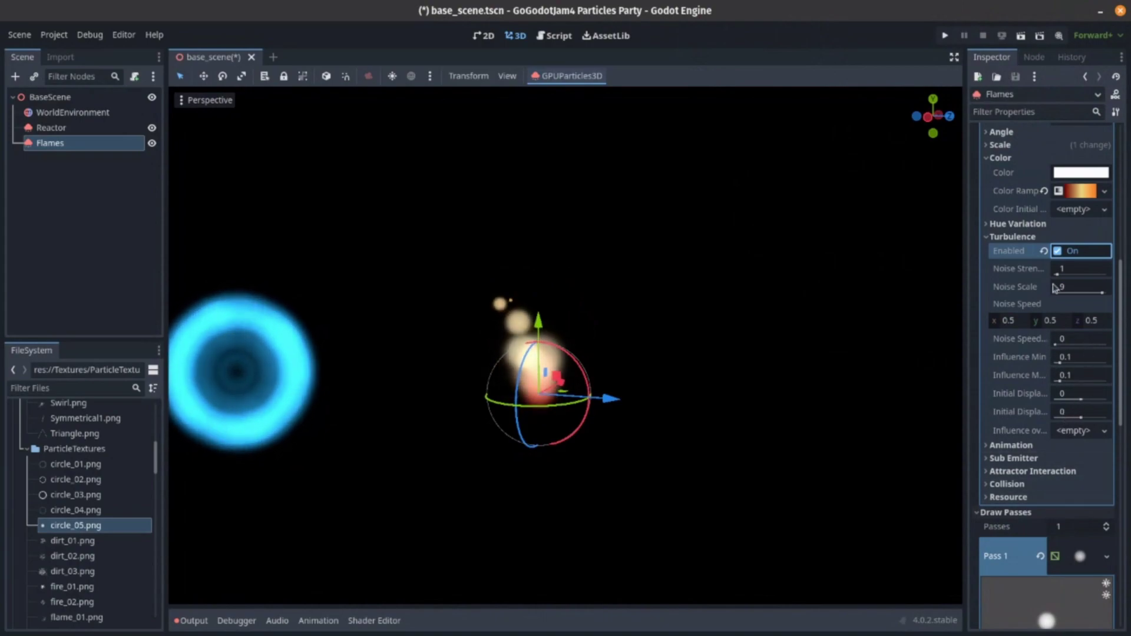
left_click(1084, 290)
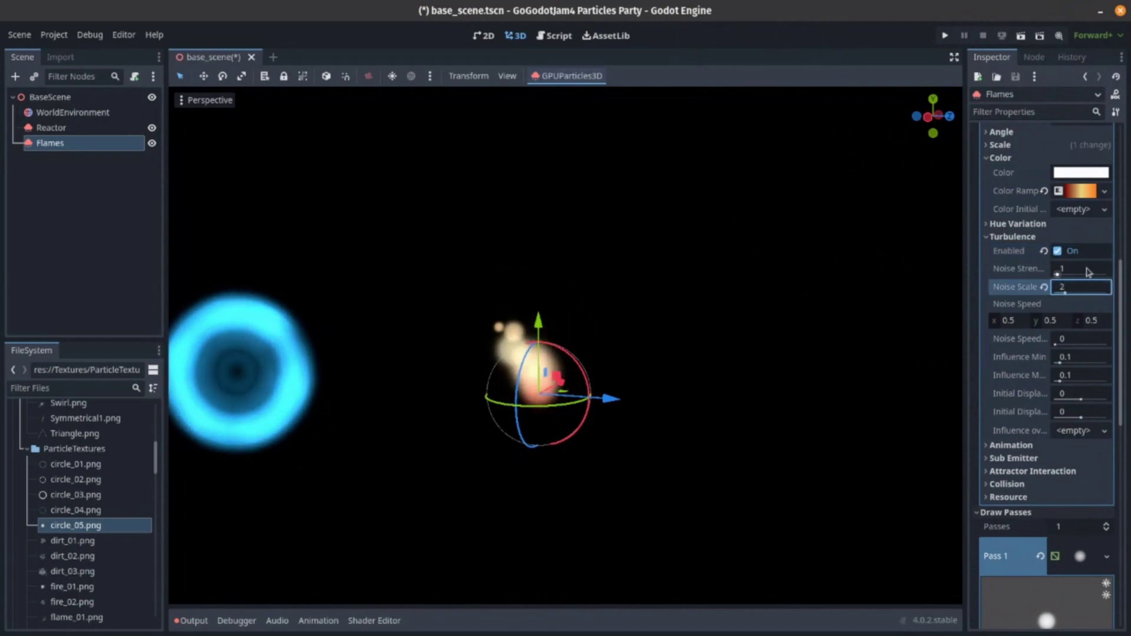
left_click(1088, 270)
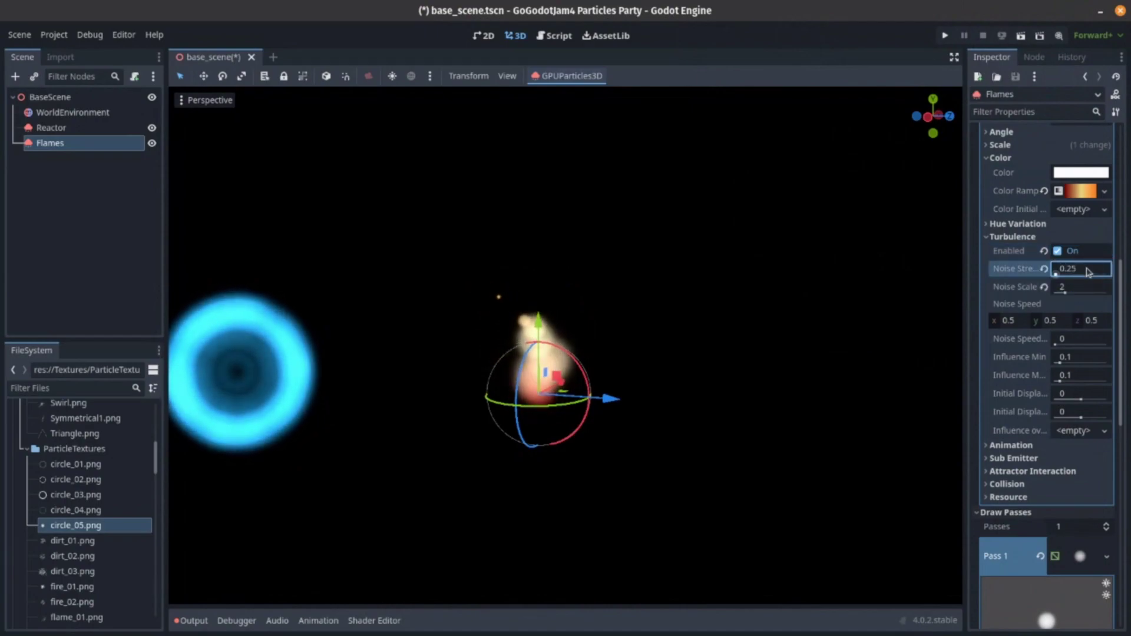
key("Return")
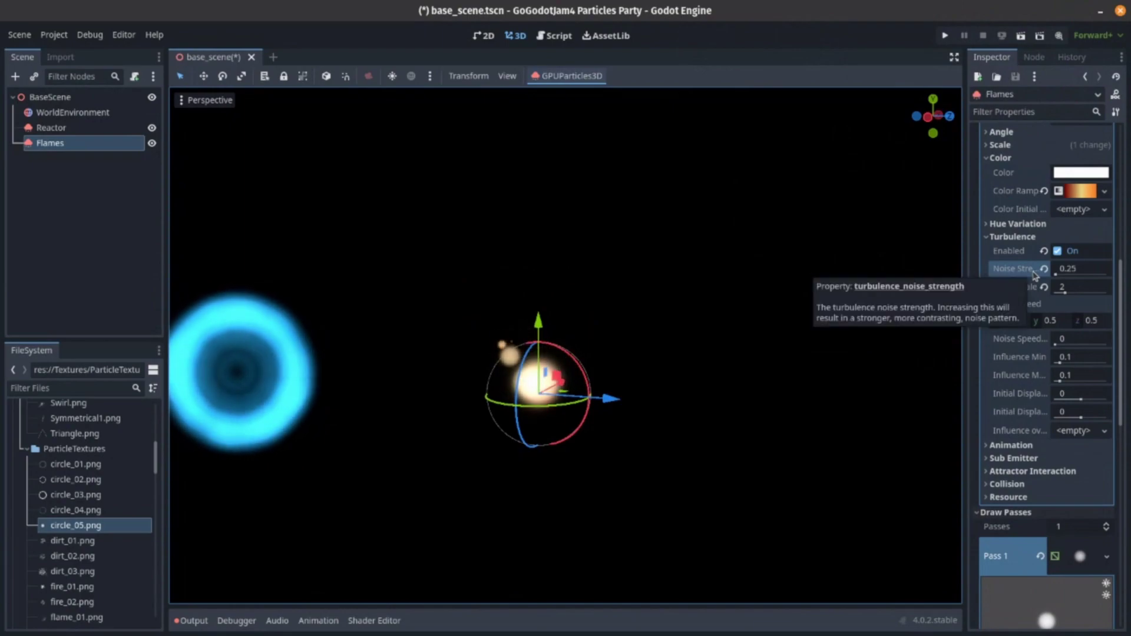
Check the flames without the gizmo, reselect the Flames node and set its turbulence noise scale to 1.5.
left_click(828, 276)
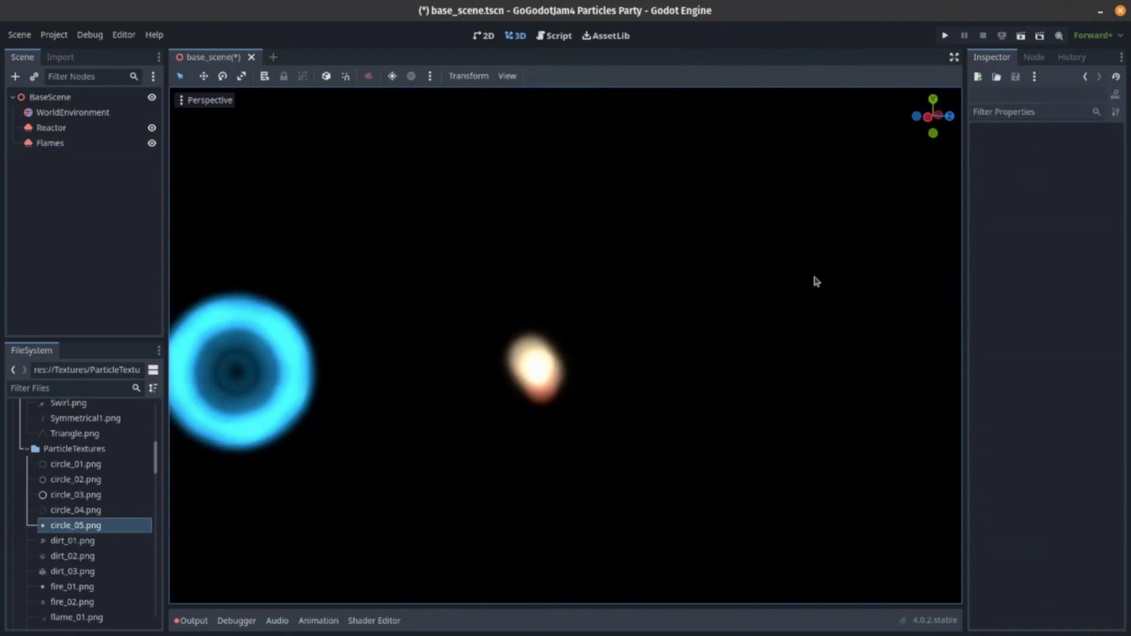
left_click(99, 142)
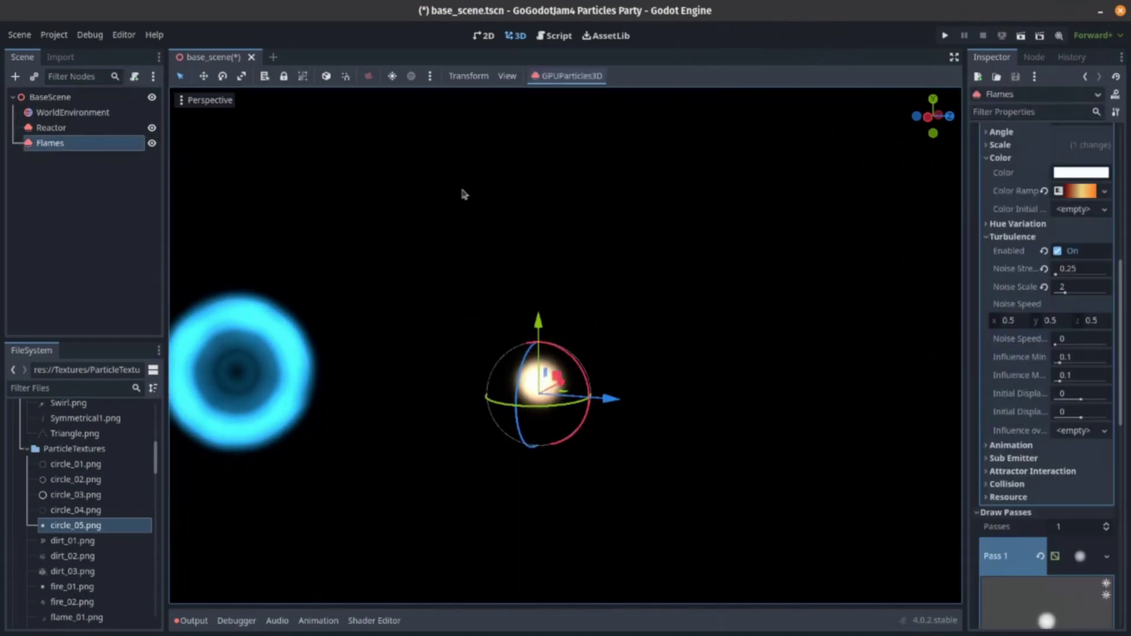
left_click(1071, 288)
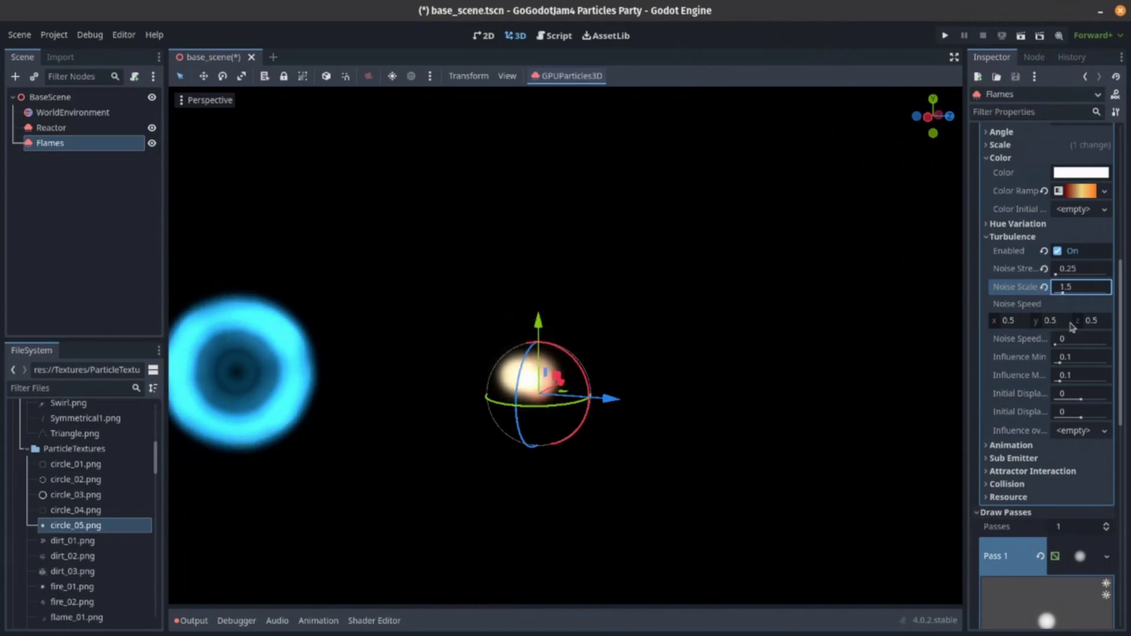
left_click(720, 386)
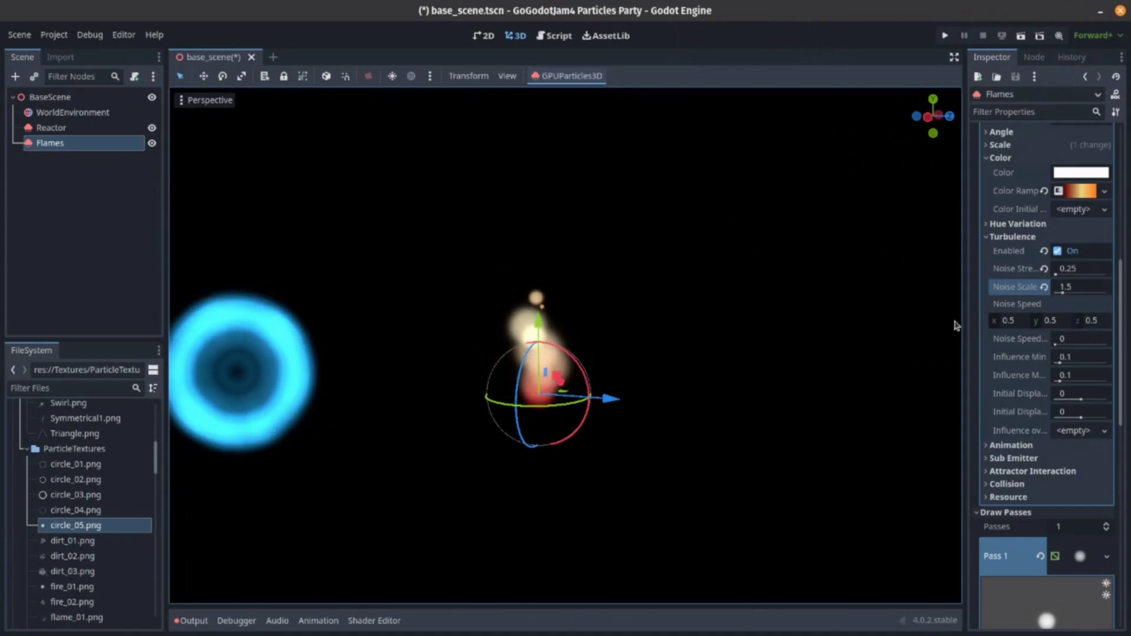
Set the Y component of the turbulence noise speed to 0 and check the flames in the viewport.
left_click(1050, 321)
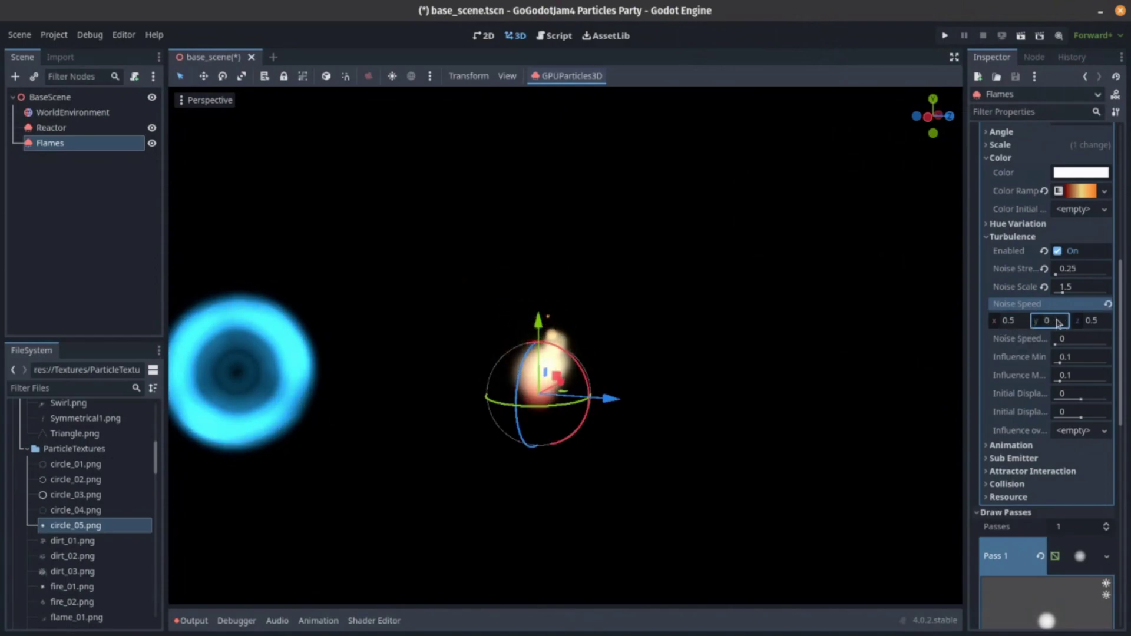
right_click_drag(707, 330, 676, 329)
key("d")
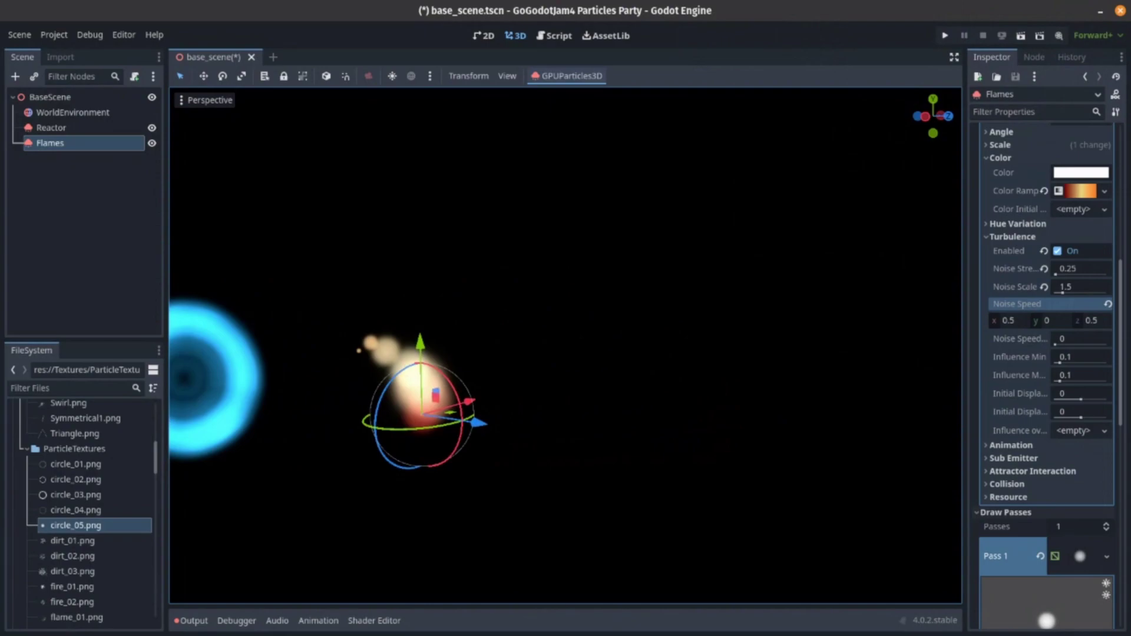
key("a")
right_click_drag(676, 329, 705, 332)
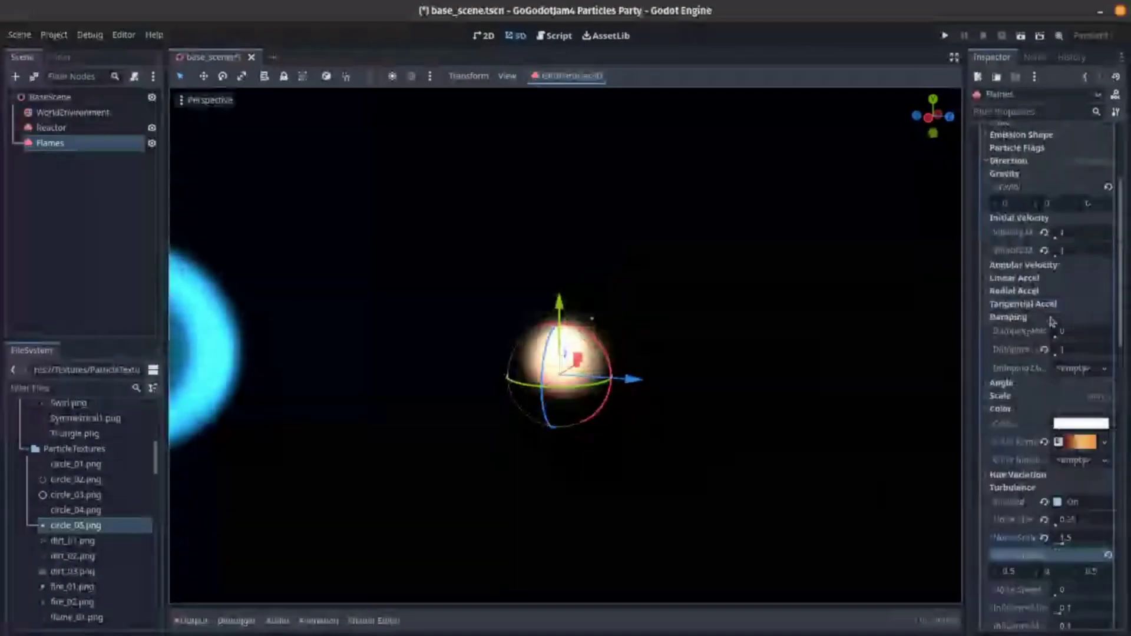
Set the particle amount of the Flames node to 64.
scroll(1048, 295, "up", 10)
left_click(1074, 162)
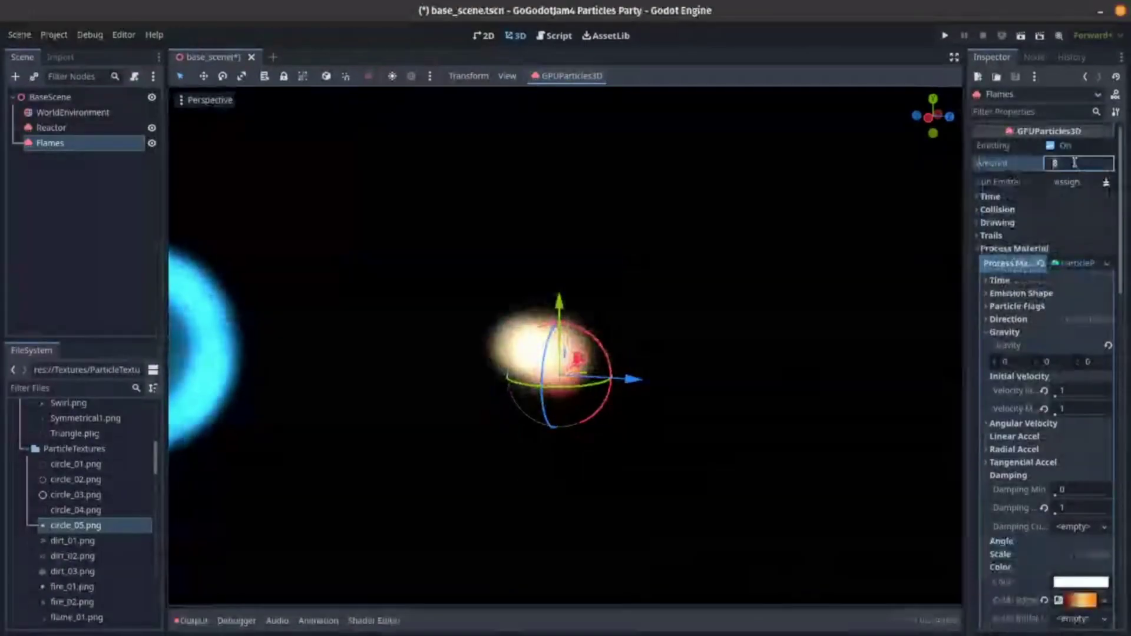
type("6")
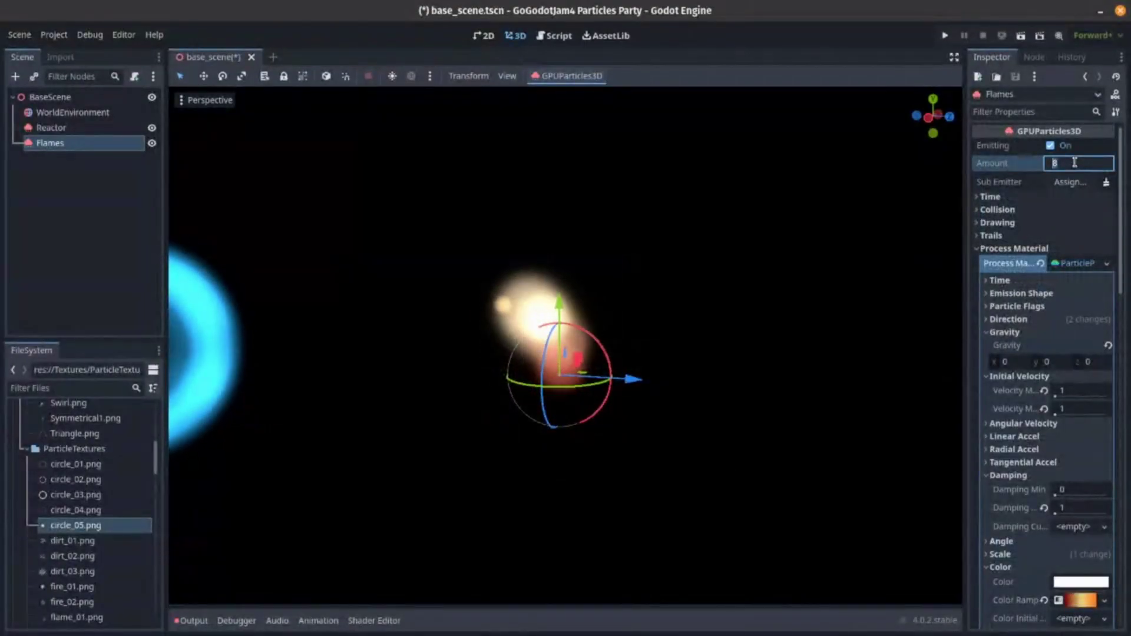
type("4")
key("Return")
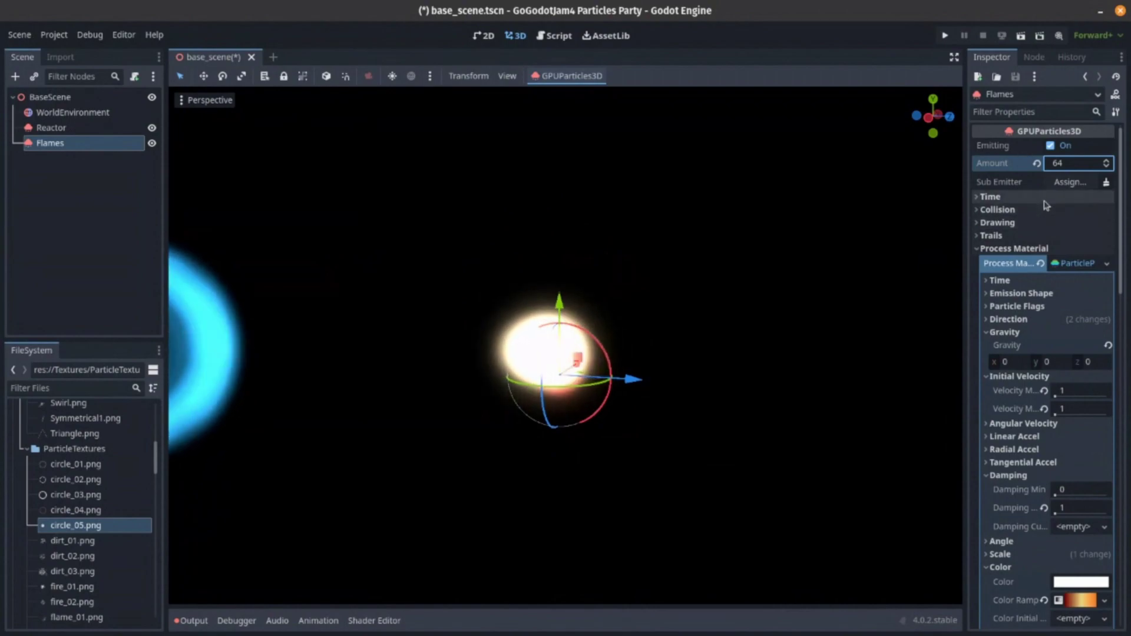
Try a particle lifetime of 0.5 s for Flames and settle on 2 s.
left_click(1058, 199)
left_click(1073, 207)
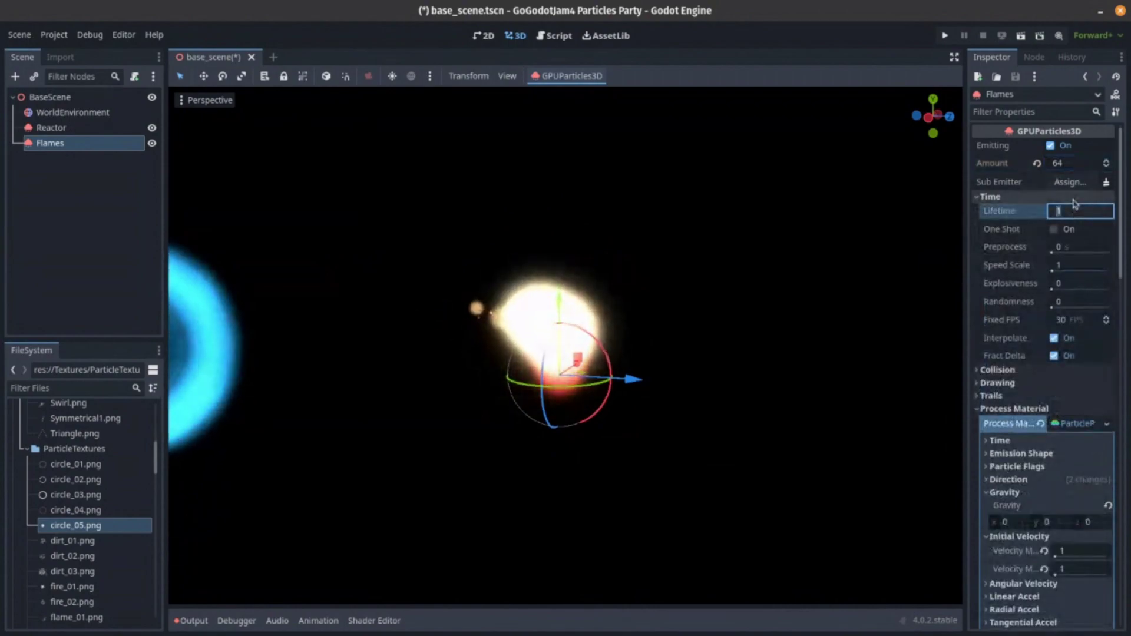
type("0.5")
key("Return")
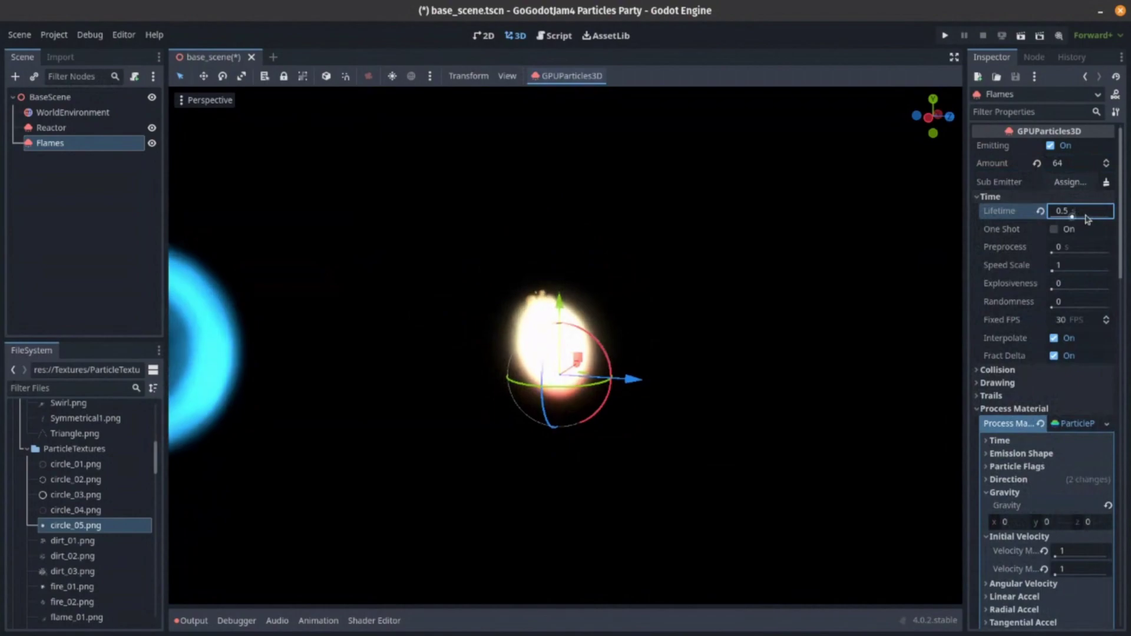
left_click(1063, 212)
type("2")
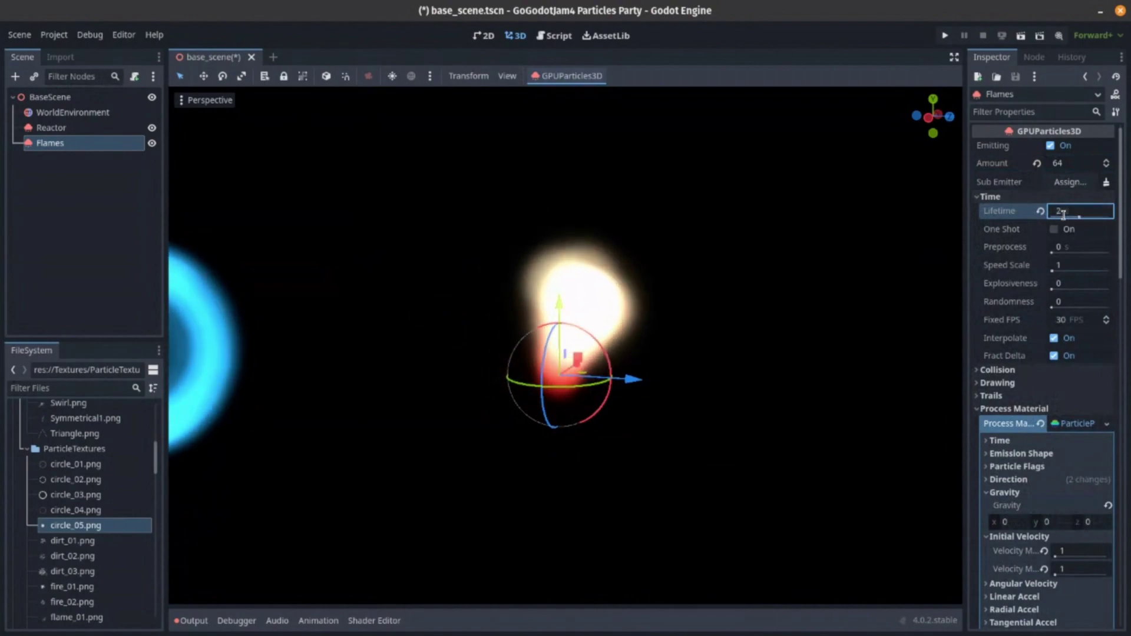
key("Return")
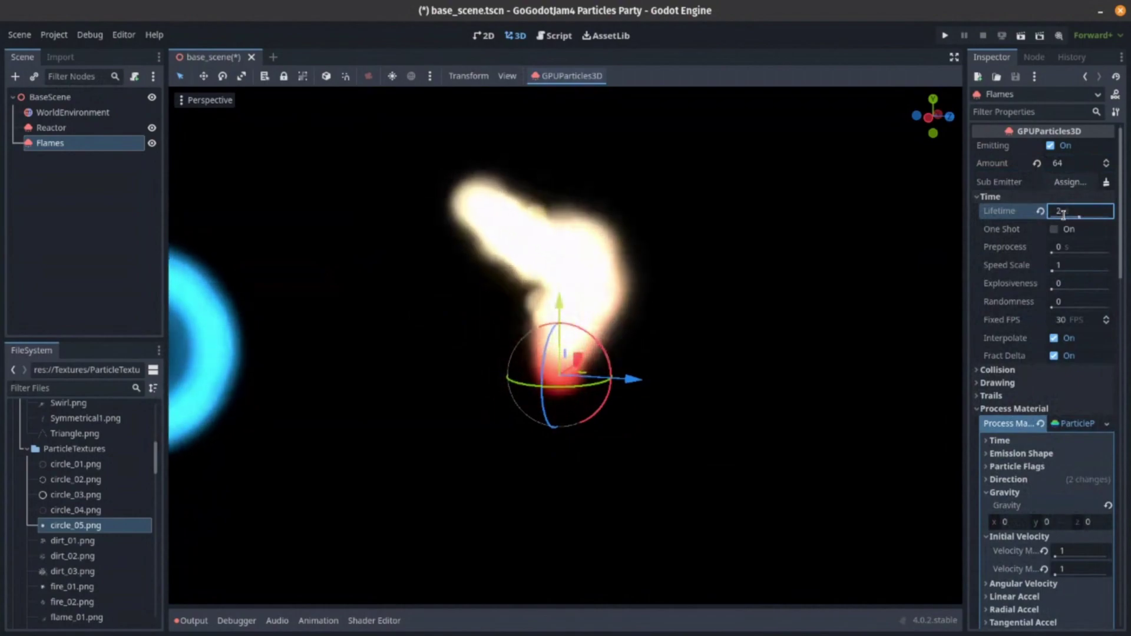
Set the turbulence noise scale to 0.5, and turn turbulence off for the Flames process material.
scroll(1069, 313, "down", 6)
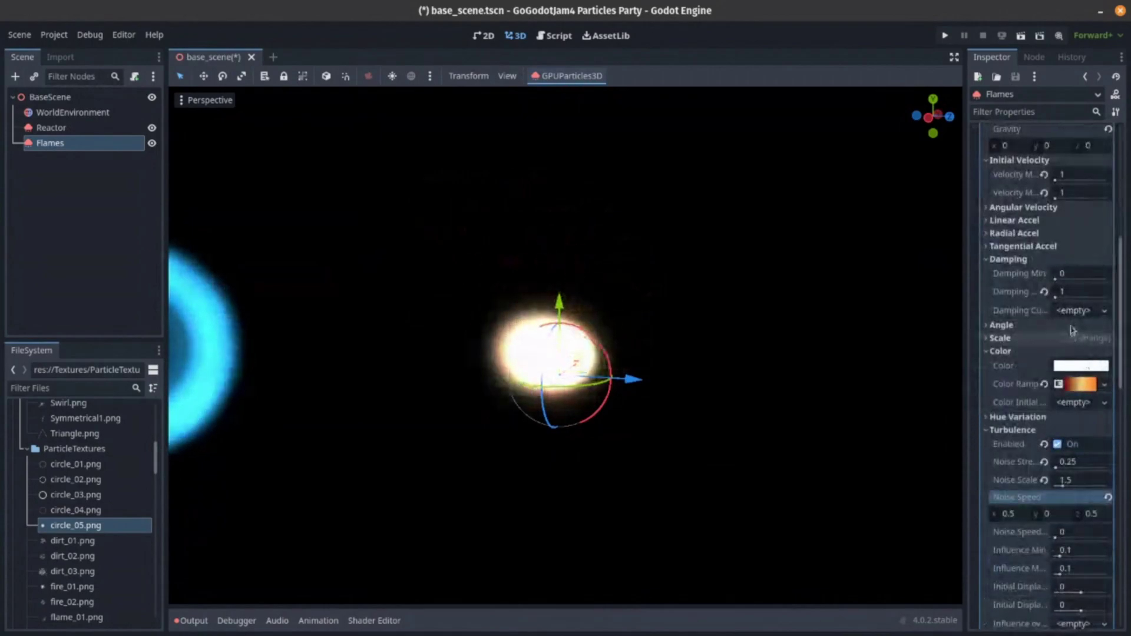
scroll(1075, 342, "down", 3)
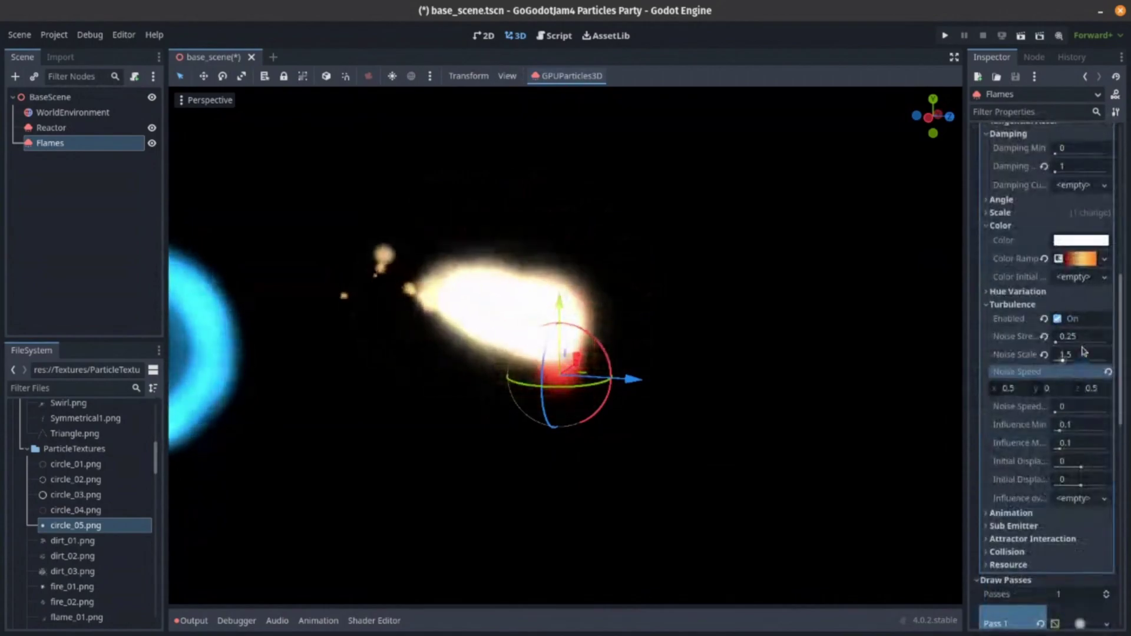
left_click(1080, 353)
type("0.5")
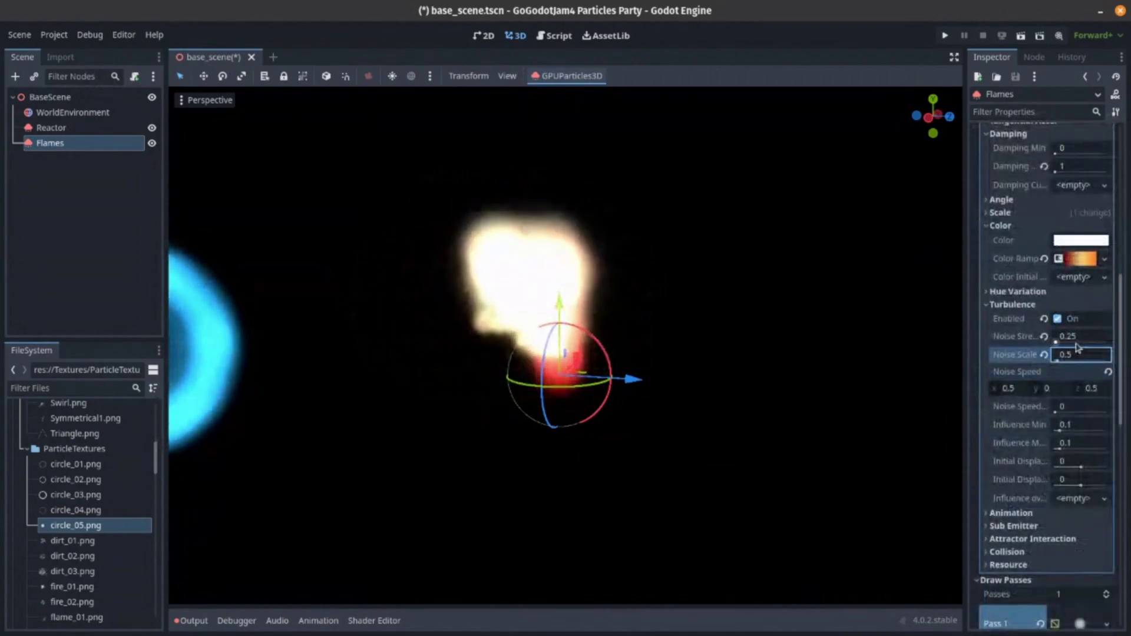
left_click(1058, 319)
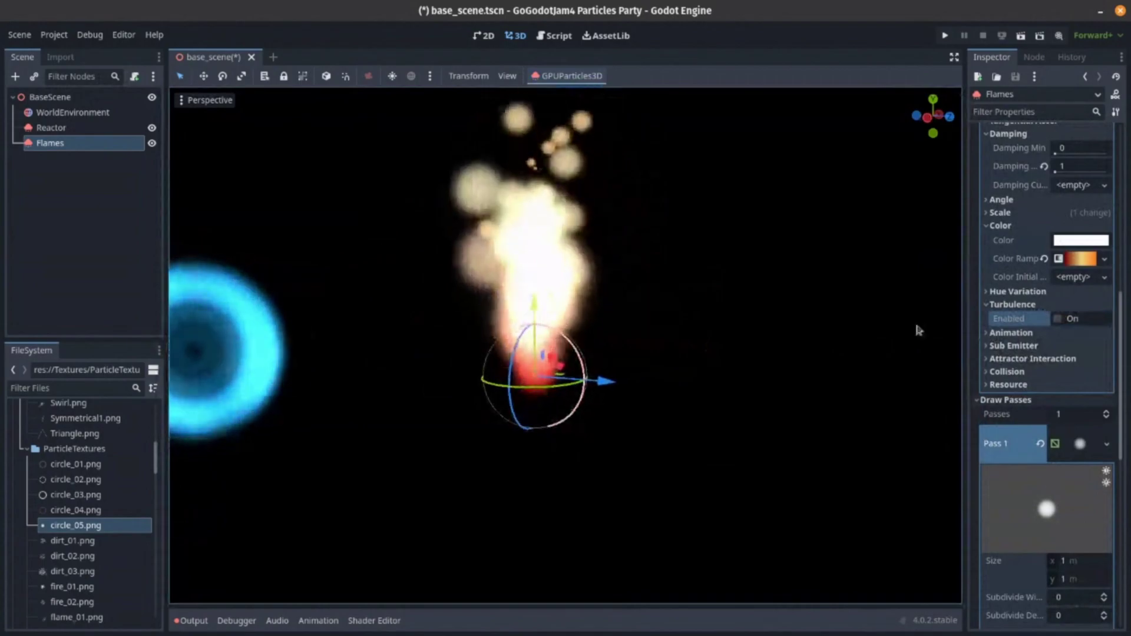
Set the direction spread of the Flames process material to 0.
scroll(1027, 293, "up", 4)
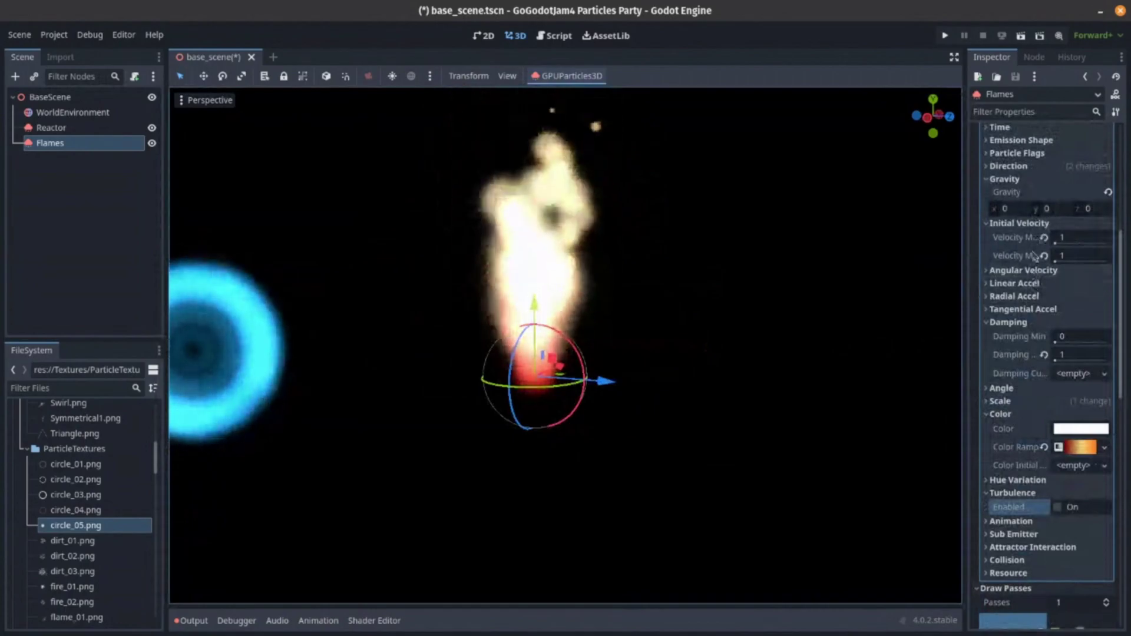
scroll(1035, 284, "up", 3)
left_click(1025, 291)
left_click(1071, 340)
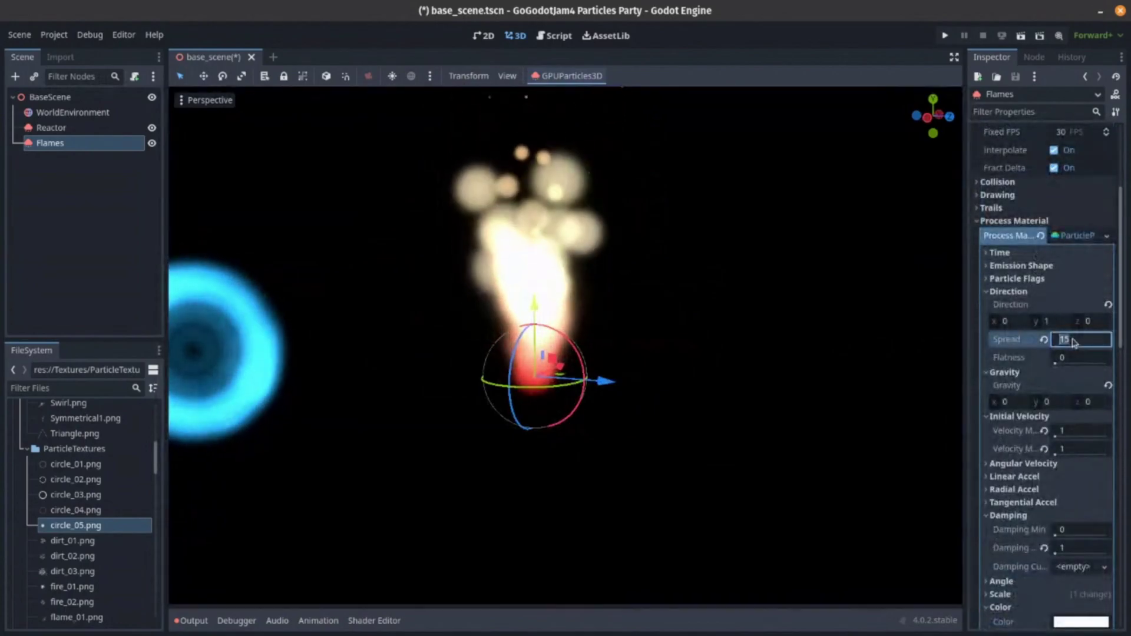
type("0")
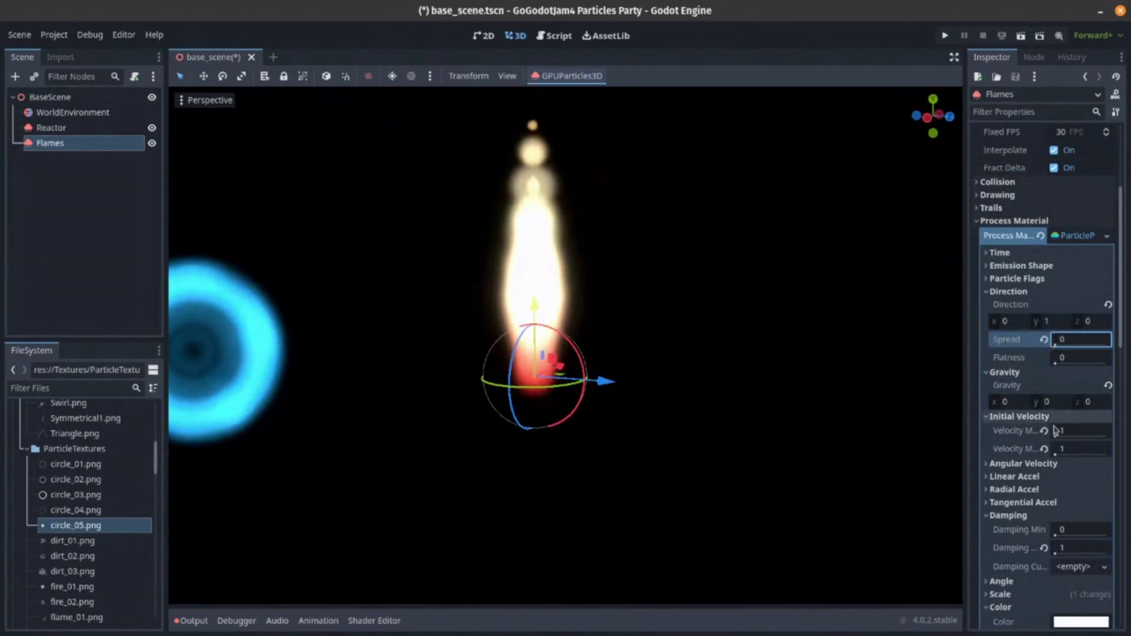
scroll(1037, 423, "down", 3)
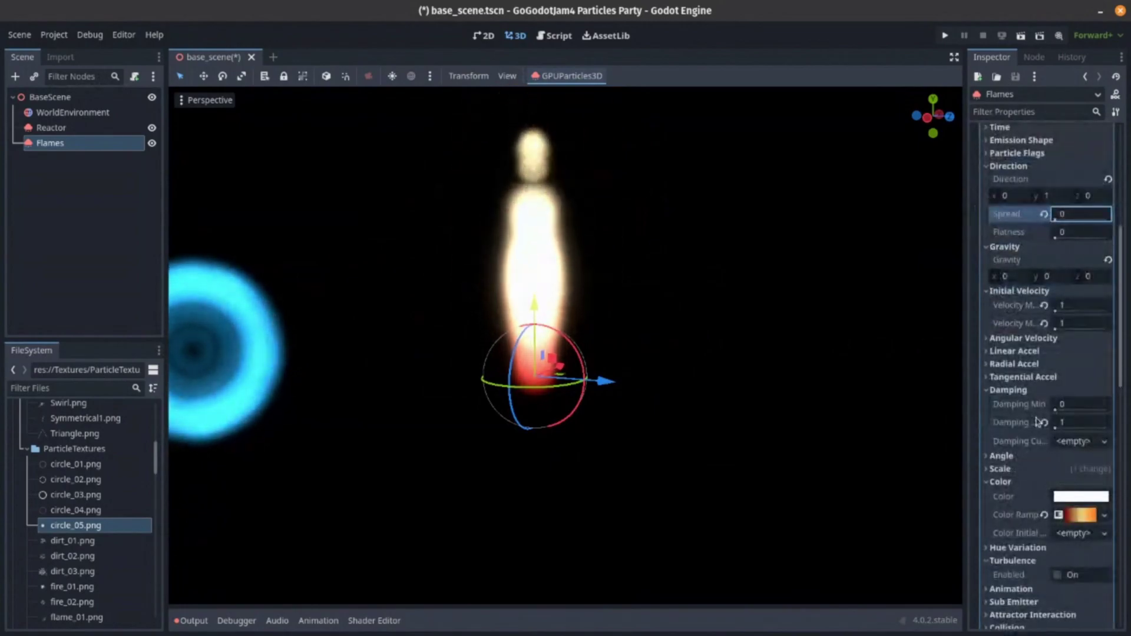
Expand the scale curve of the Flames process material and move its peak close to the start of the curve.
scroll(1040, 433, "down", 2)
left_click(1043, 406)
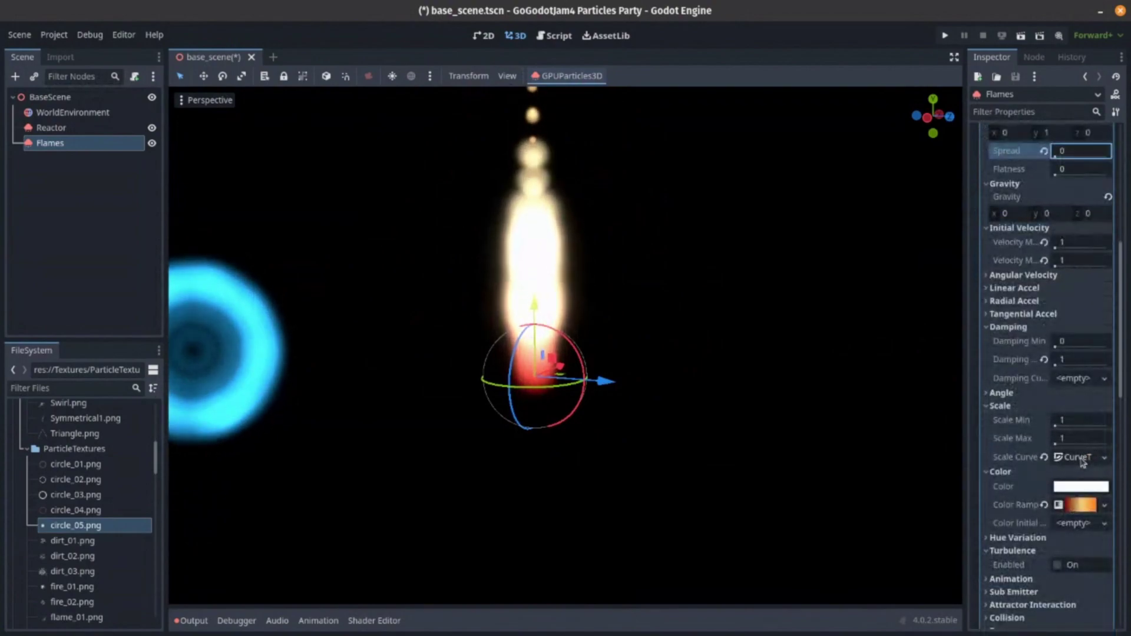
left_click(1082, 458)
left_click(1069, 517)
left_click_drag(1033, 557, 1009, 554)
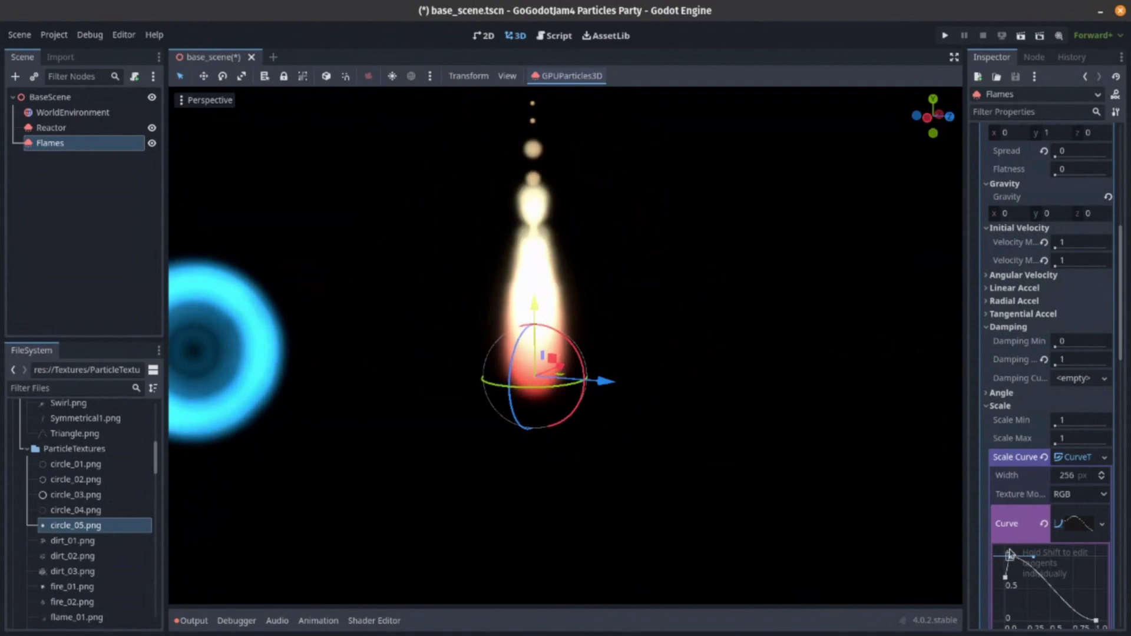
Try an extra point on the falling slope of the Flames scale curve and remove the surplus point.
left_click(1049, 582)
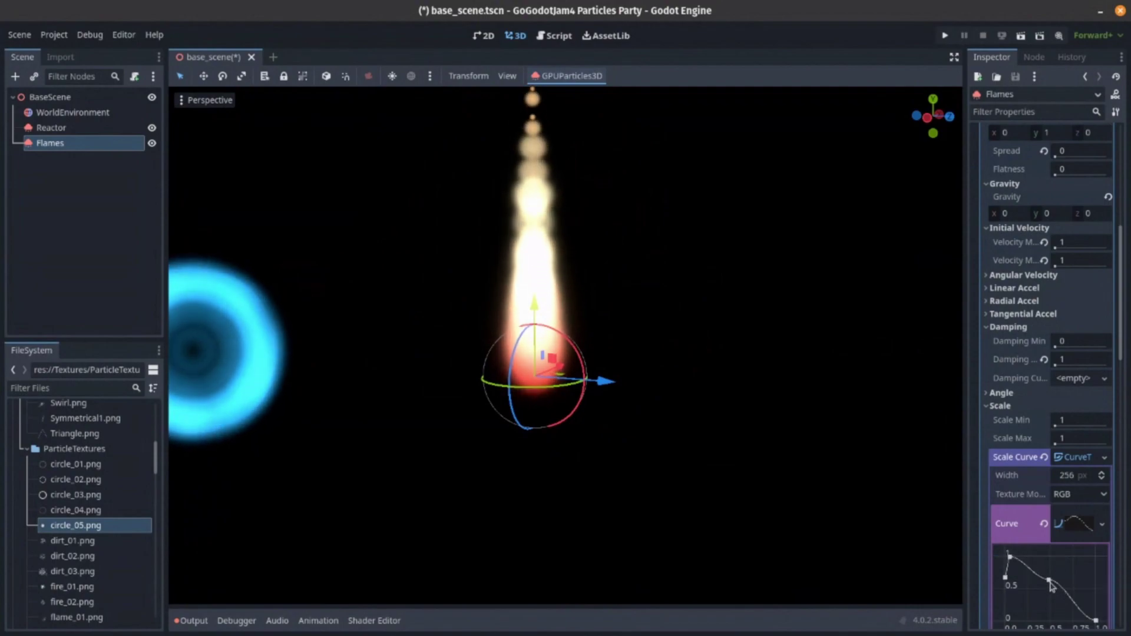
left_click_drag(1049, 581, 1036, 556)
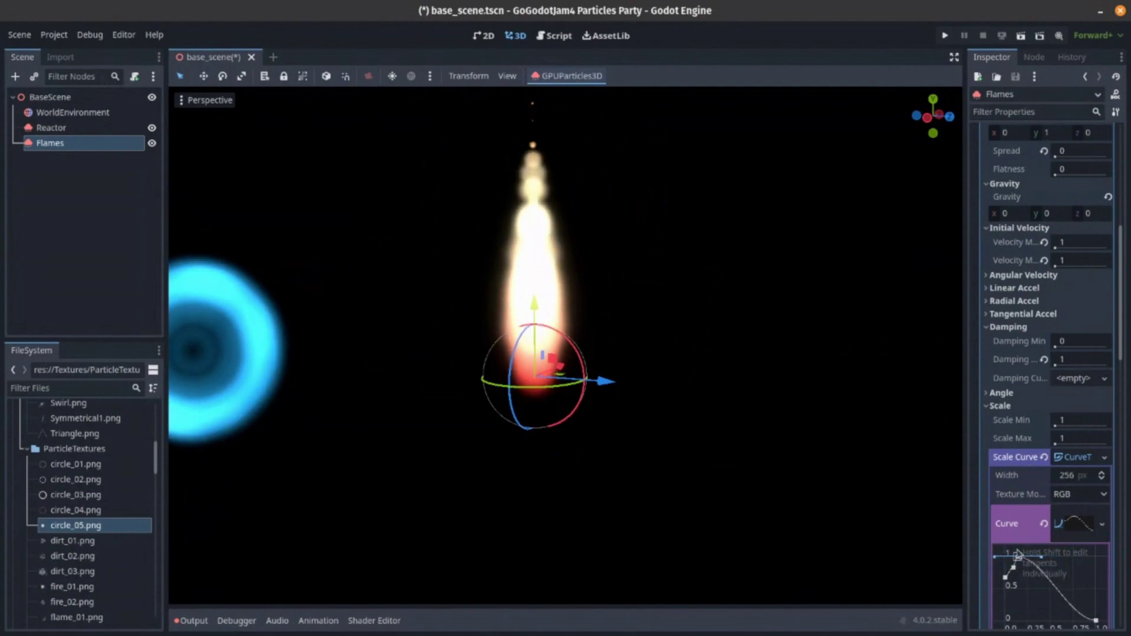
right_click(1014, 570)
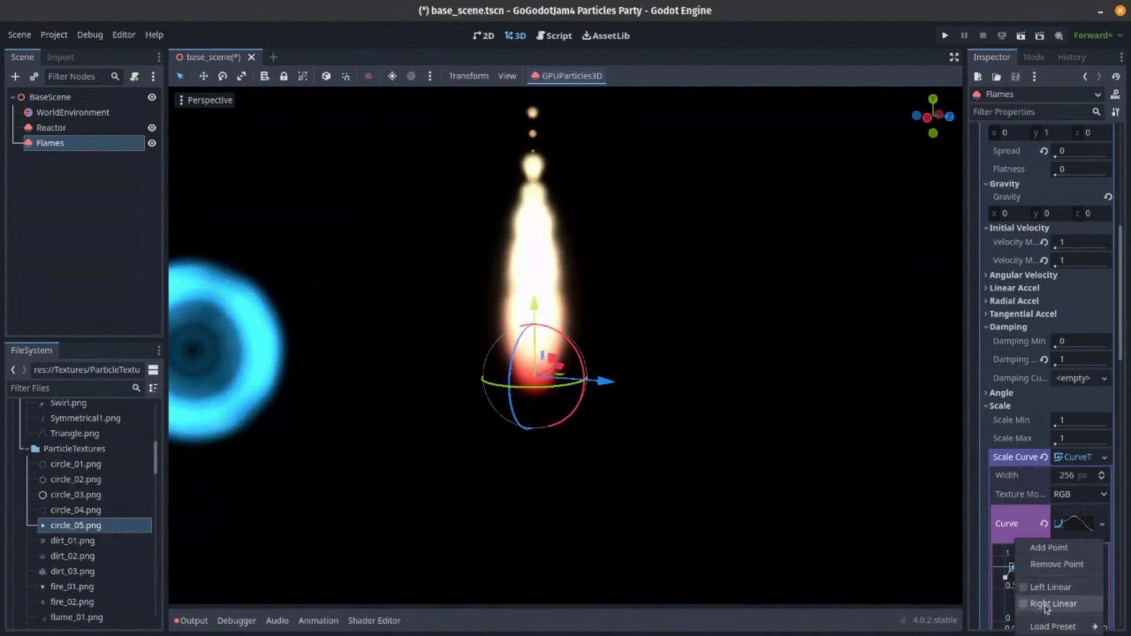
left_click(1044, 568)
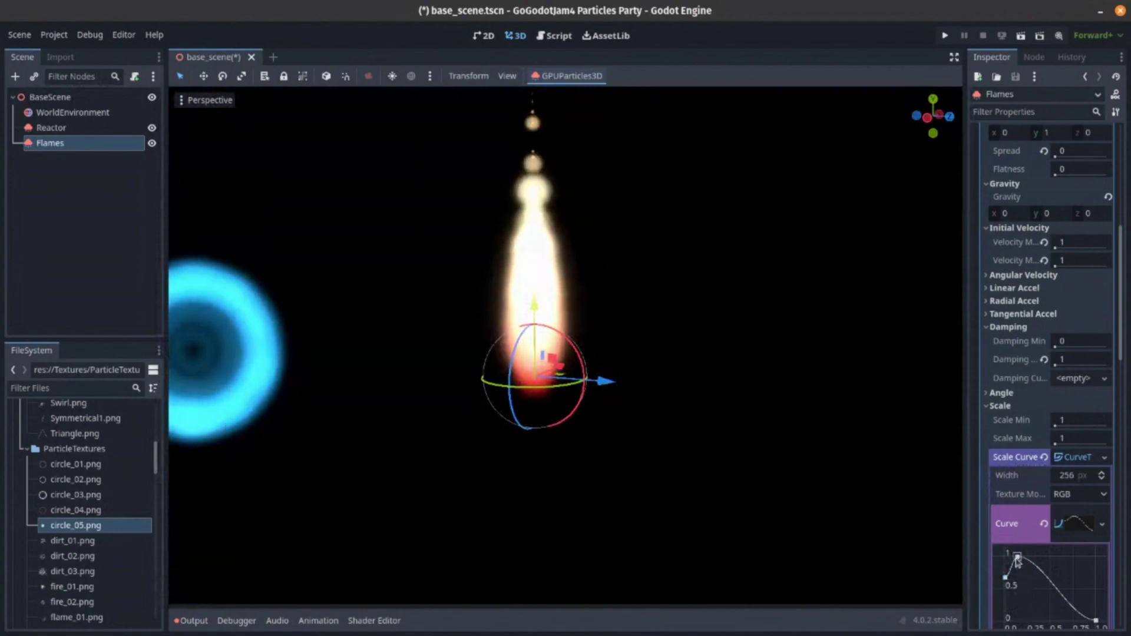
Steepen the rise of the Flames scale curve by adjusting the peak's tangent and shifting the peak nearer the curve's start.
left_click(1016, 559)
left_click_drag(994, 560, 1003, 596)
left_click(1011, 566)
left_click(1010, 577)
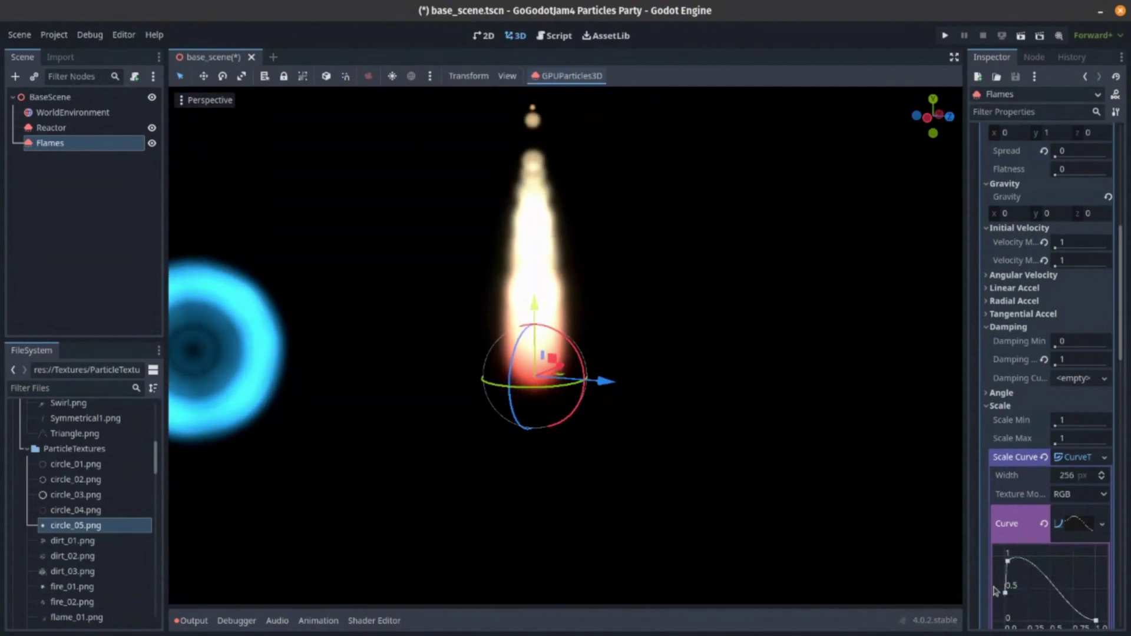
Try minimum radial accelerations of 1 and -1 on the Flames process material, resetting the value to its default each time.
left_click(1020, 328)
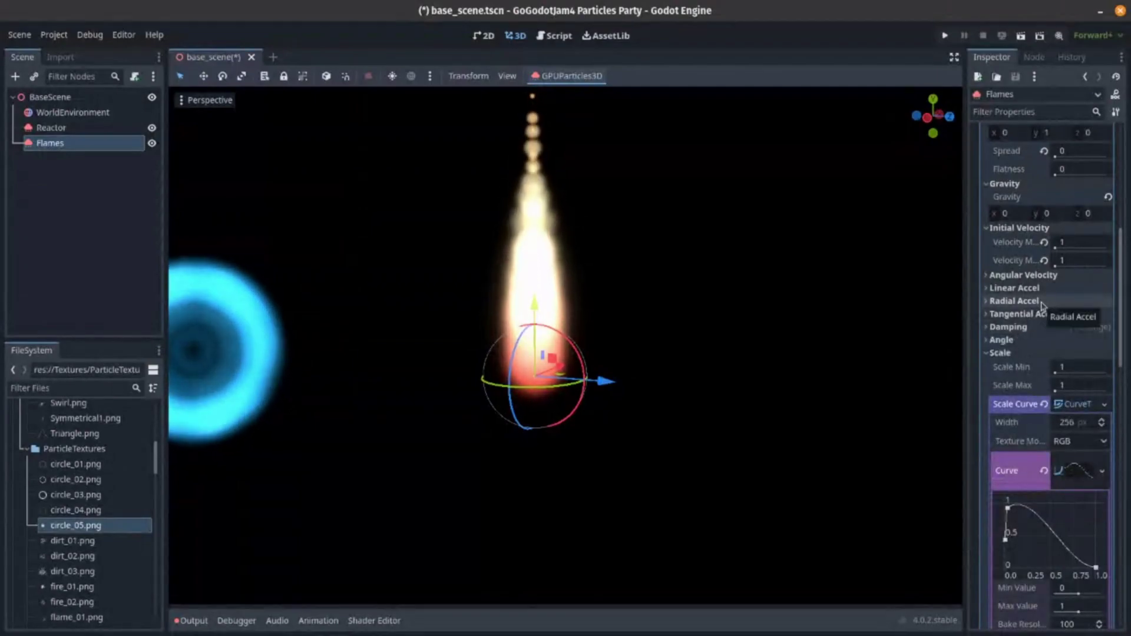
left_click(1041, 302)
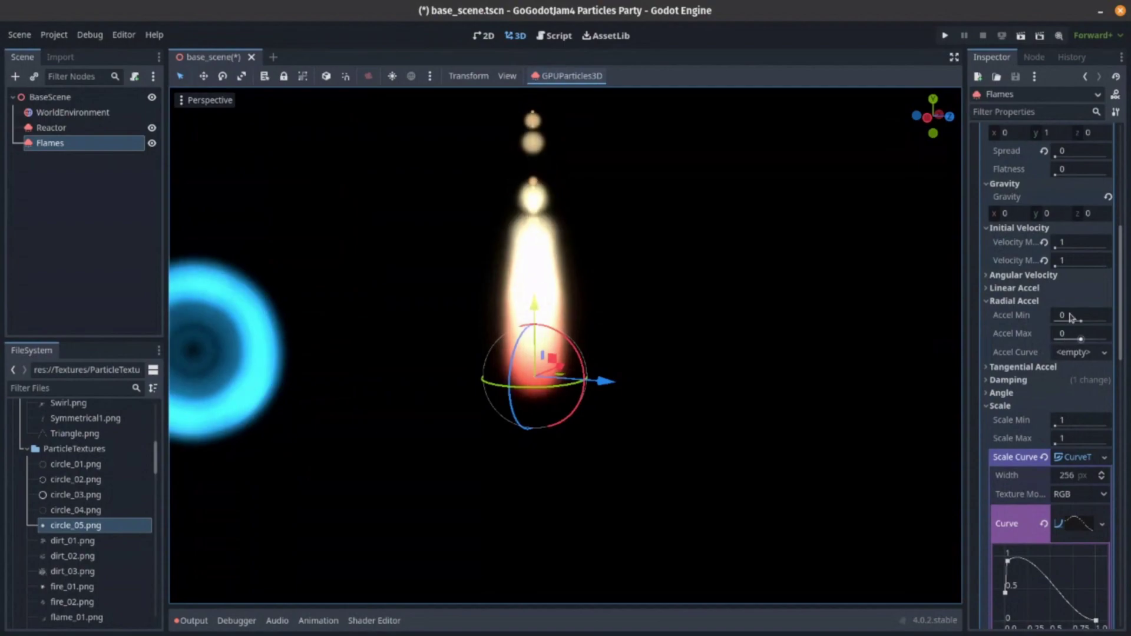
left_click(1070, 319)
type("1")
key("Return")
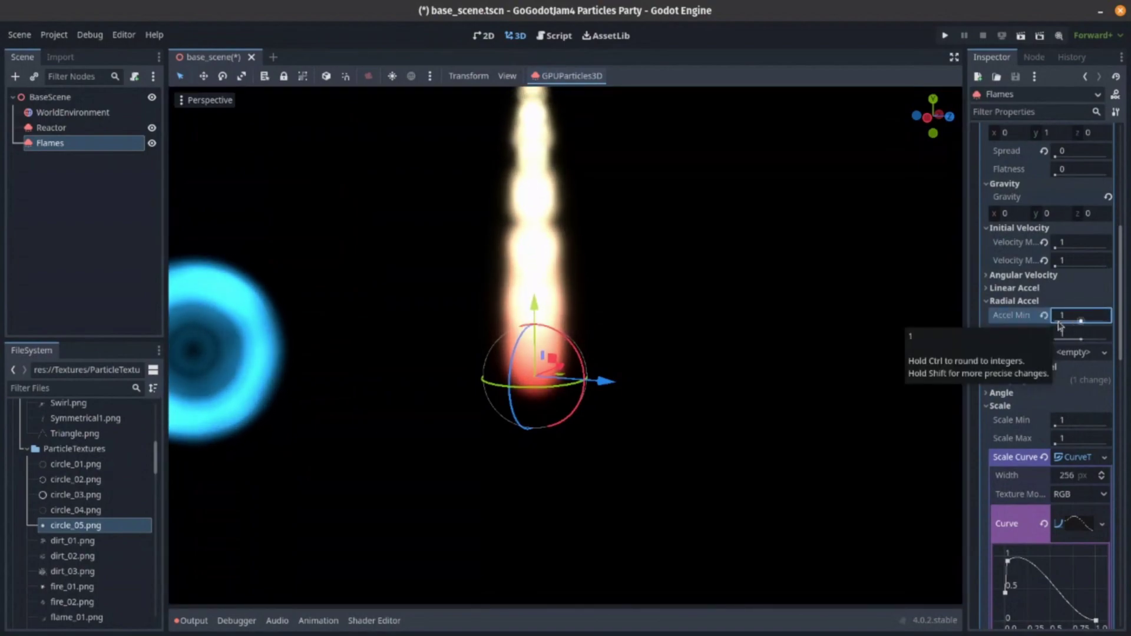
left_click(1044, 315)
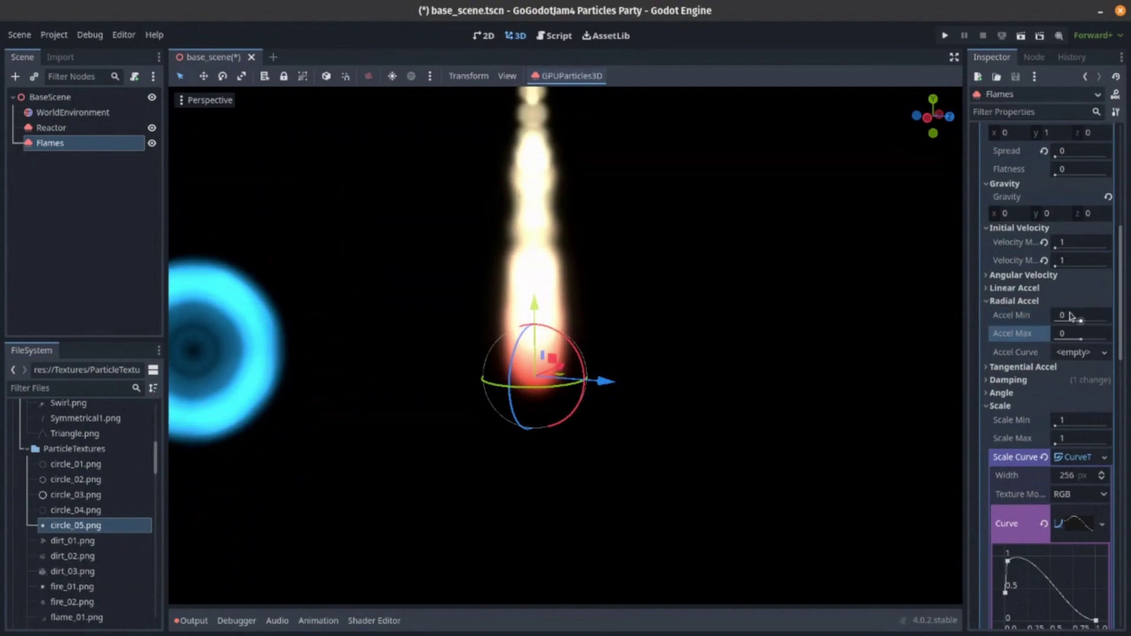
left_click(1064, 315)
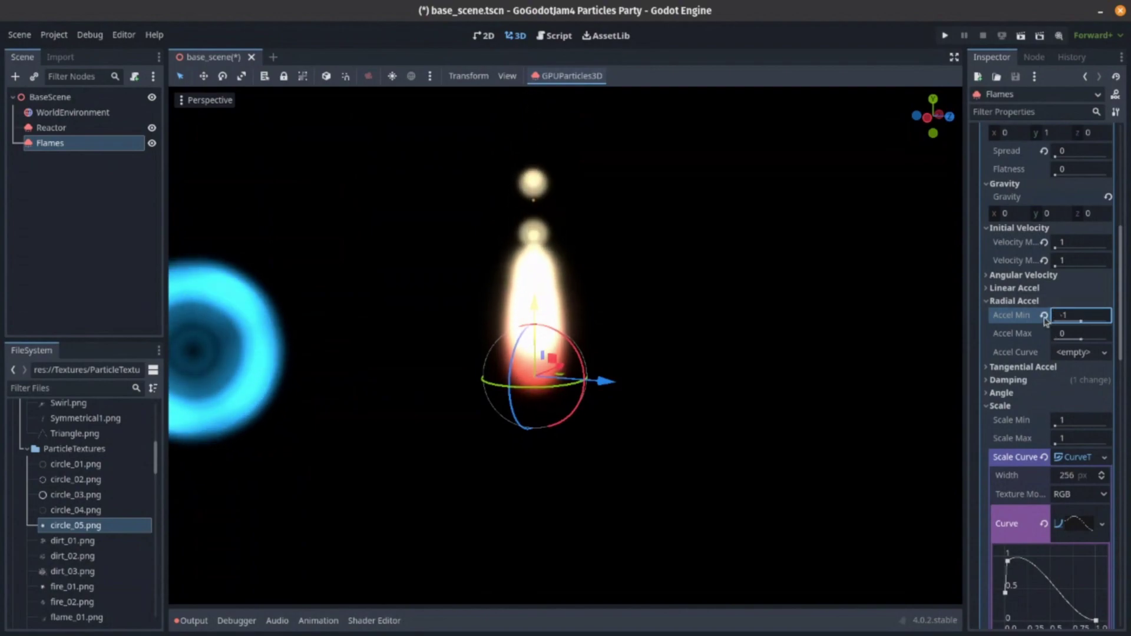
left_click(1044, 316)
Set the minimum radial acceleration of the Reactor node's process material to -2.
left_click(89, 141)
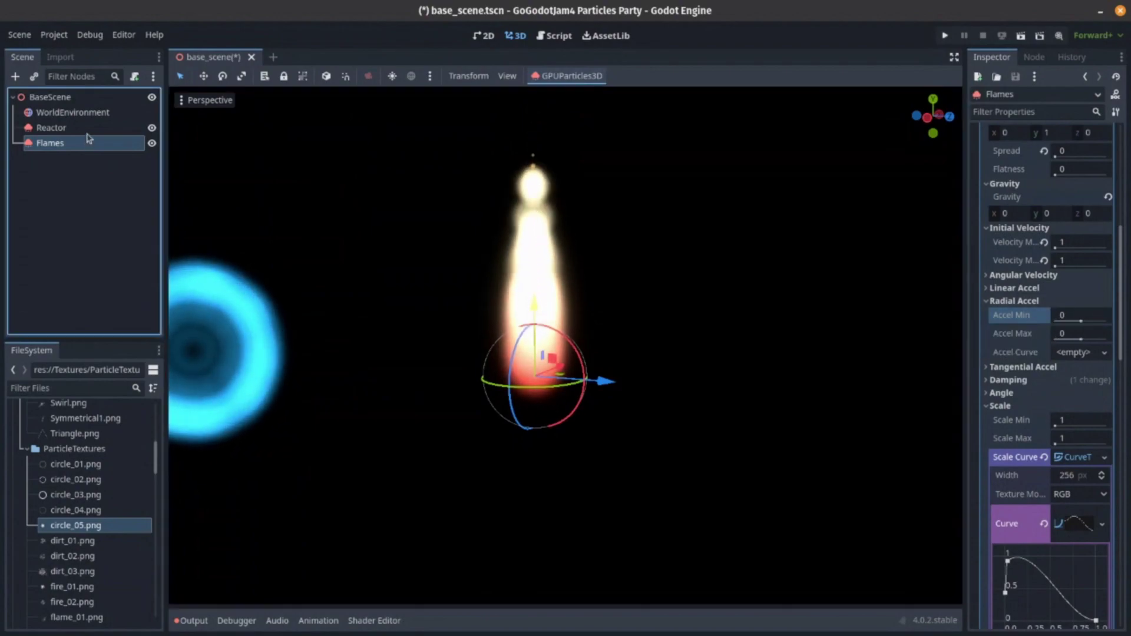
left_click(88, 129)
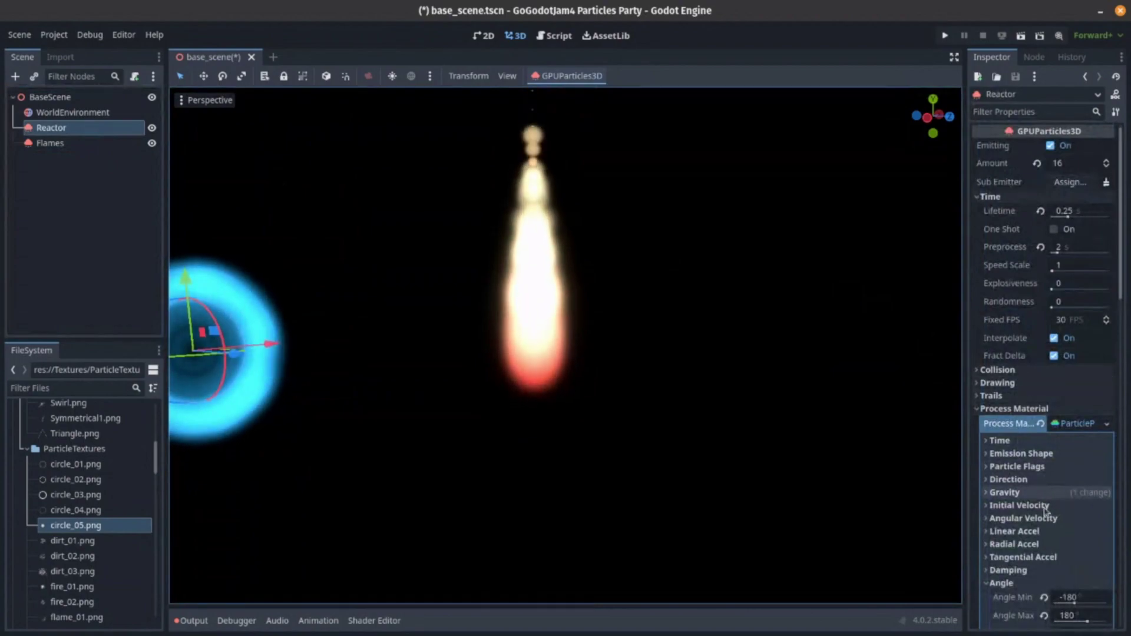
left_click(1037, 544)
left_click(1080, 558)
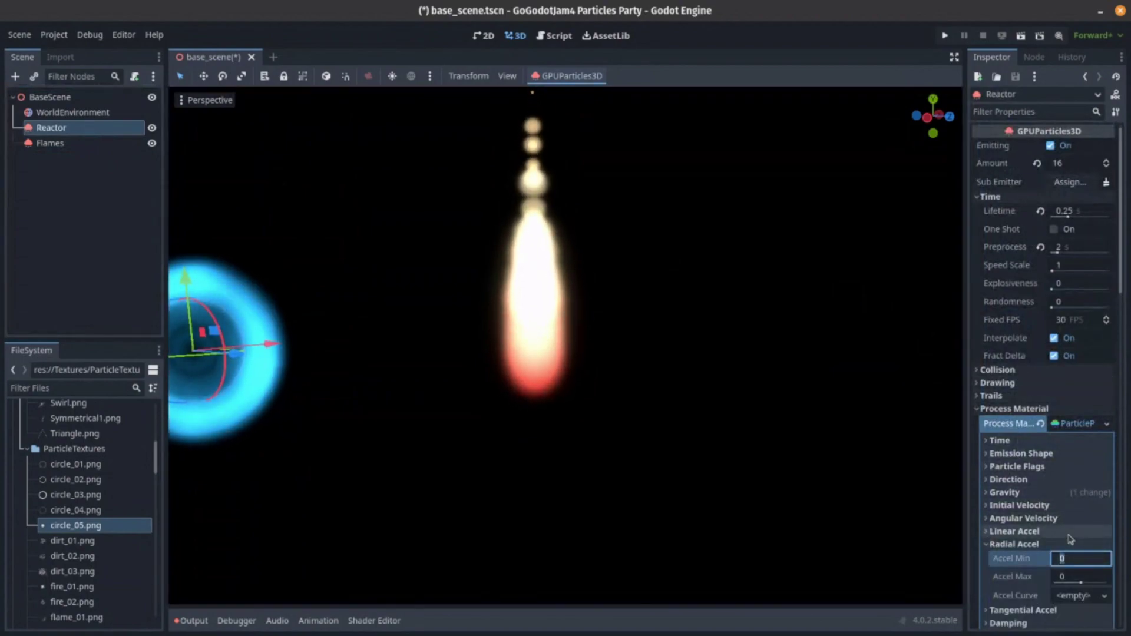
type("-1")
key("Return")
Set the maximum radial acceleration of the Reactor node's process material to -1.
right_click_drag(648, 479, 557, 477)
key("w")
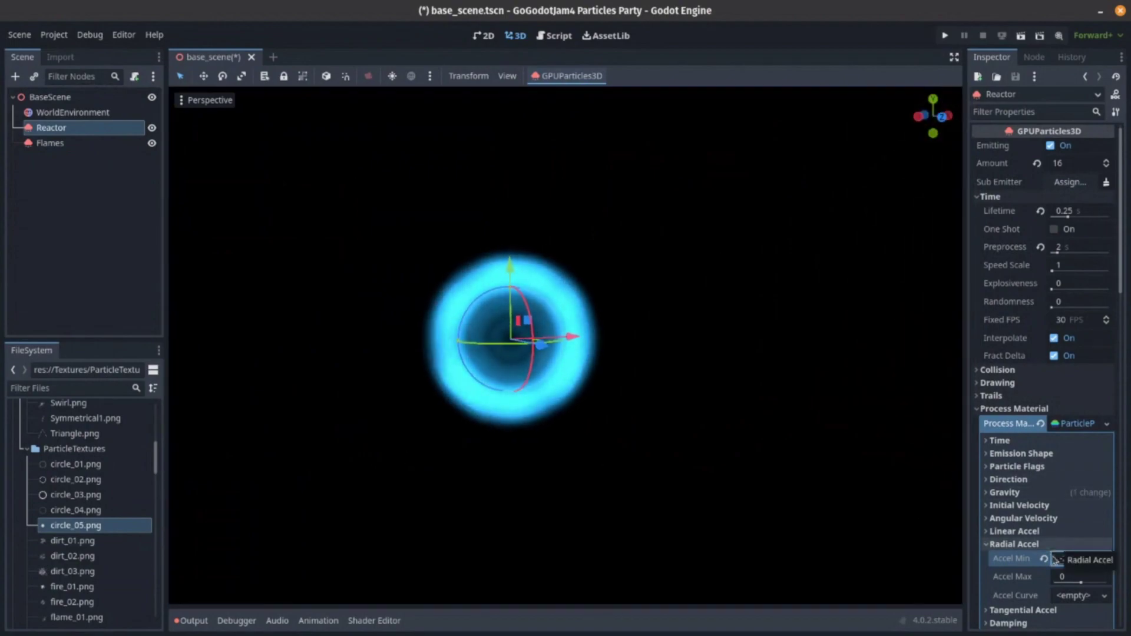
left_click(1079, 575)
type("-1")
key("Return")
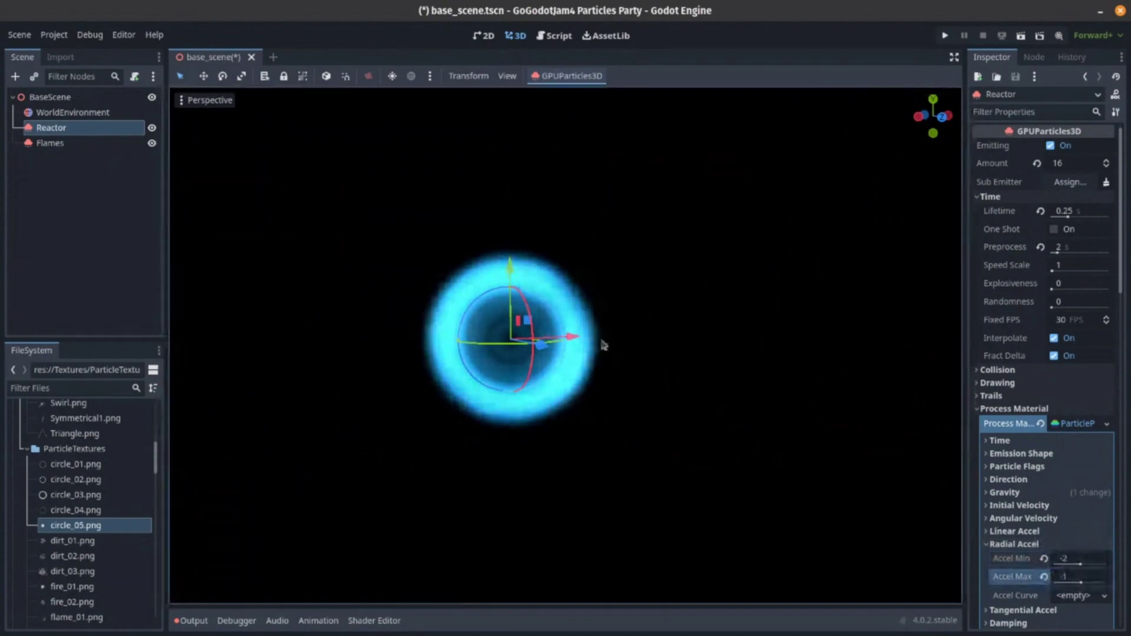